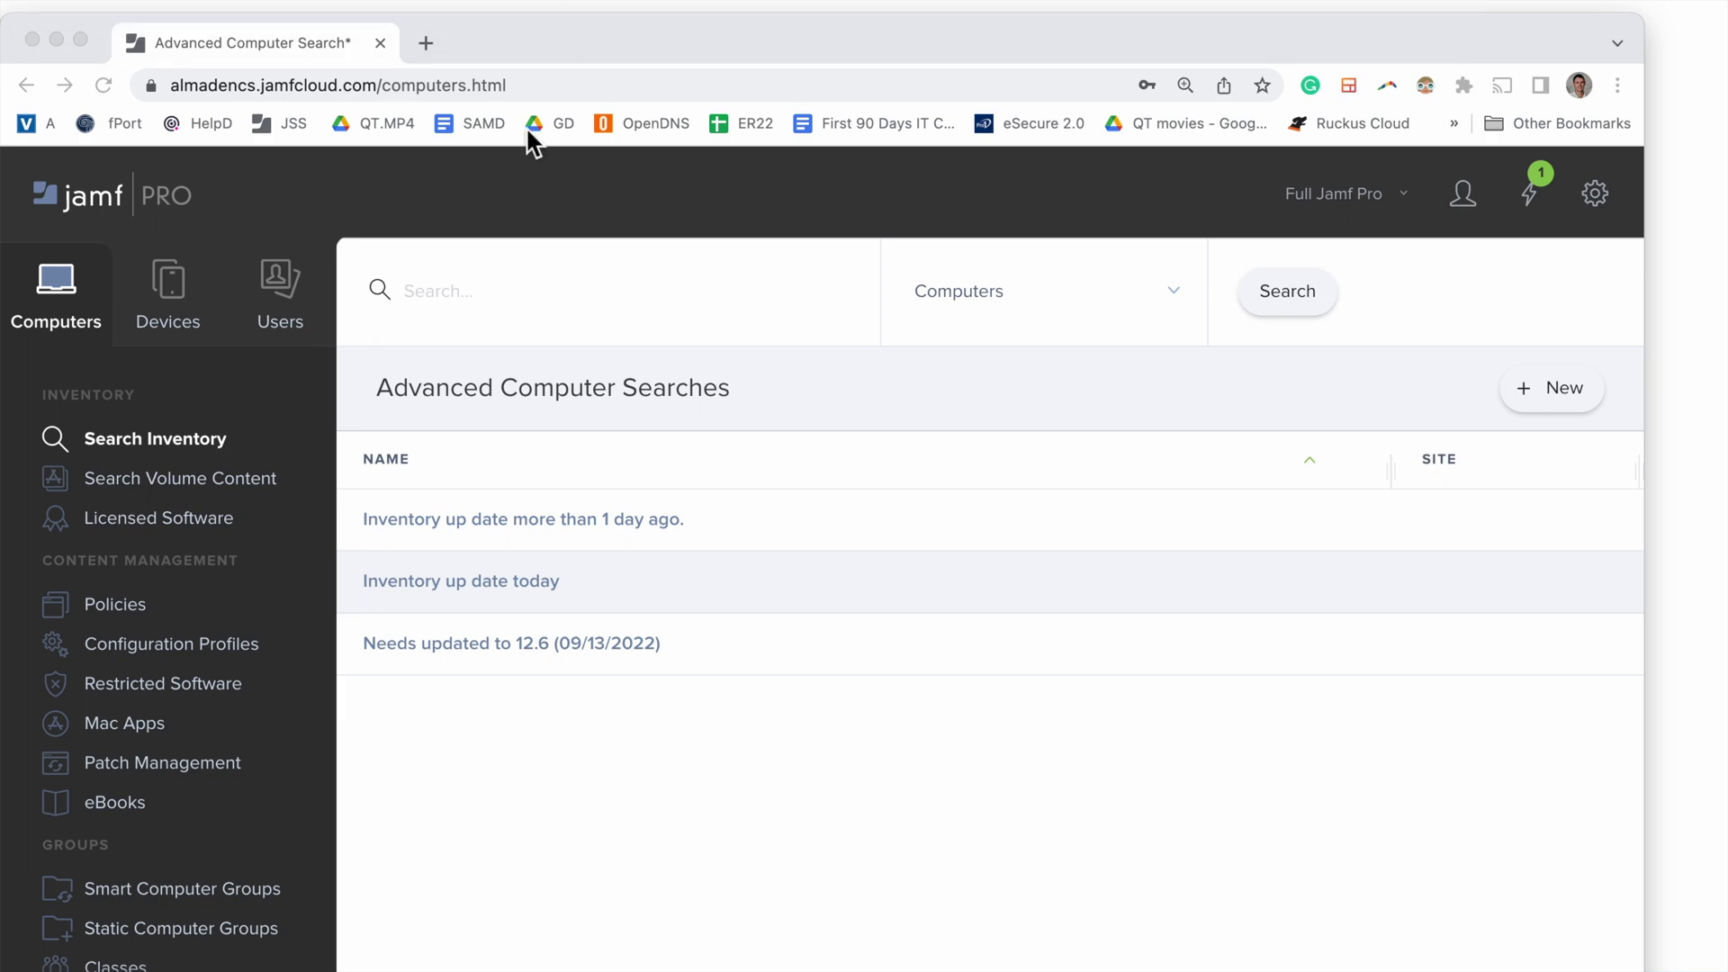
From the Configuration Profiles list, start a new blank macOS configuration profile.
left_click_drag(660, 54, 697, 20)
left_click_drag(697, 20, 677, 20)
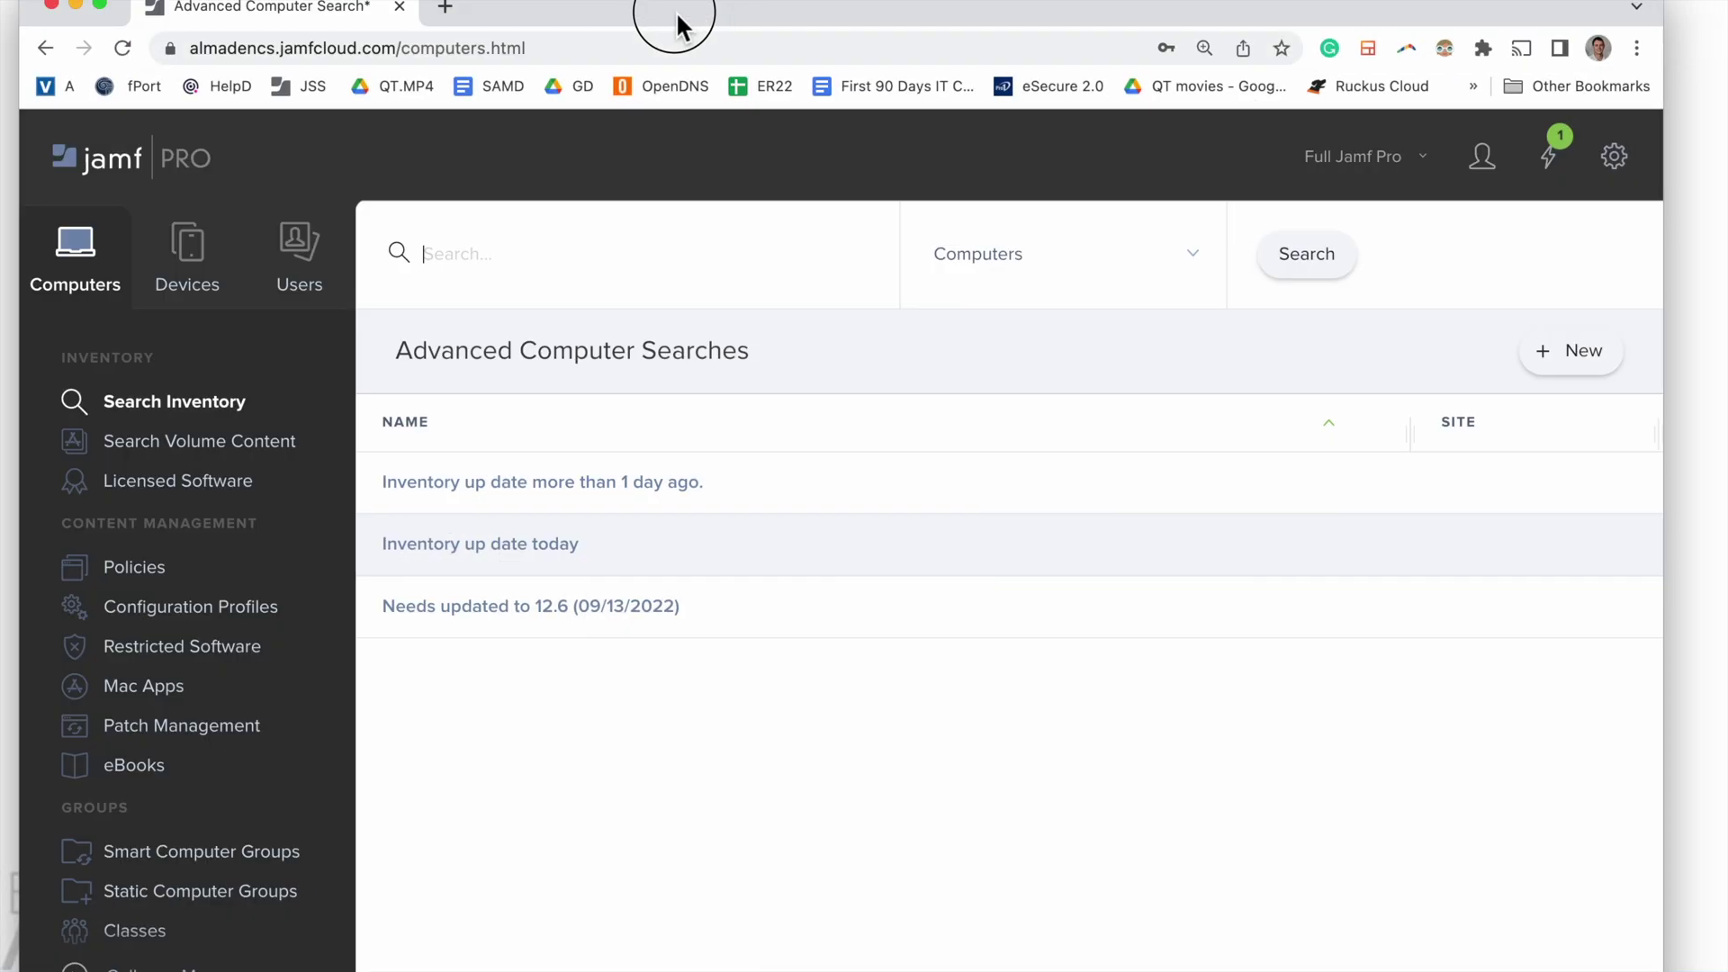
left_click(193, 608)
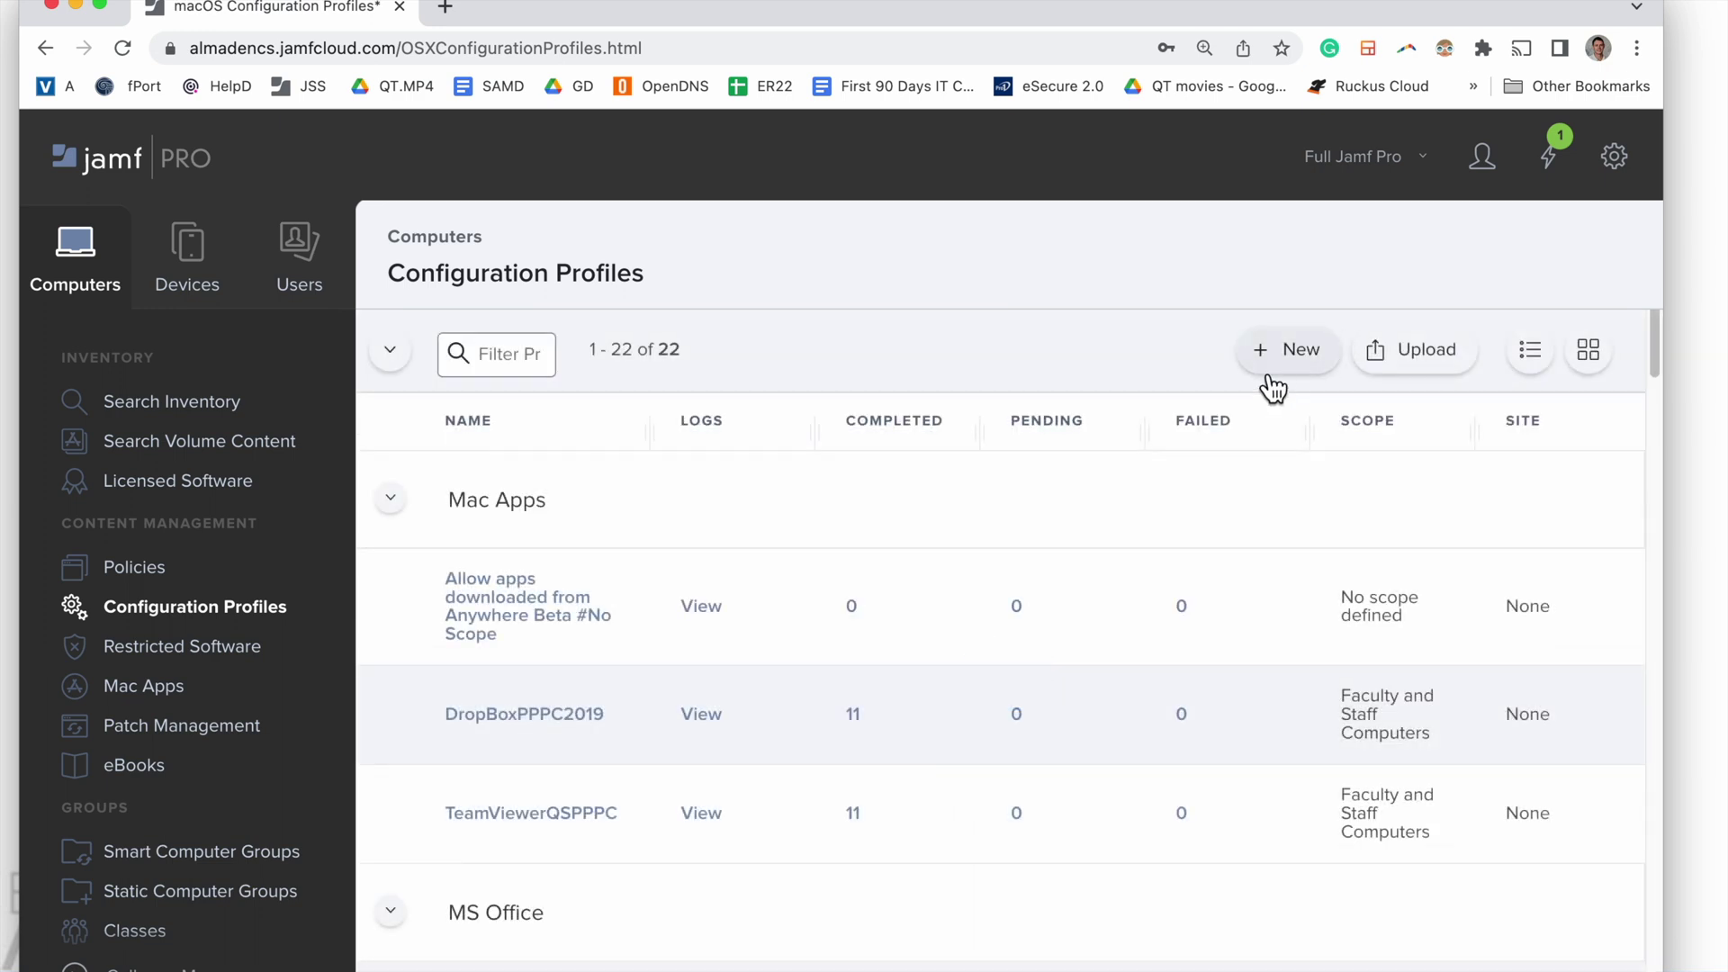
left_click(1271, 360)
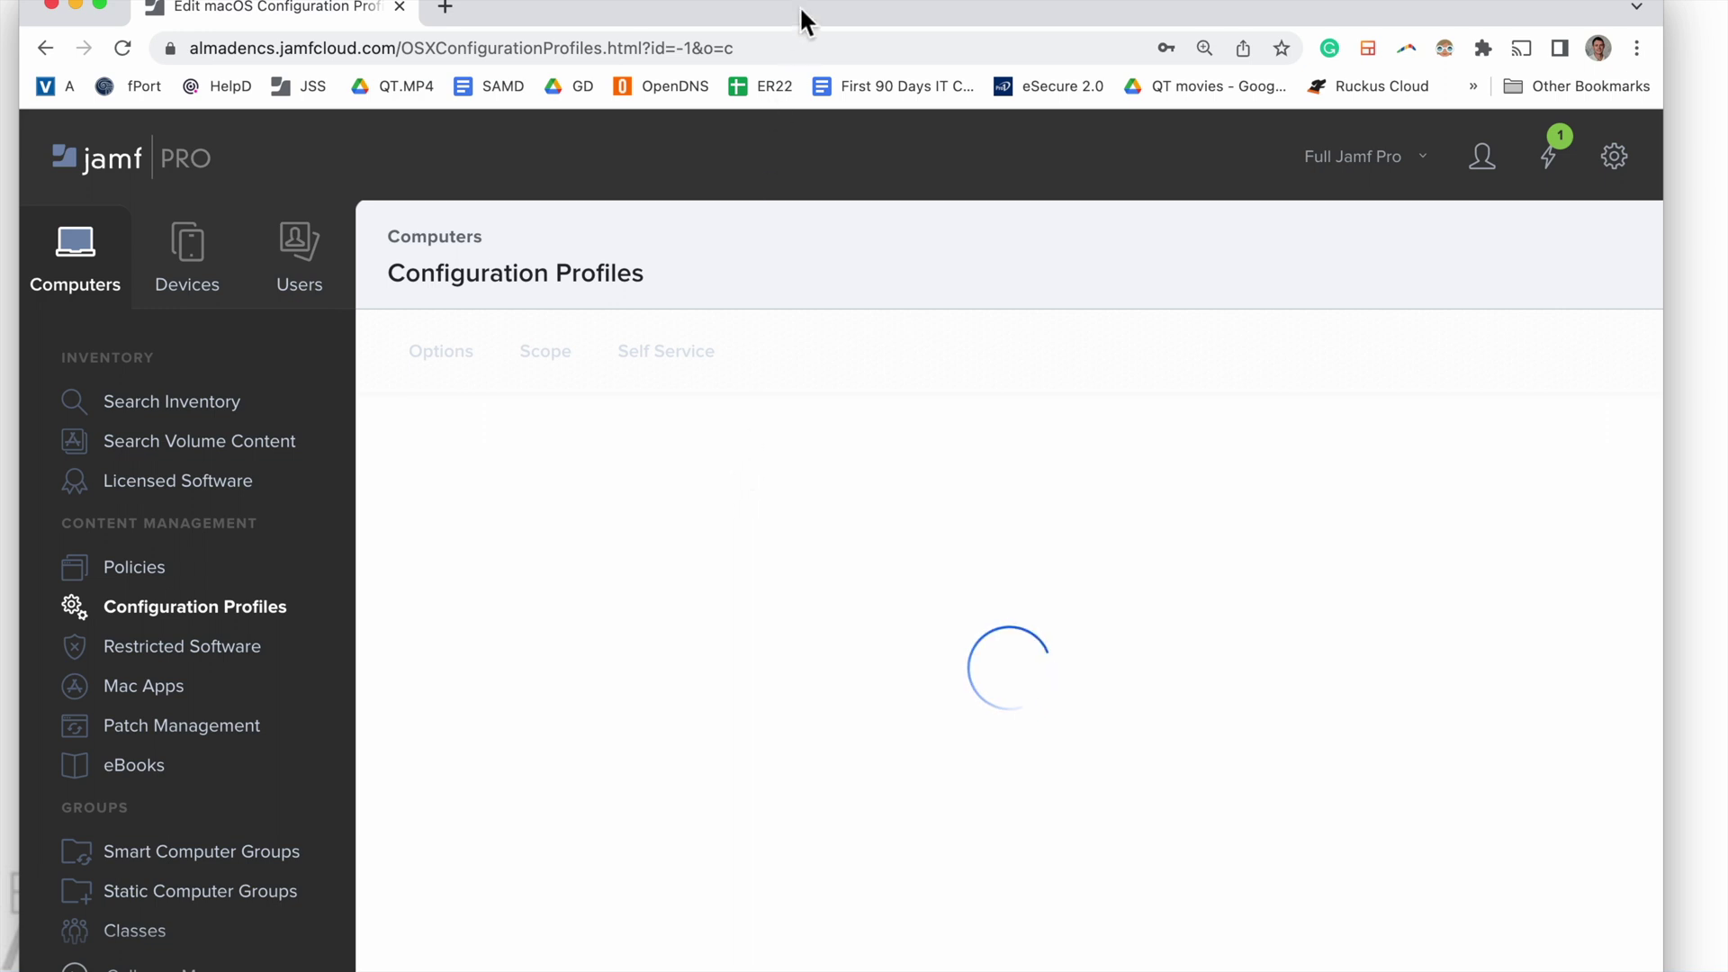
left_click_drag(797, 7, 787, 7)
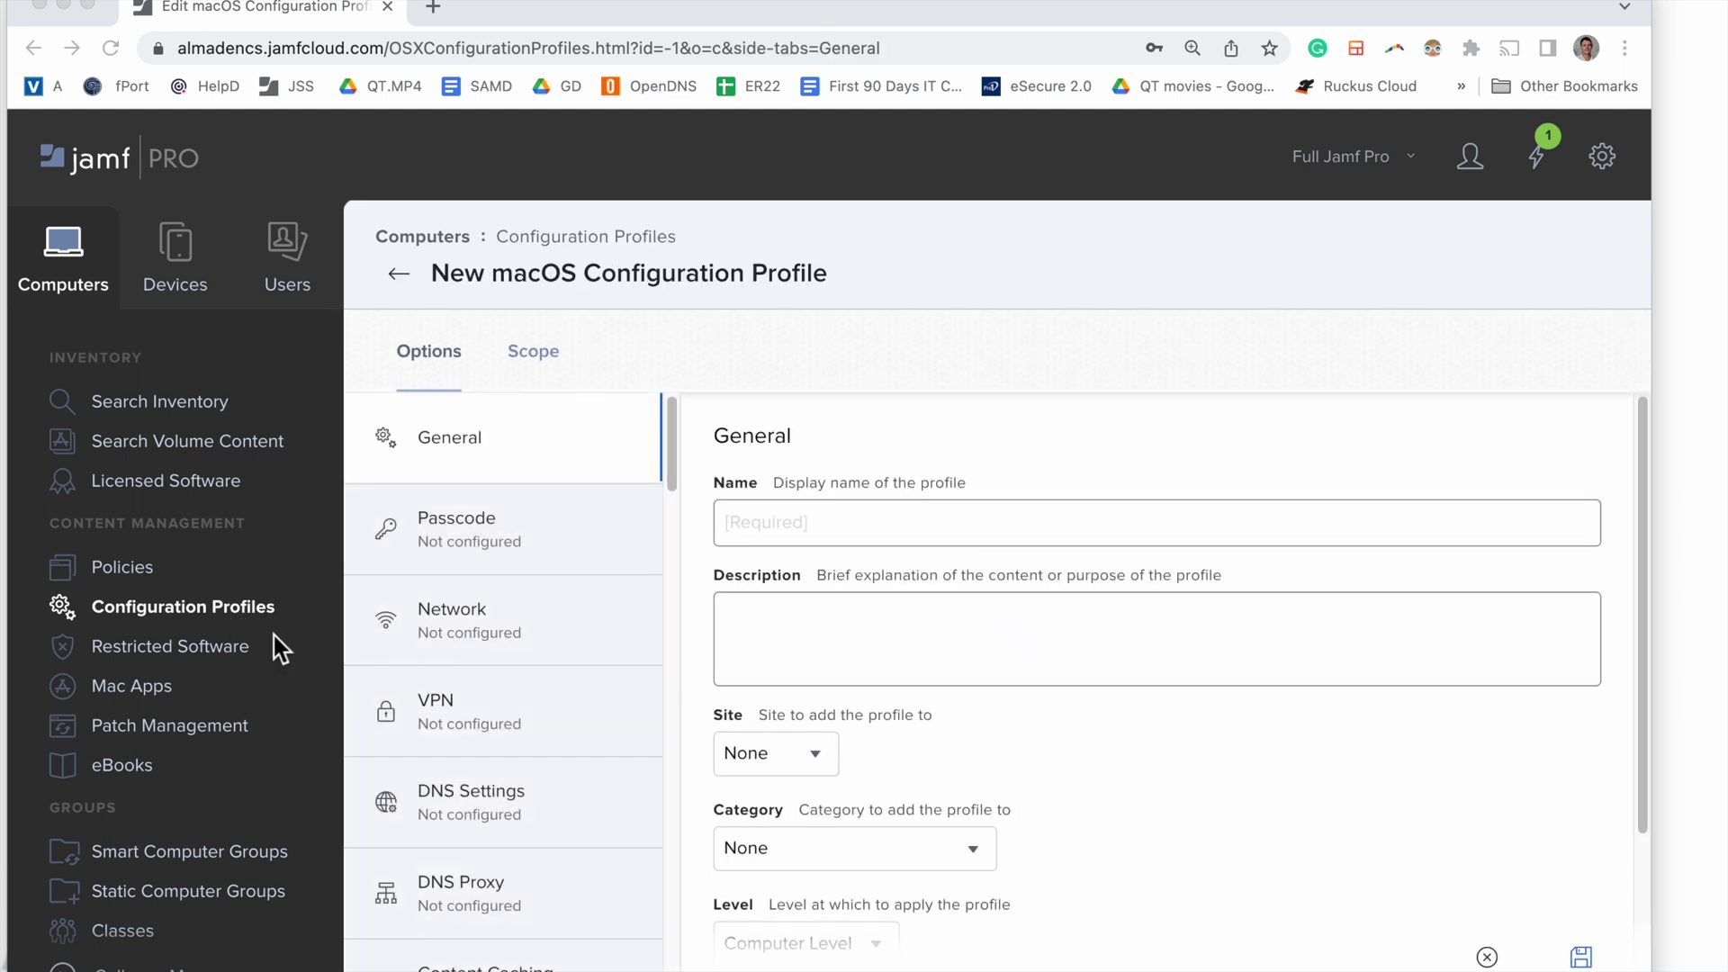
Name the profile 'Allow Standard Users to add printers' and describe it as letting standard users add and remove printers.
left_click(800, 522)
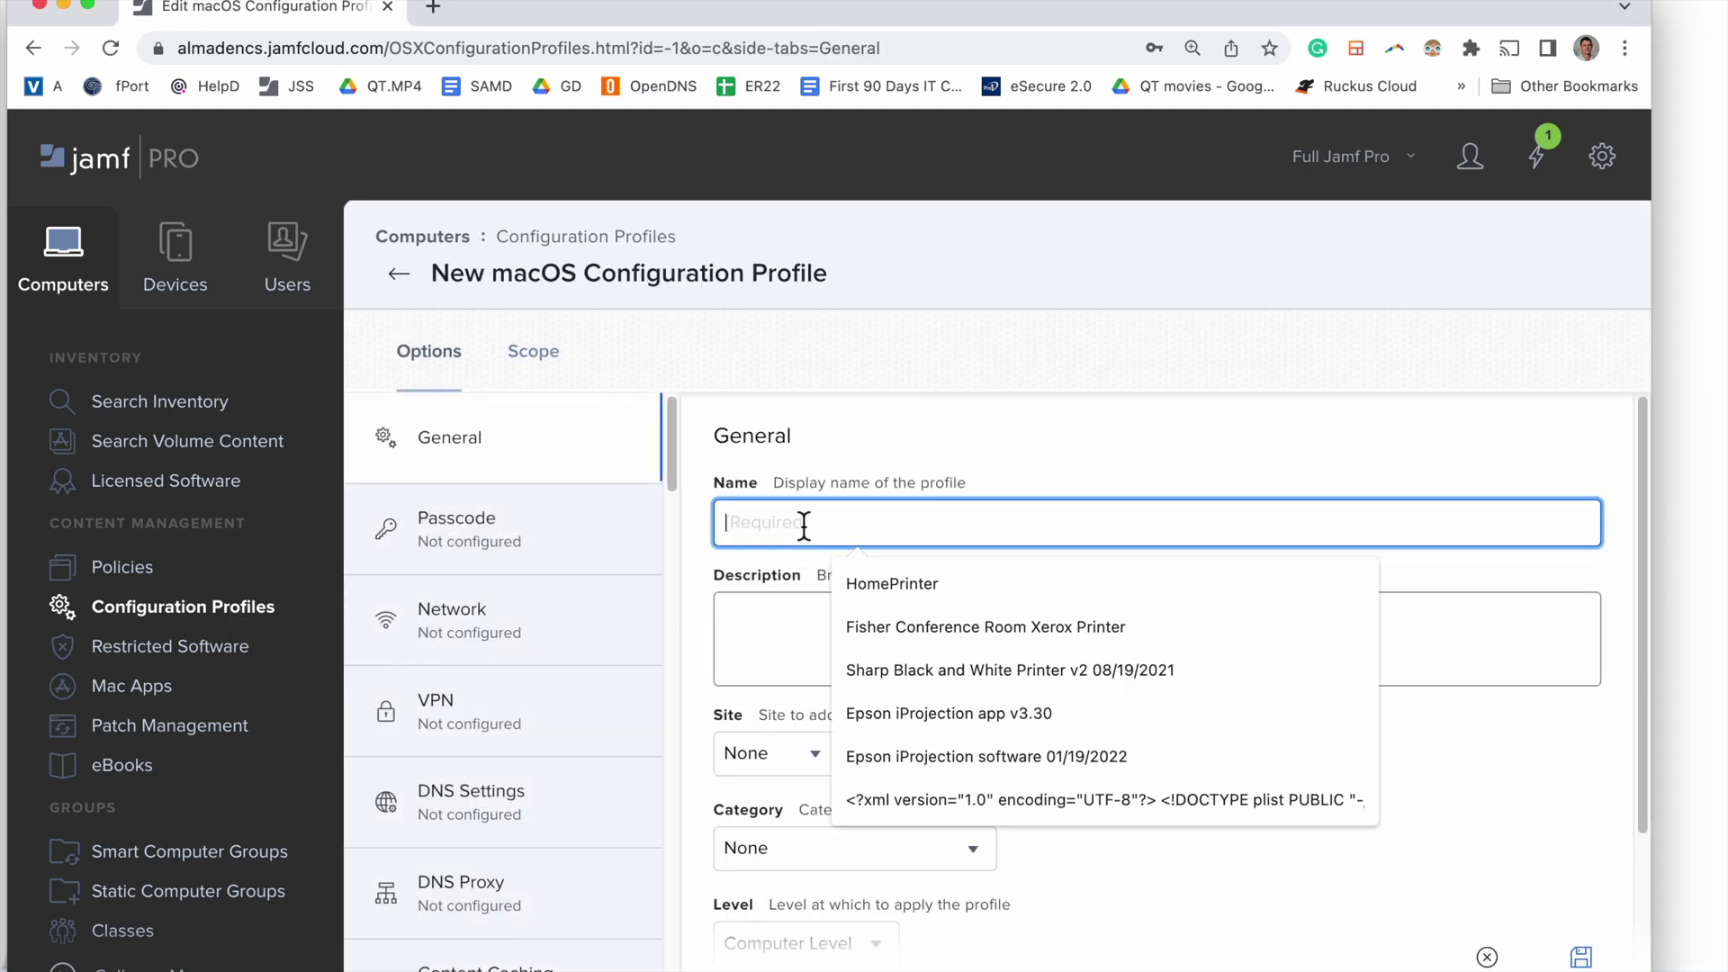
type("Allow ")
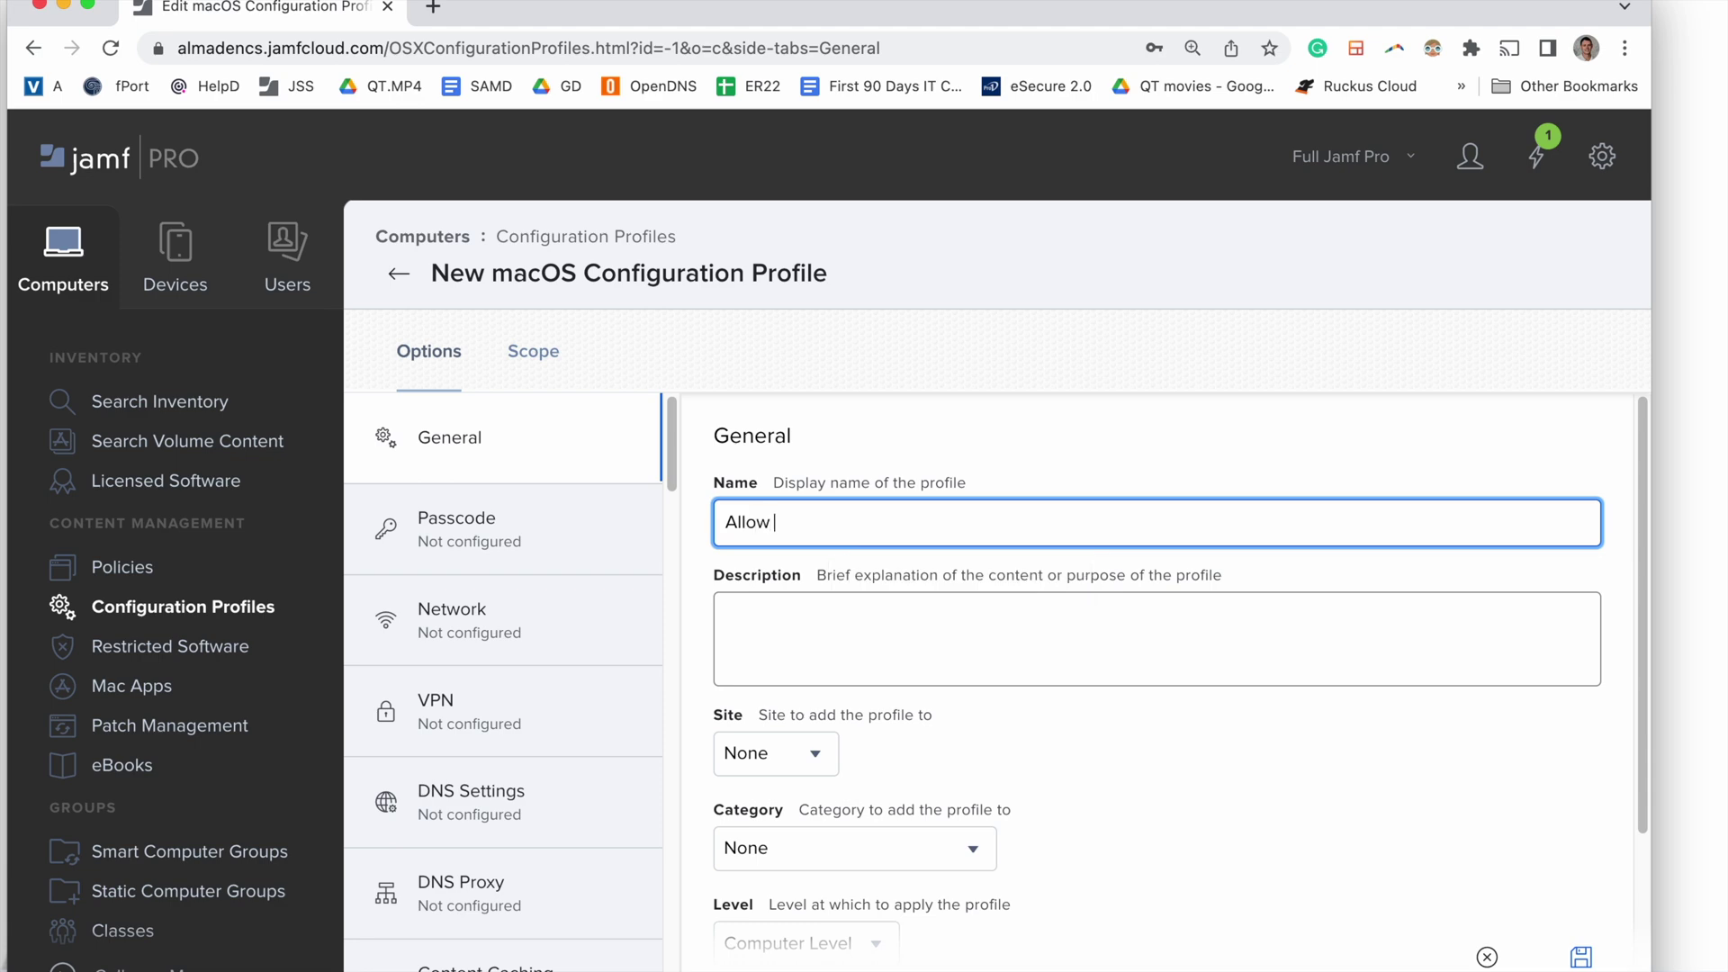
type("Standard Users to print")
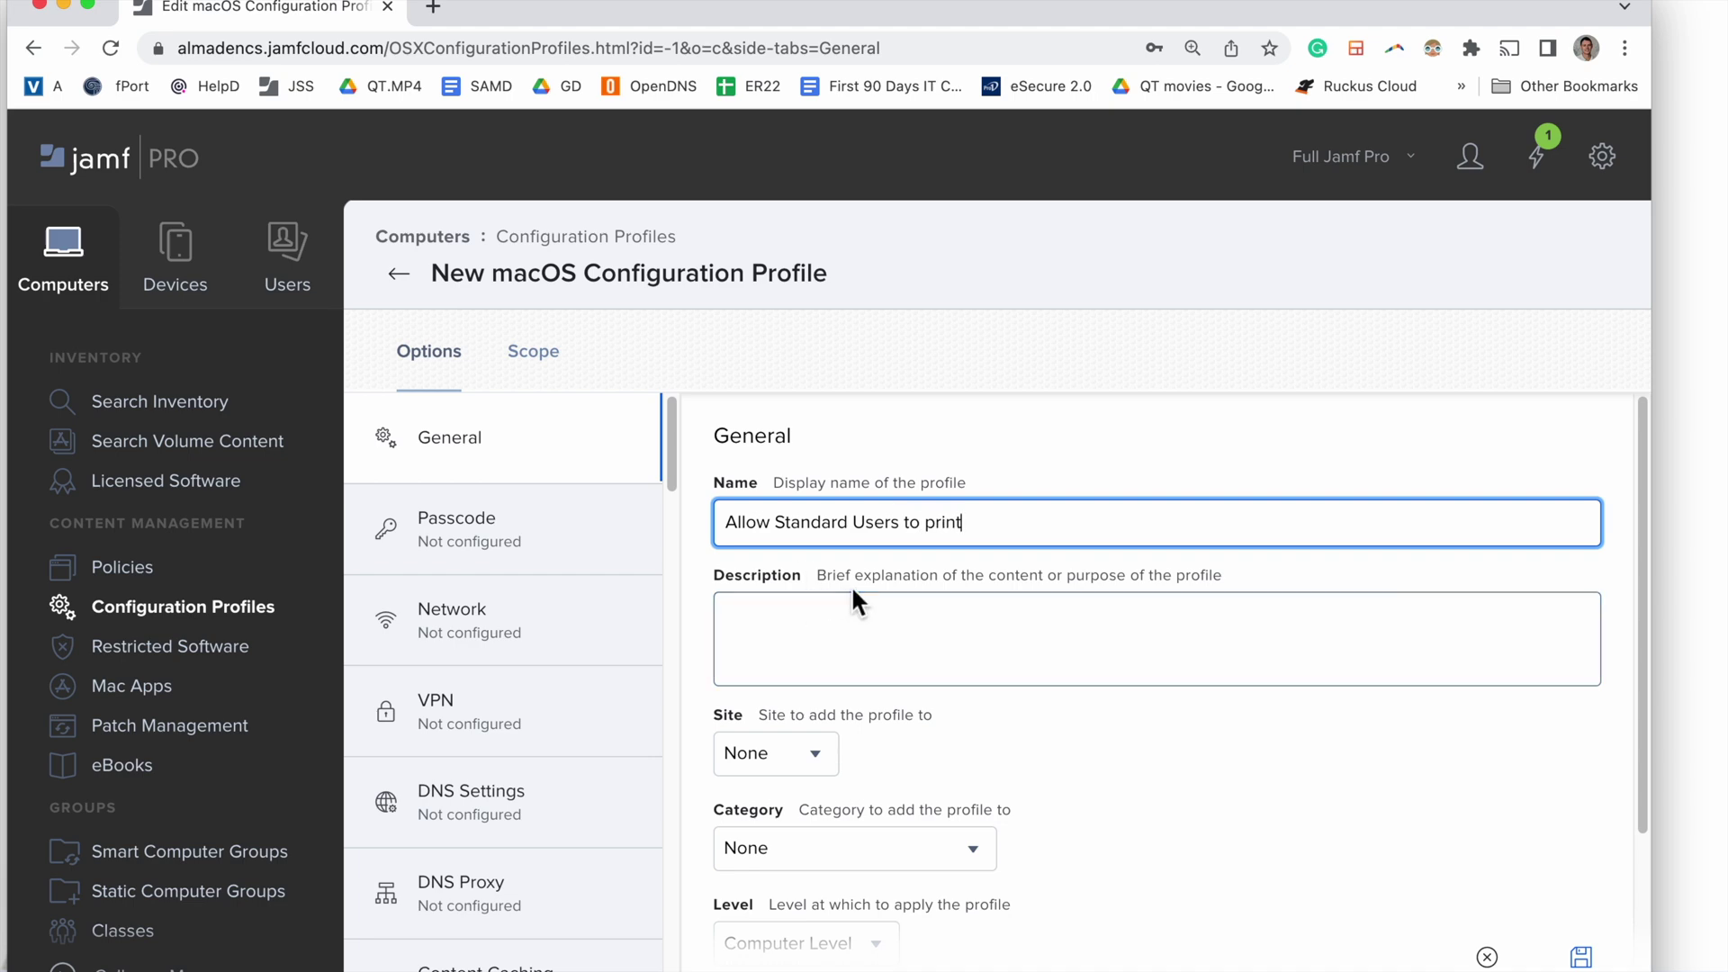
key("BackSpace")
key("BackSpace")
key("BackSpace")
key("BackSpace")
type("add printers")
left_click(903, 632)
type("This confi")
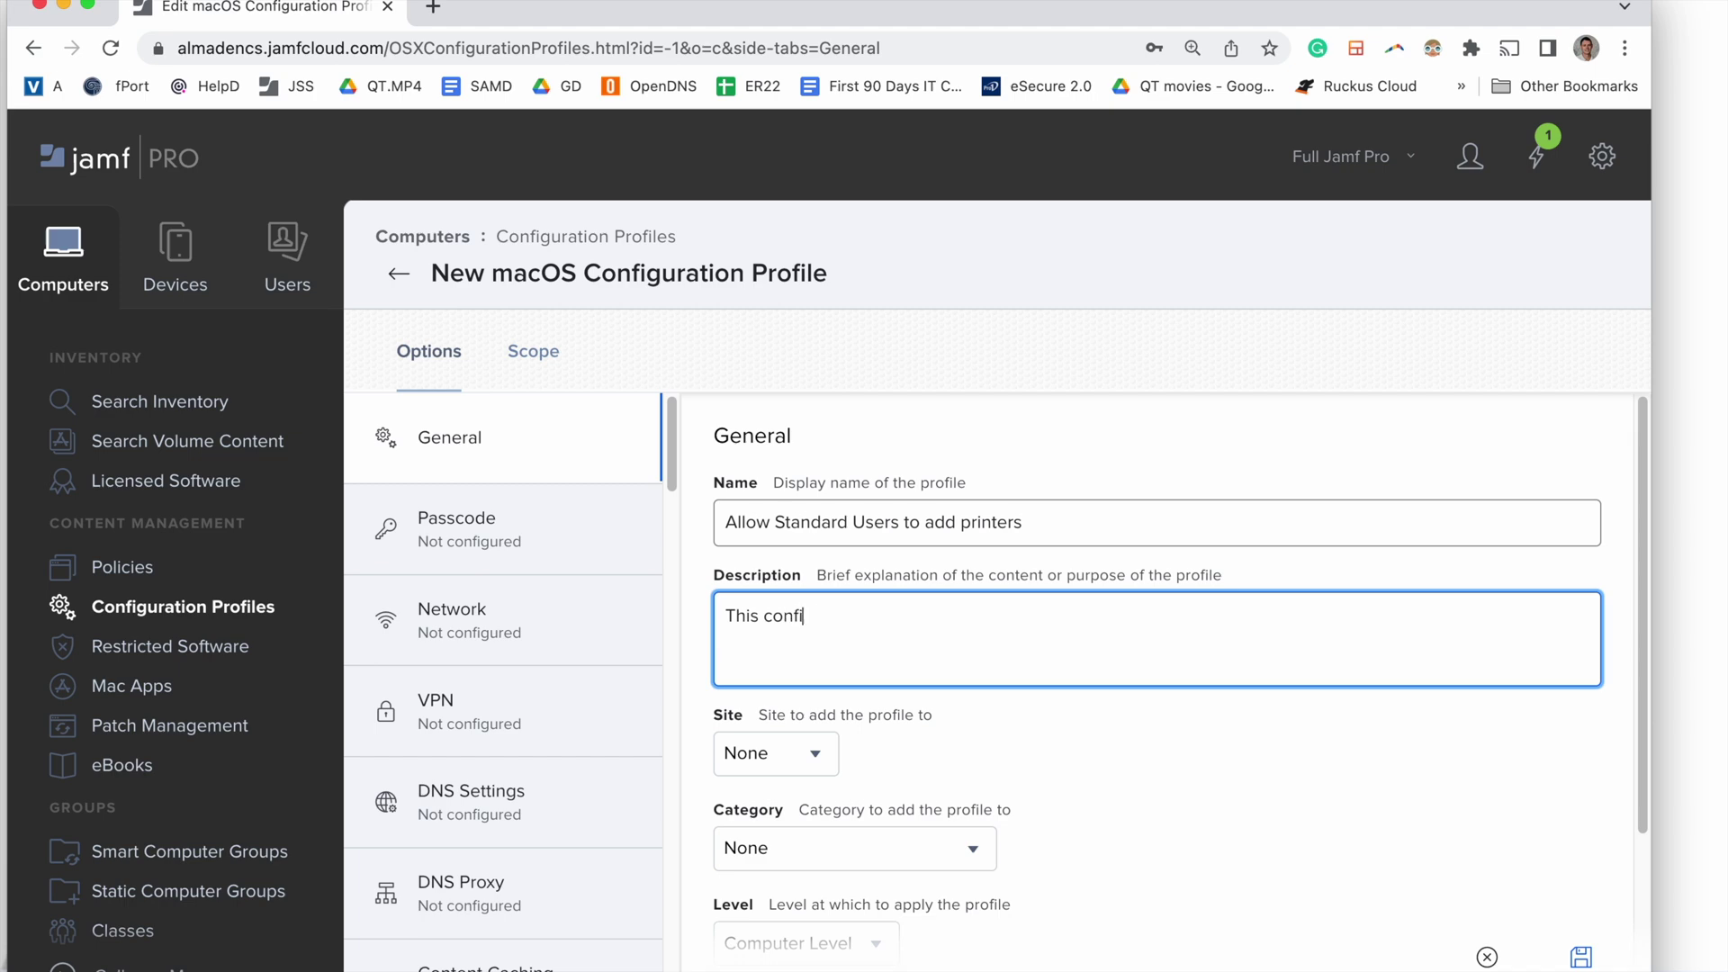
type("g. profile allows stan")
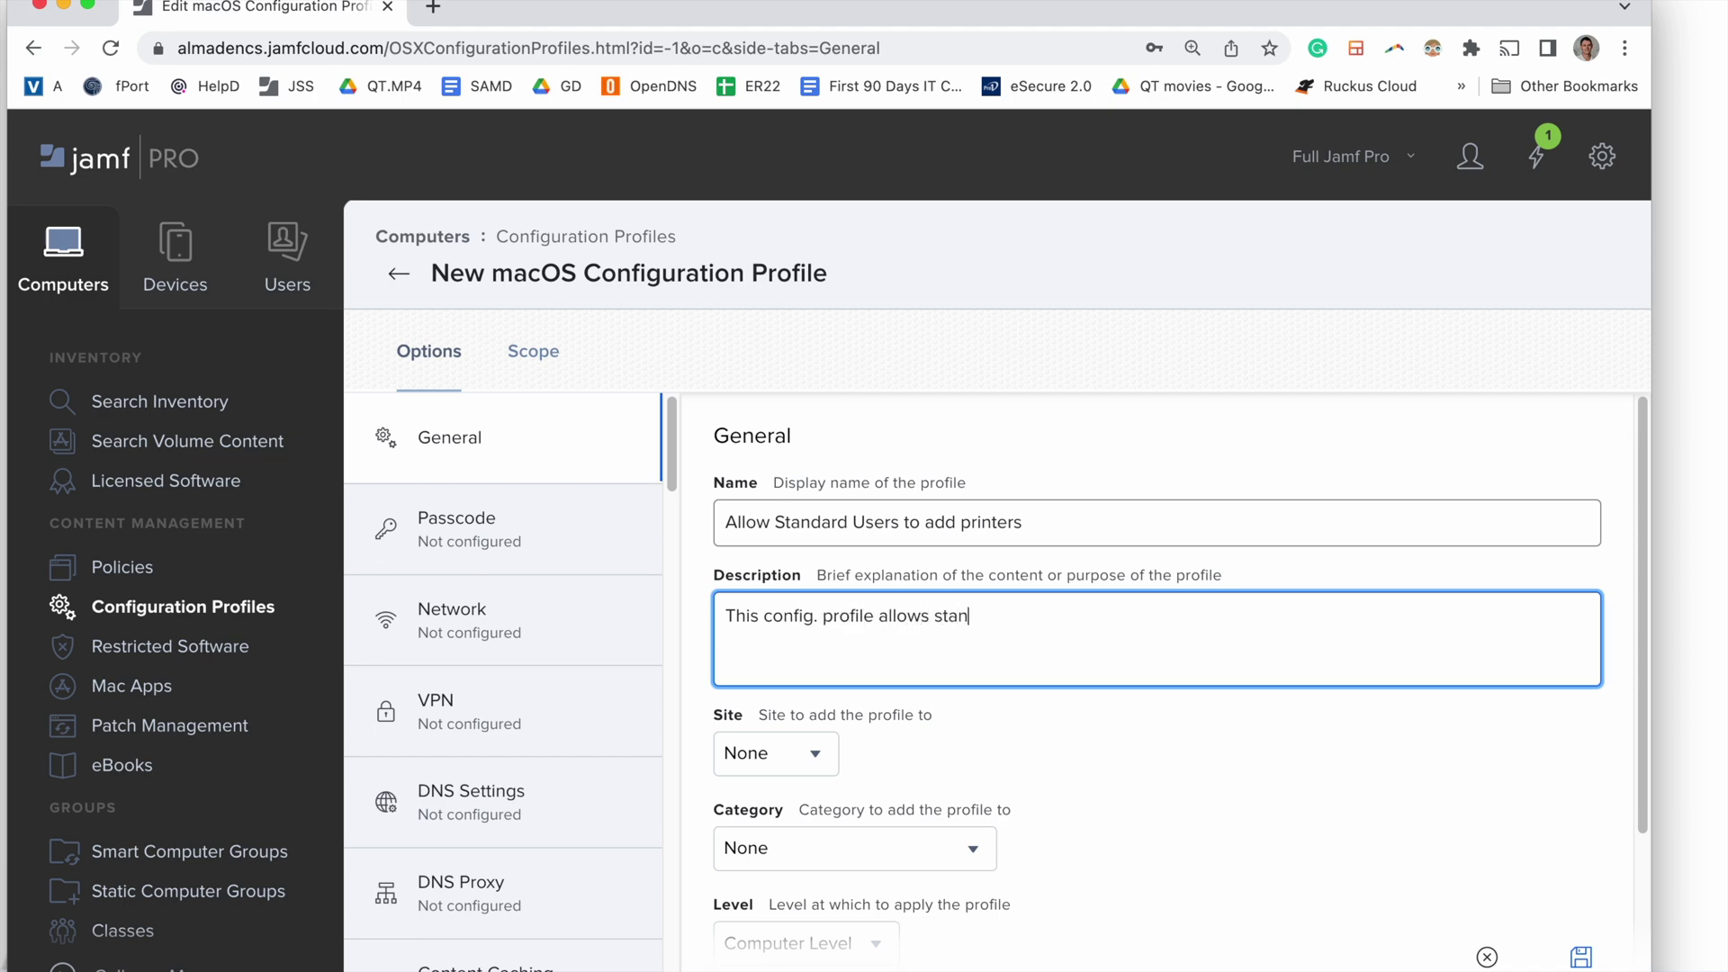
type("ders users to be able to ad")
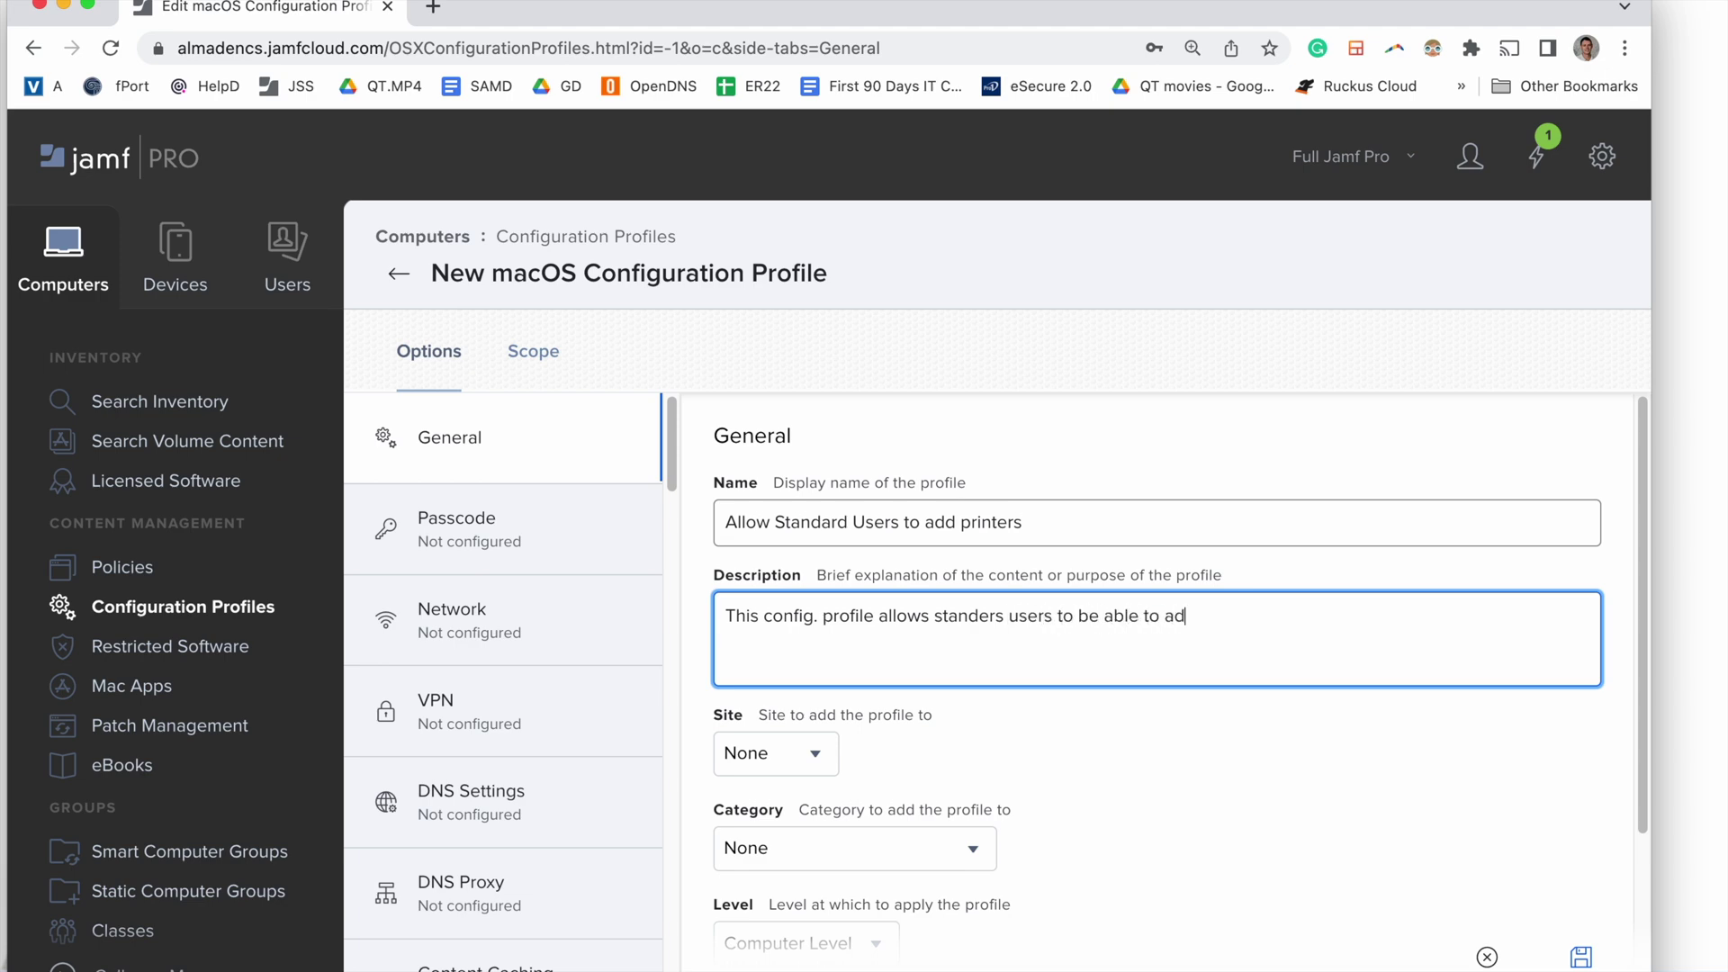
type("d printers and remove prin")
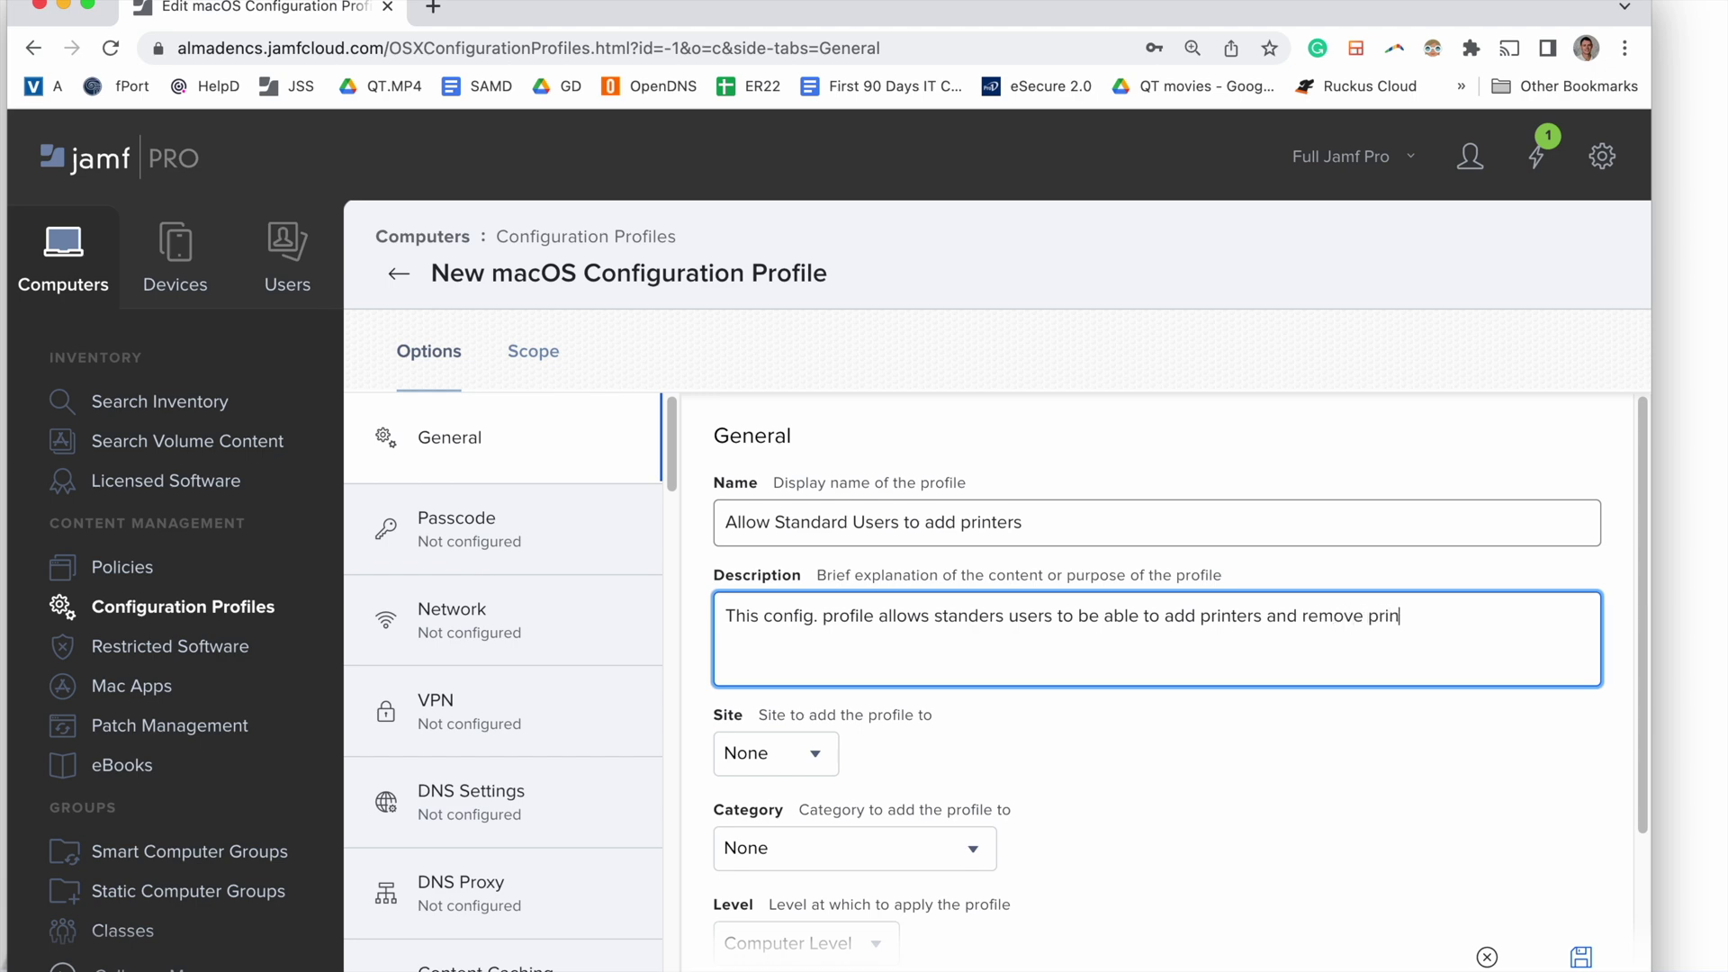
type("ters from there computer.")
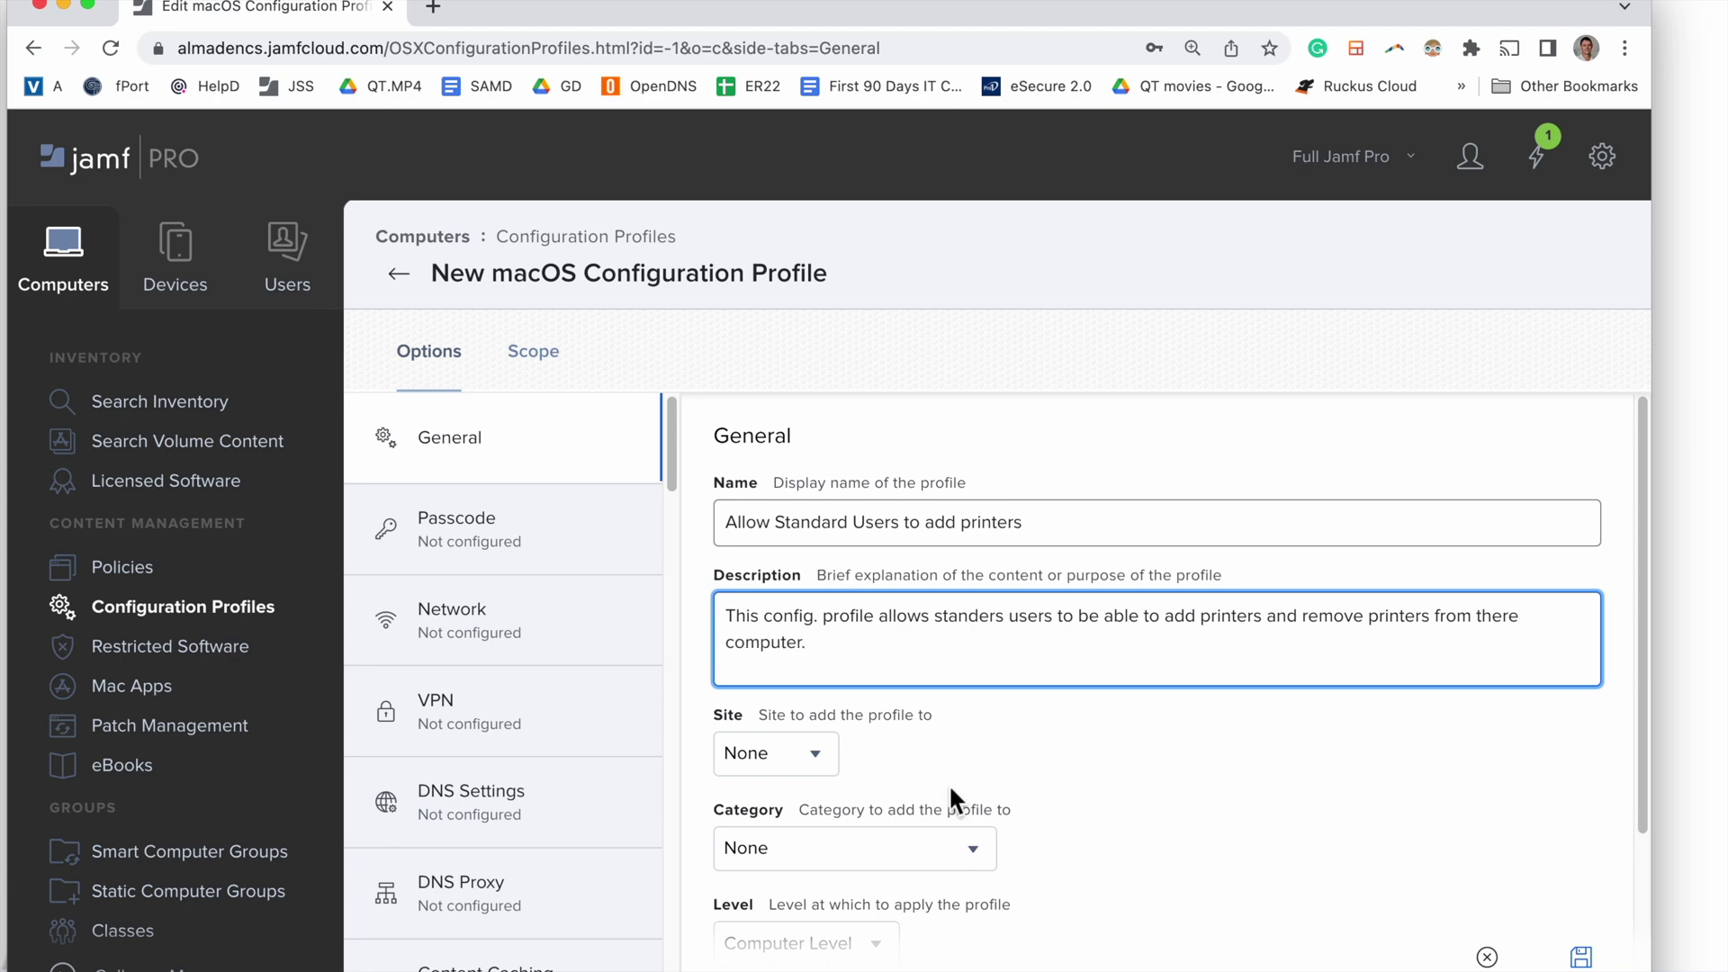
Set the profile category to Printers and open the Printing payload.
scroll(956, 798, "down", 5)
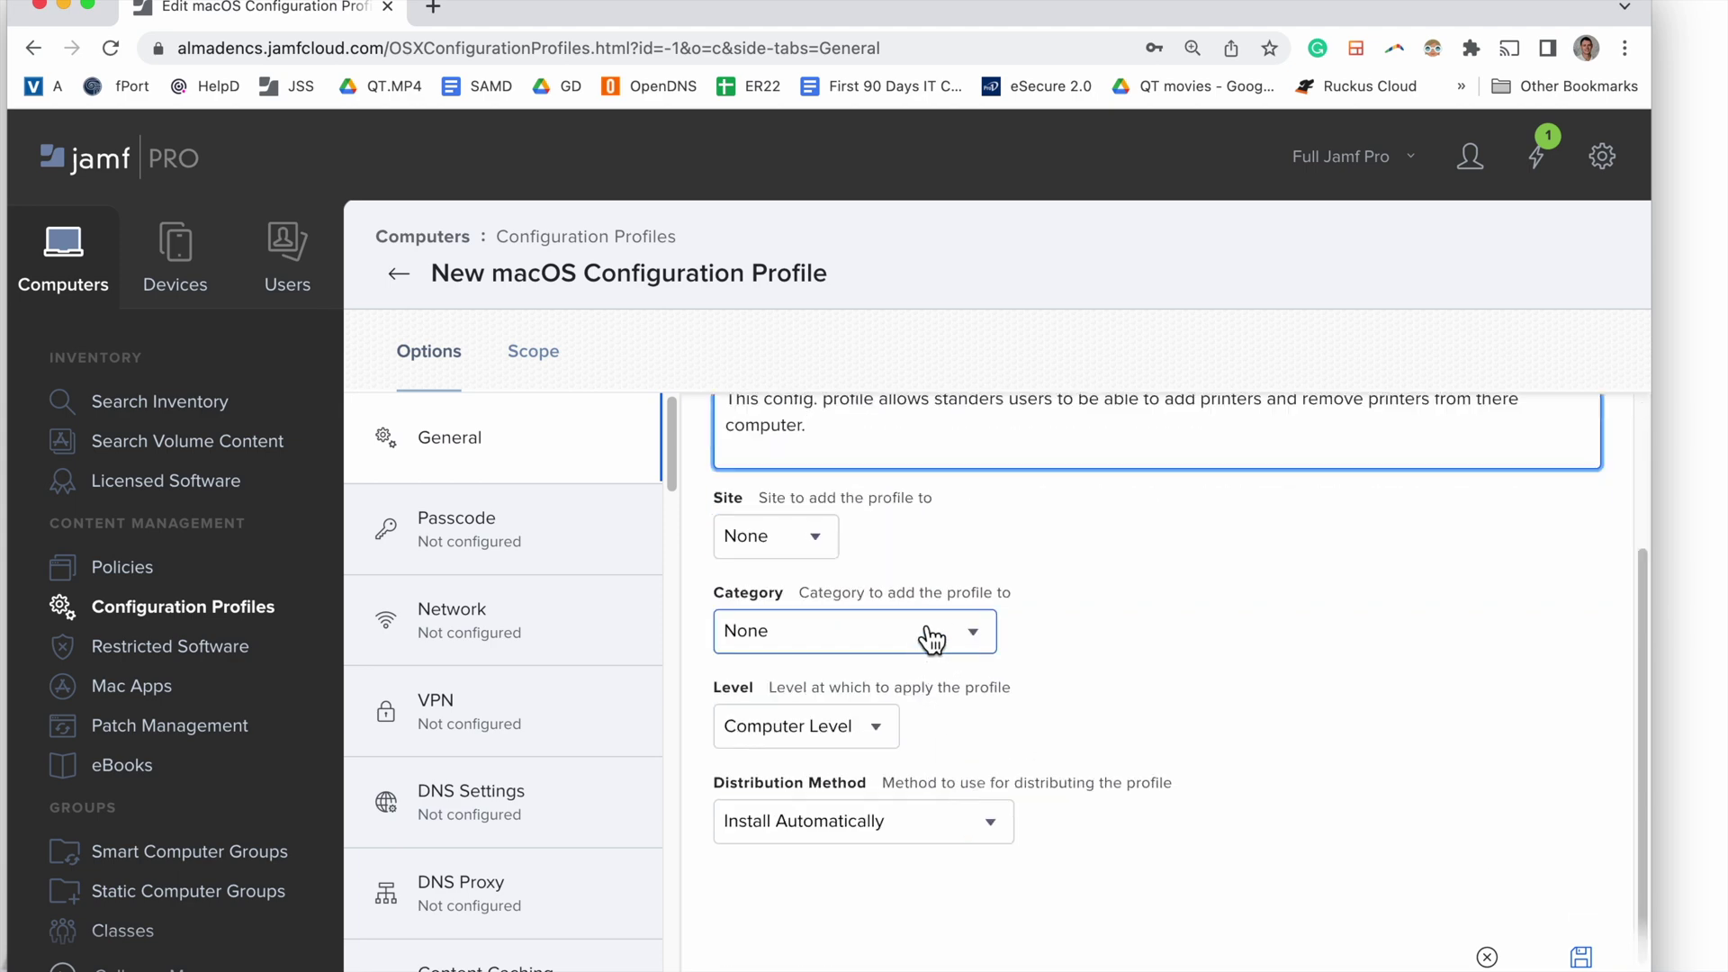
left_click(930, 636)
left_click(898, 783)
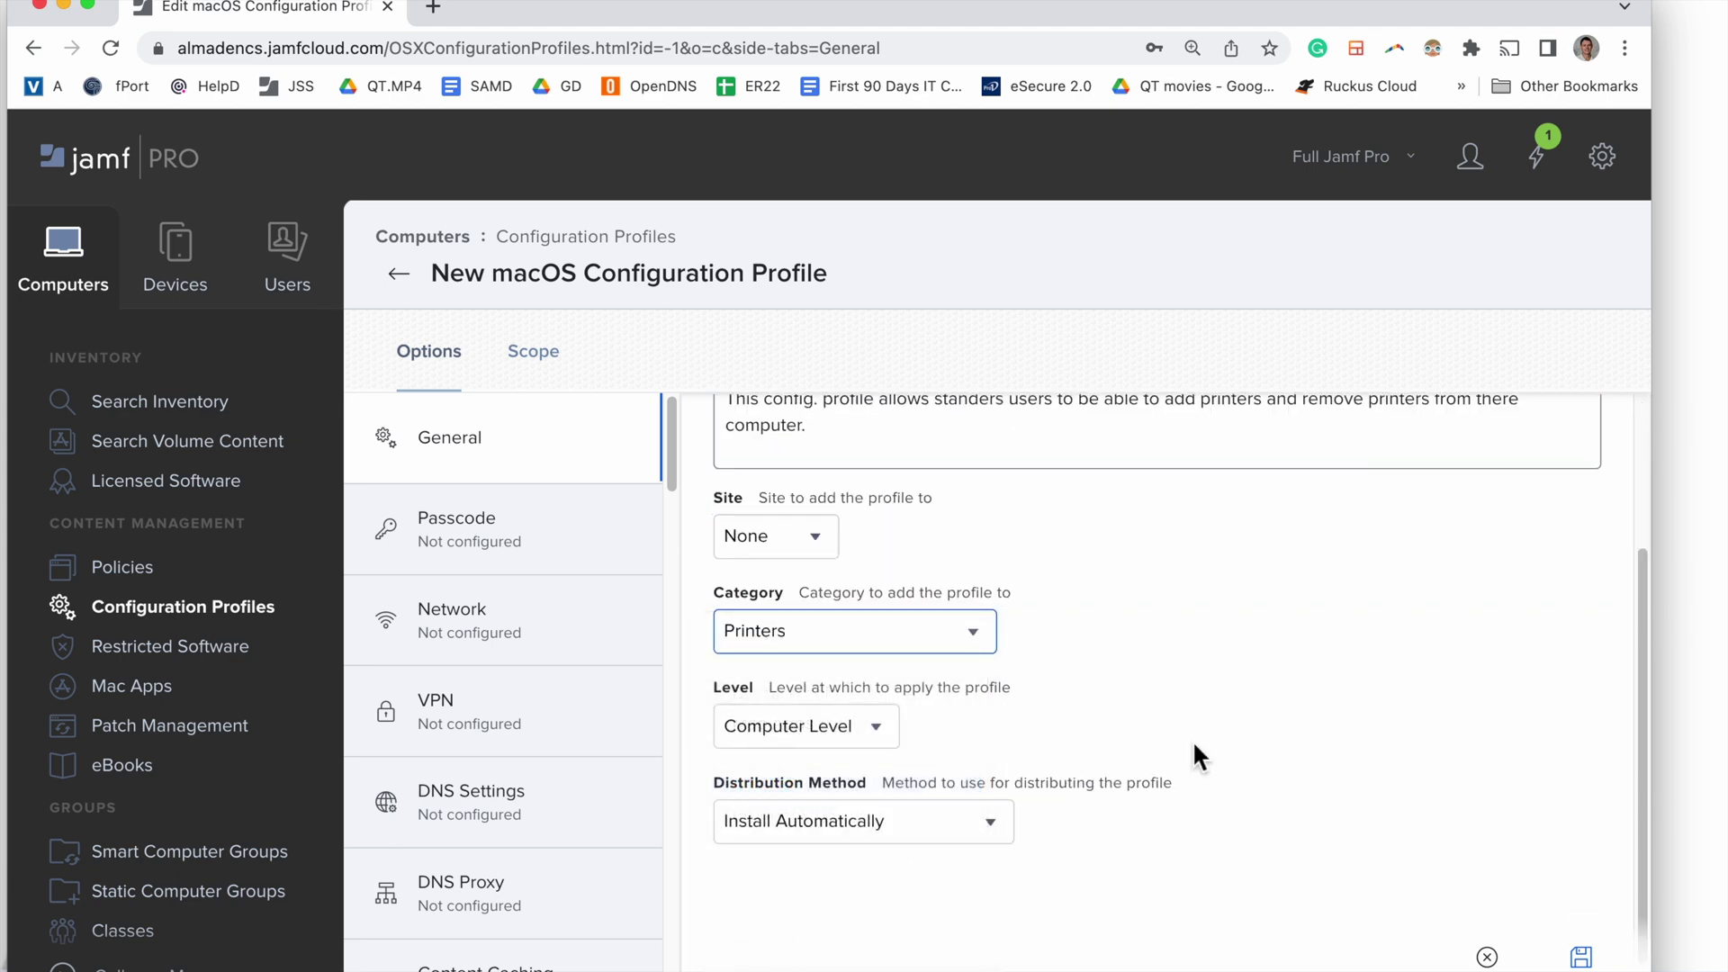
scroll(1197, 754, "down", 1)
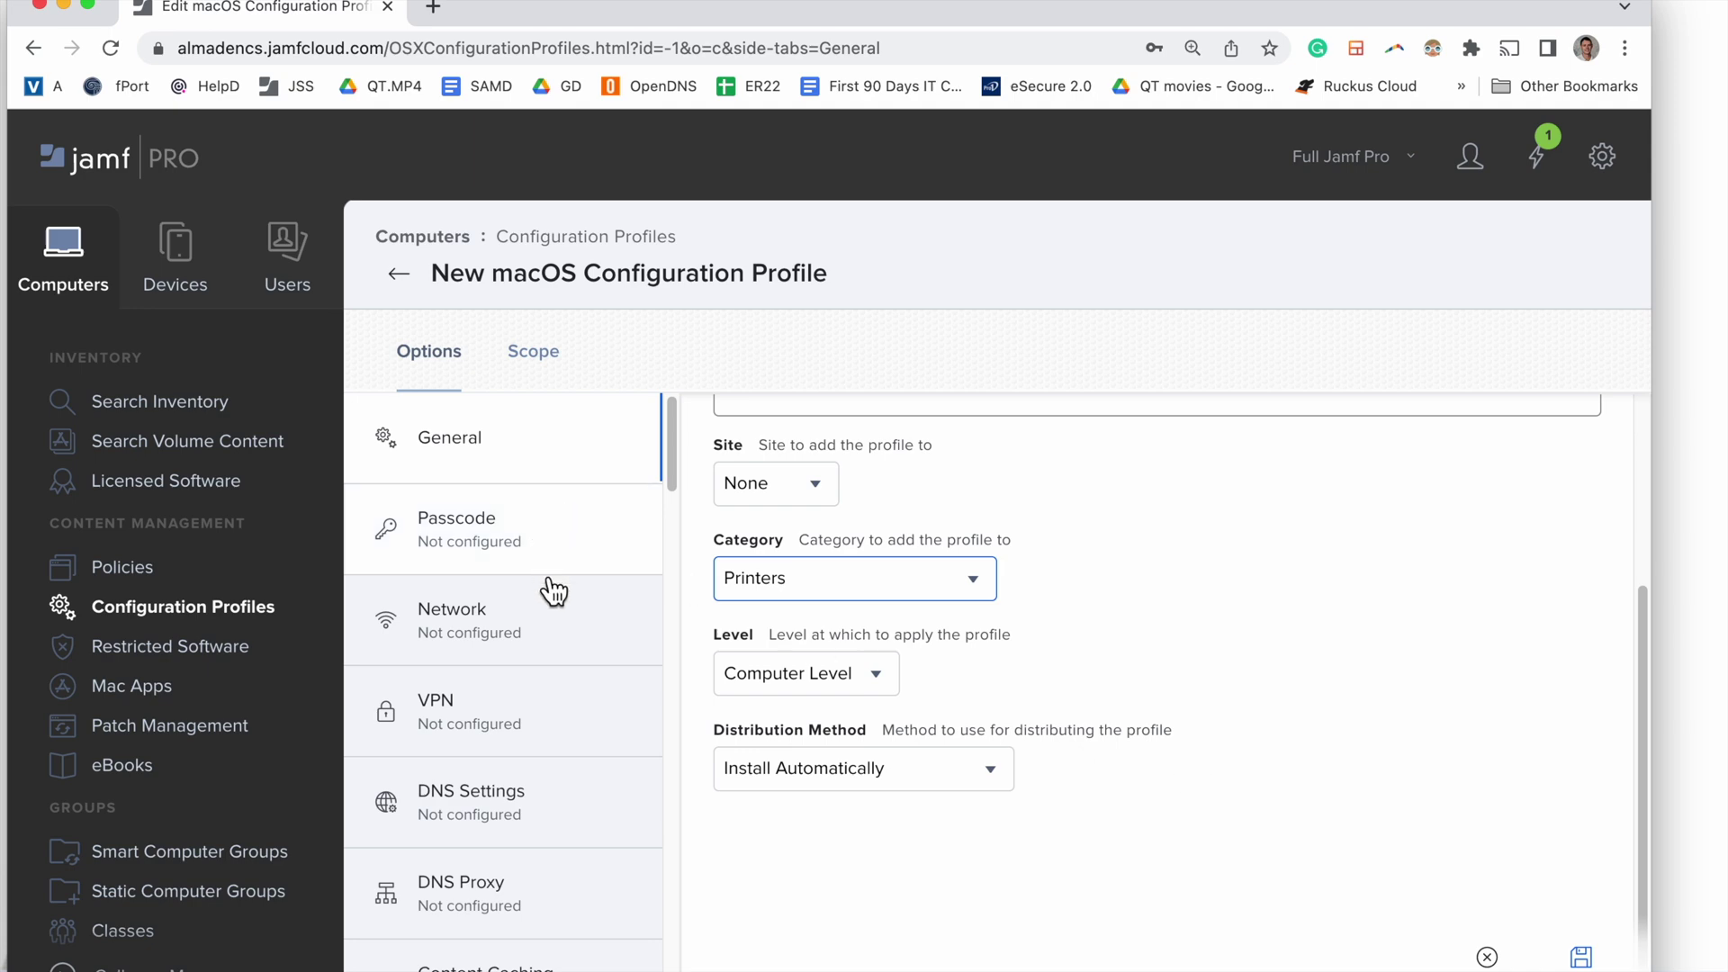
scroll(548, 630, "down", 1)
scroll(547, 635, "down", 10)
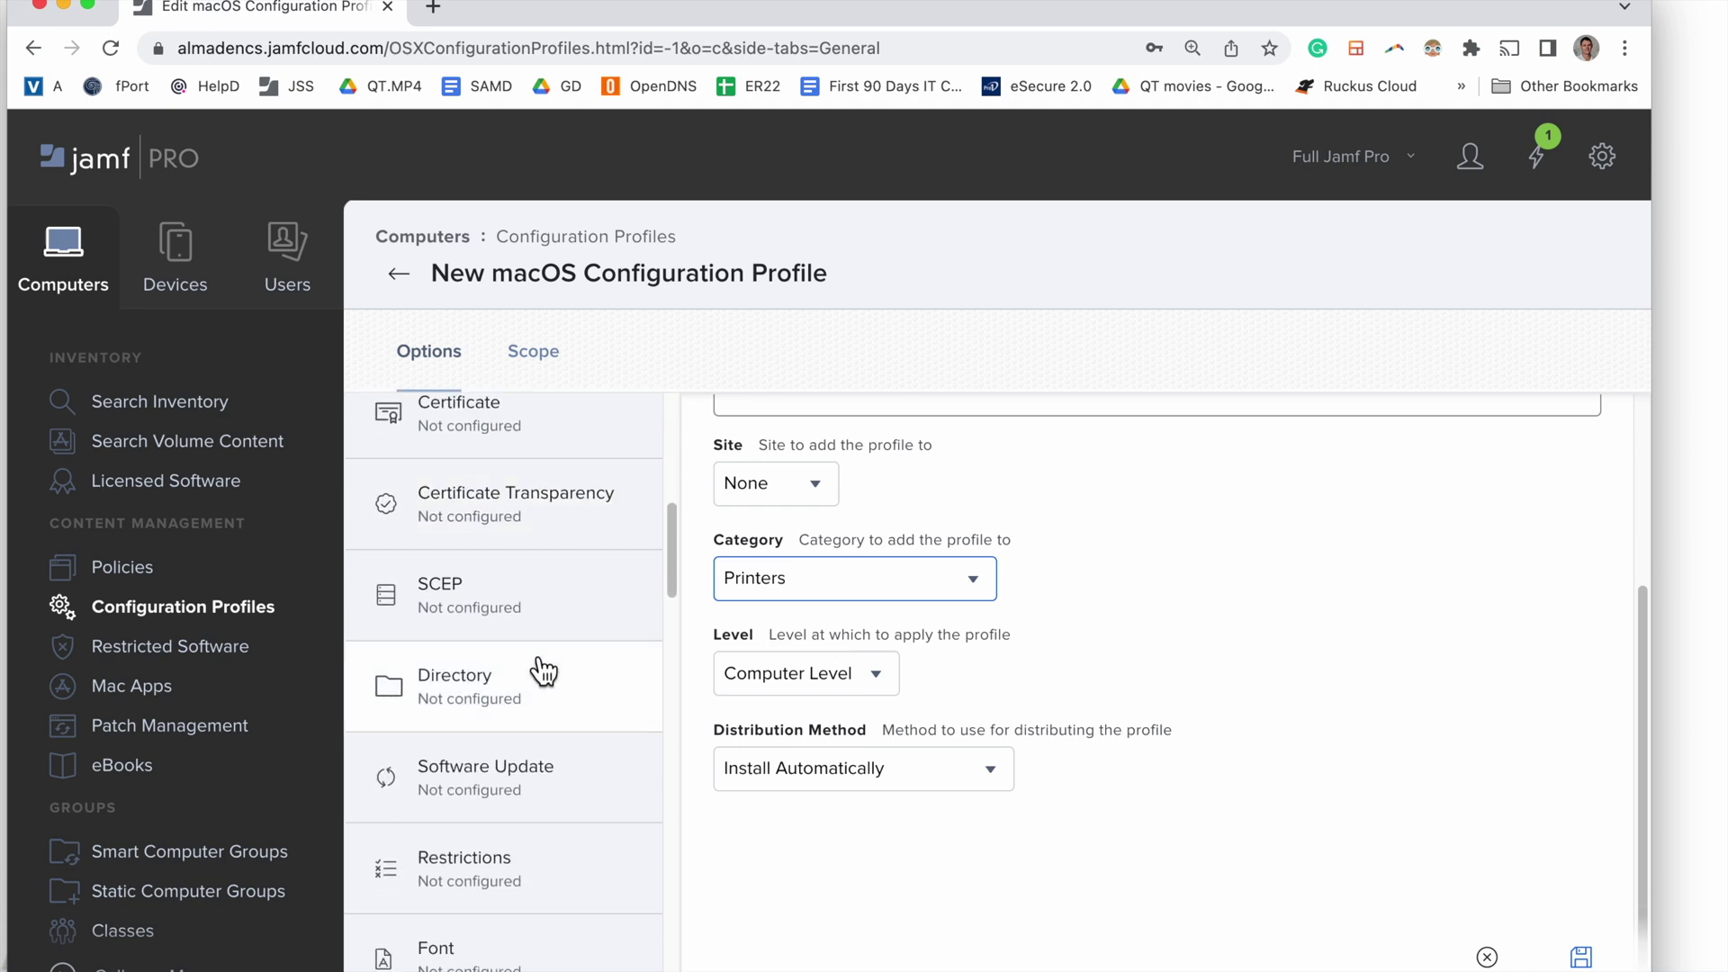
scroll(528, 741, "down", 10)
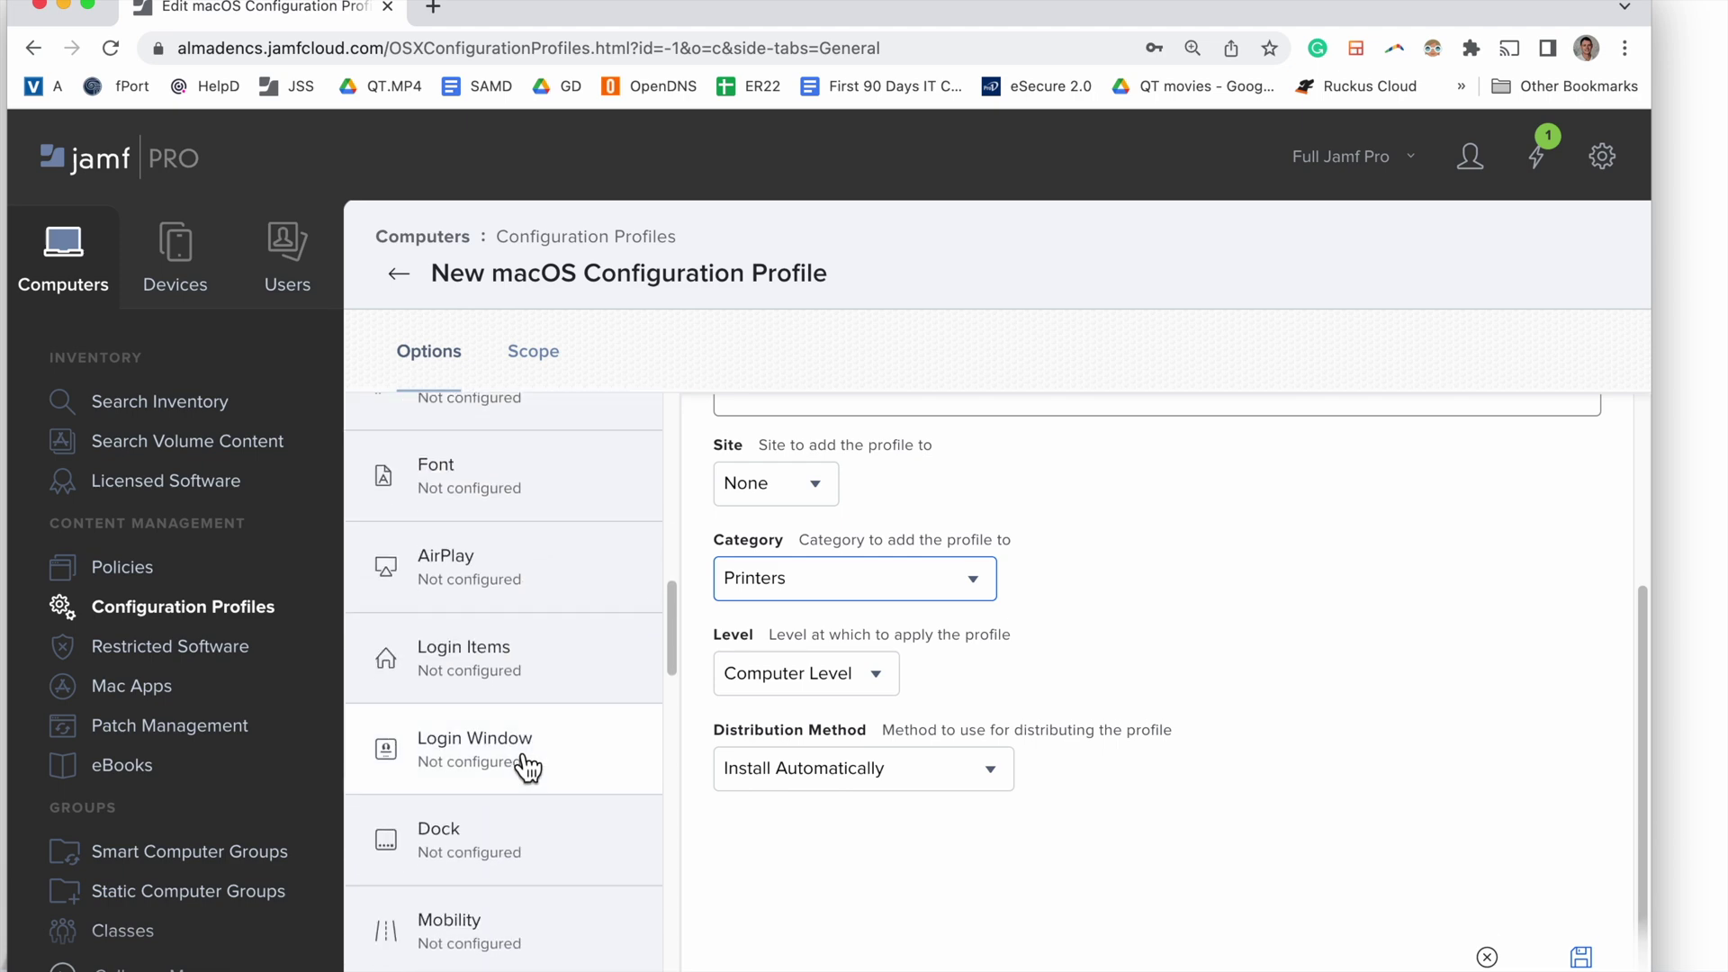
scroll(529, 765, "down", 2)
left_click(533, 763)
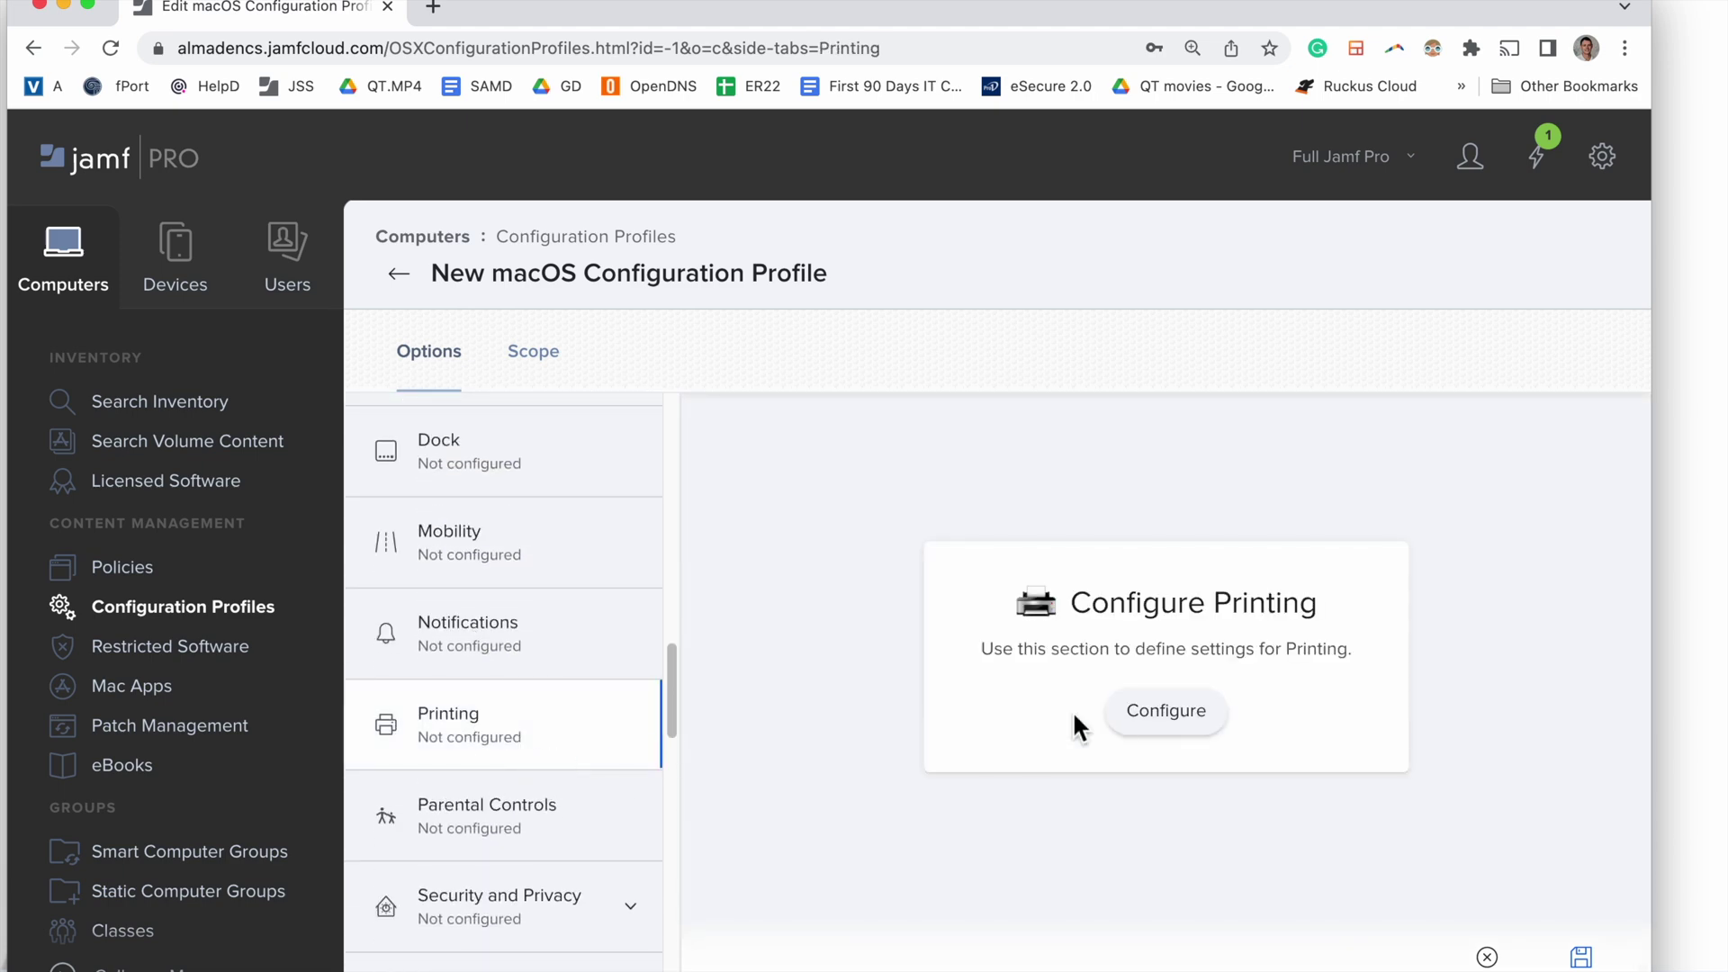
Enable 'Allow user to modify printer list' and 'Allow printers that connect directly to user's computer'.
left_click(1174, 719)
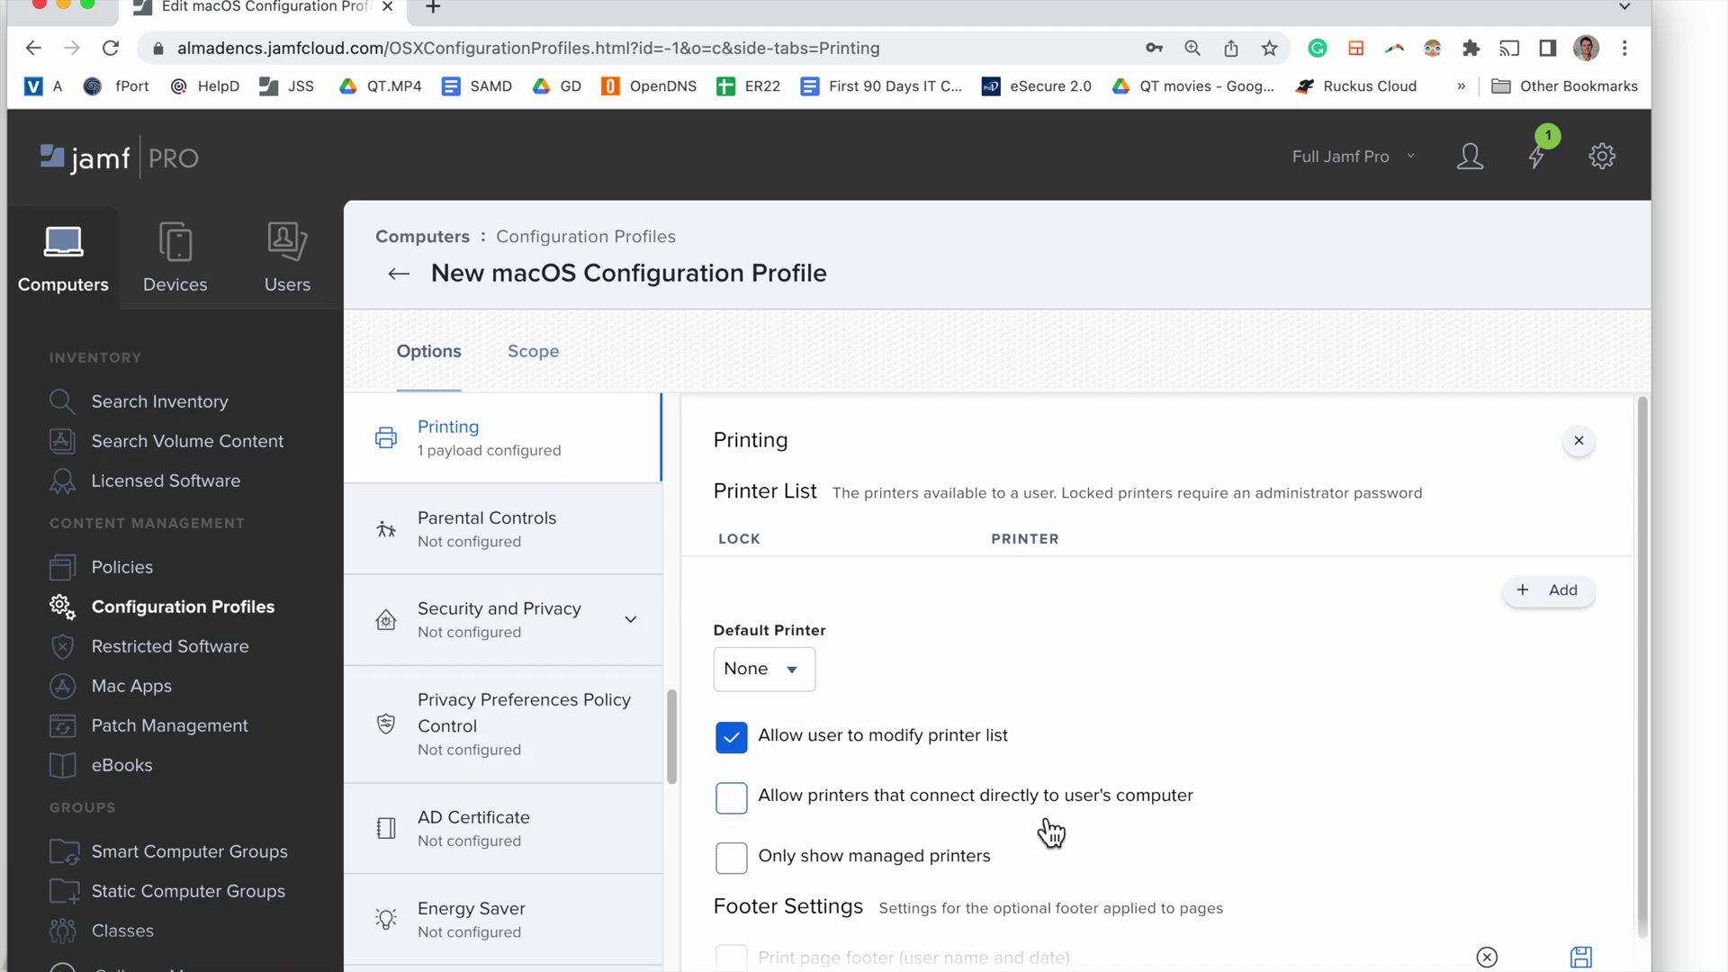
scroll(1052, 830, "down", 2)
scroll(1053, 810, "down", 2)
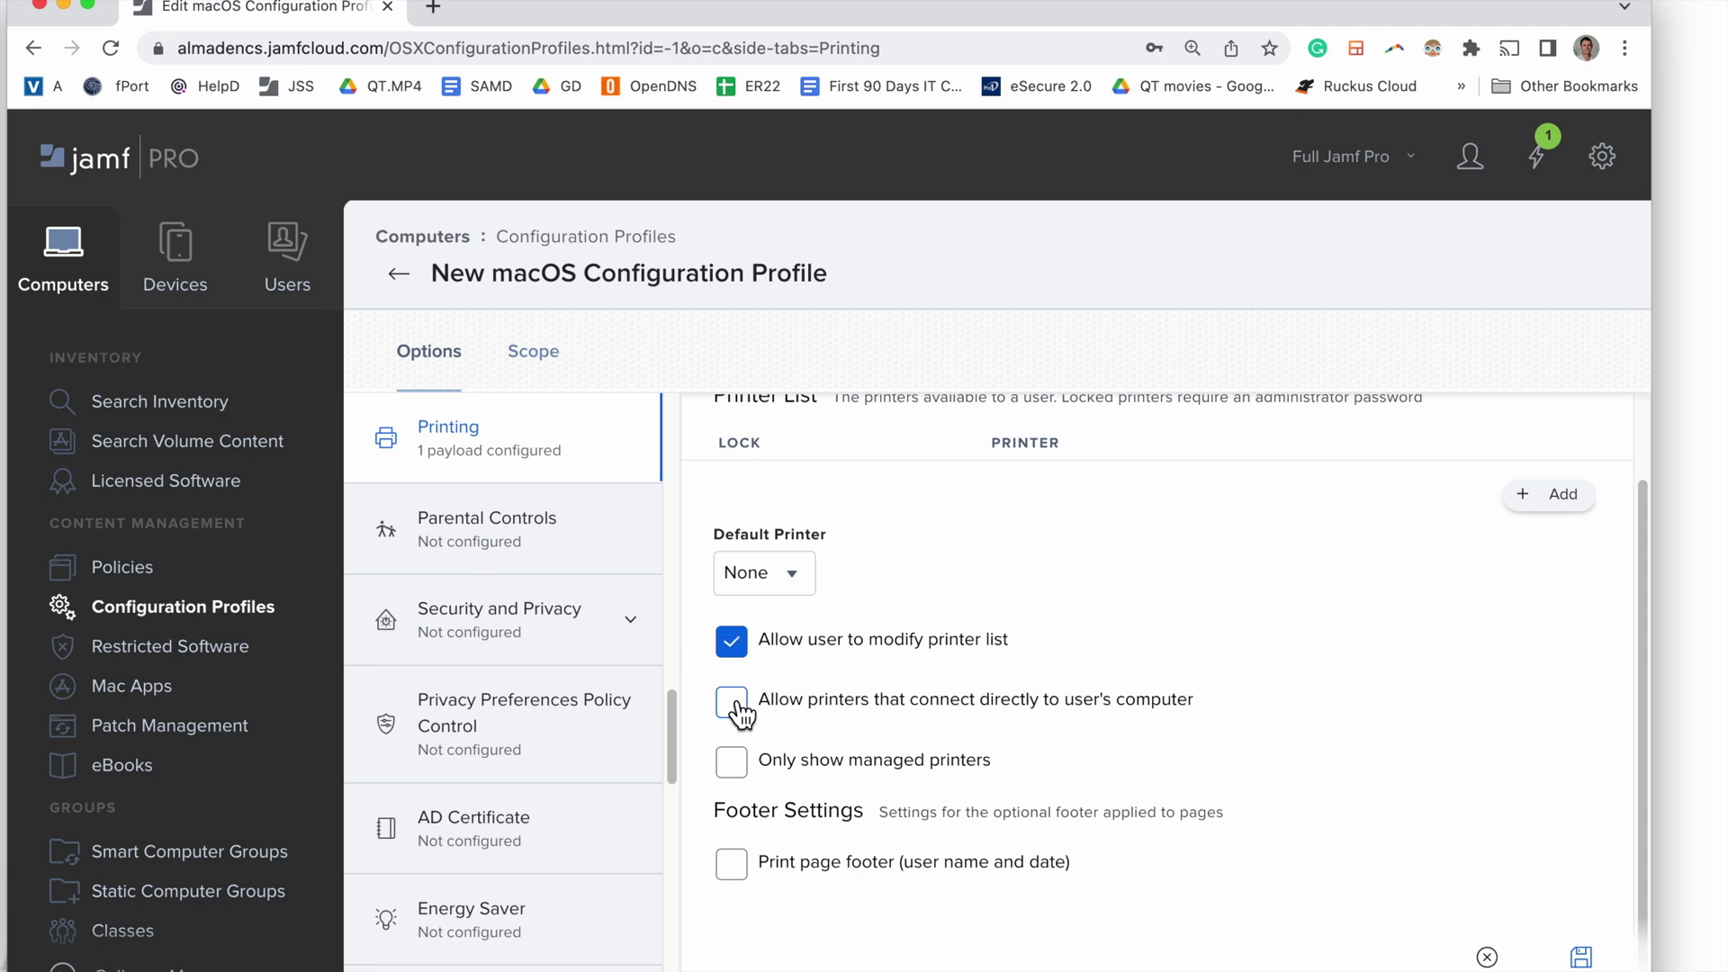
left_click(740, 711)
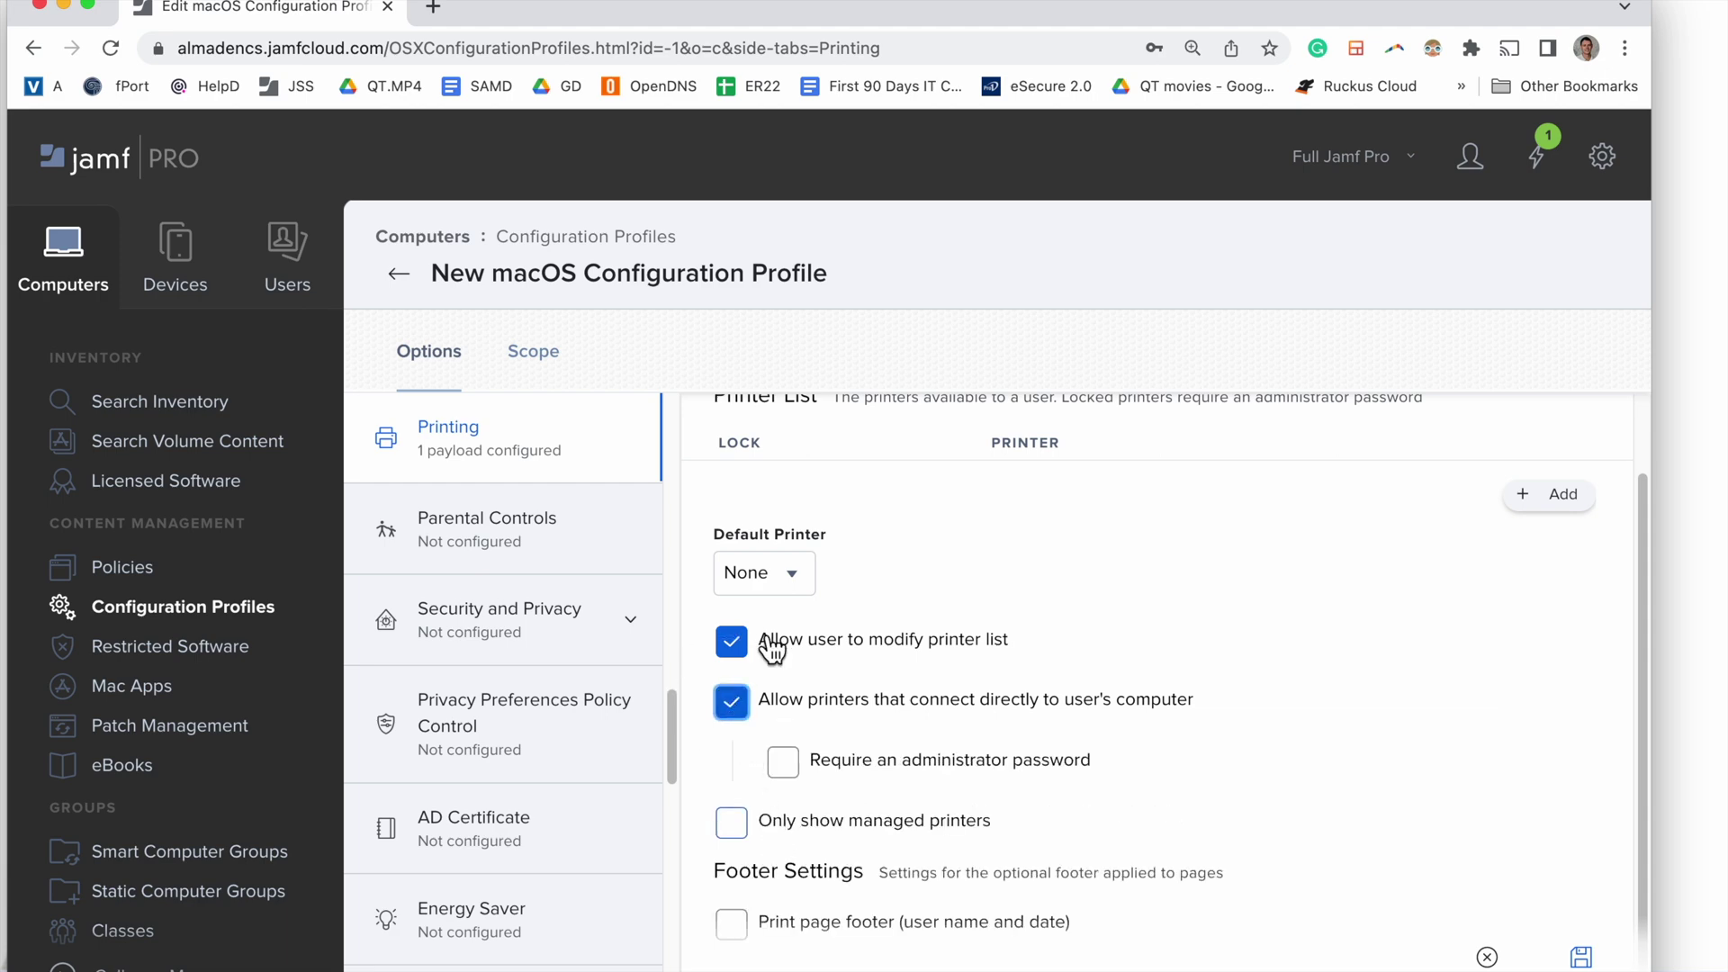
Keep the default printer at None, review the payload, and go to the Scope settings.
left_click(792, 580)
left_click(910, 617)
scroll(914, 630, "up", 2)
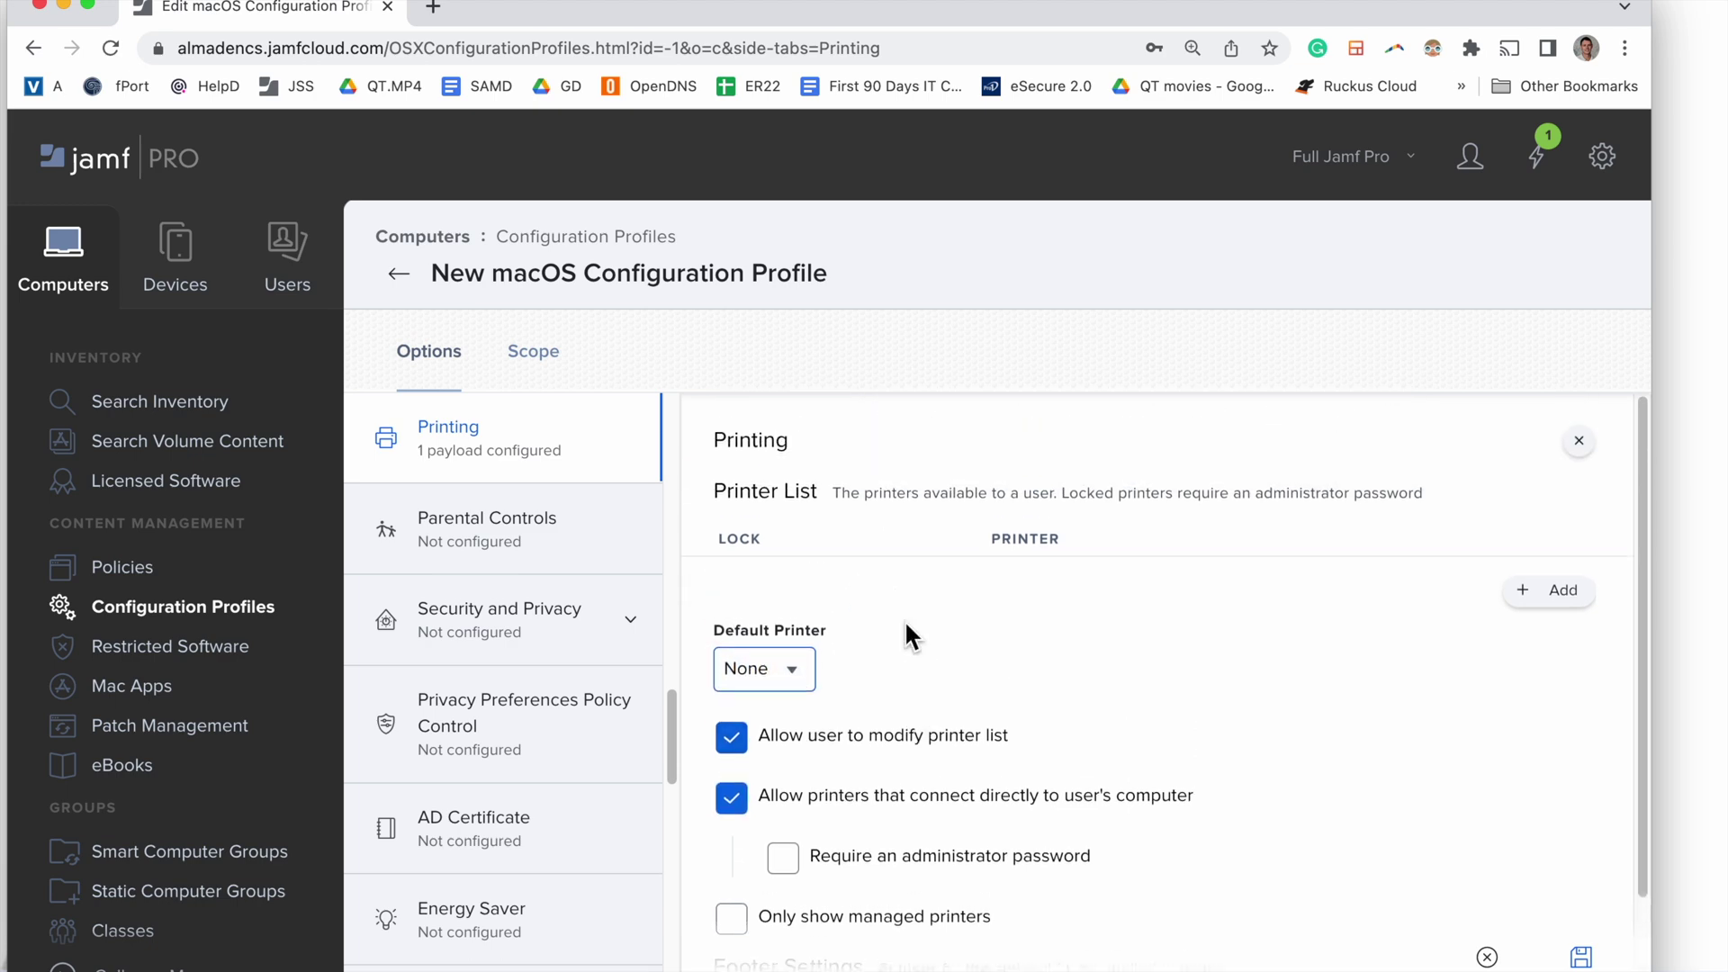
scroll(905, 624, "down", 3)
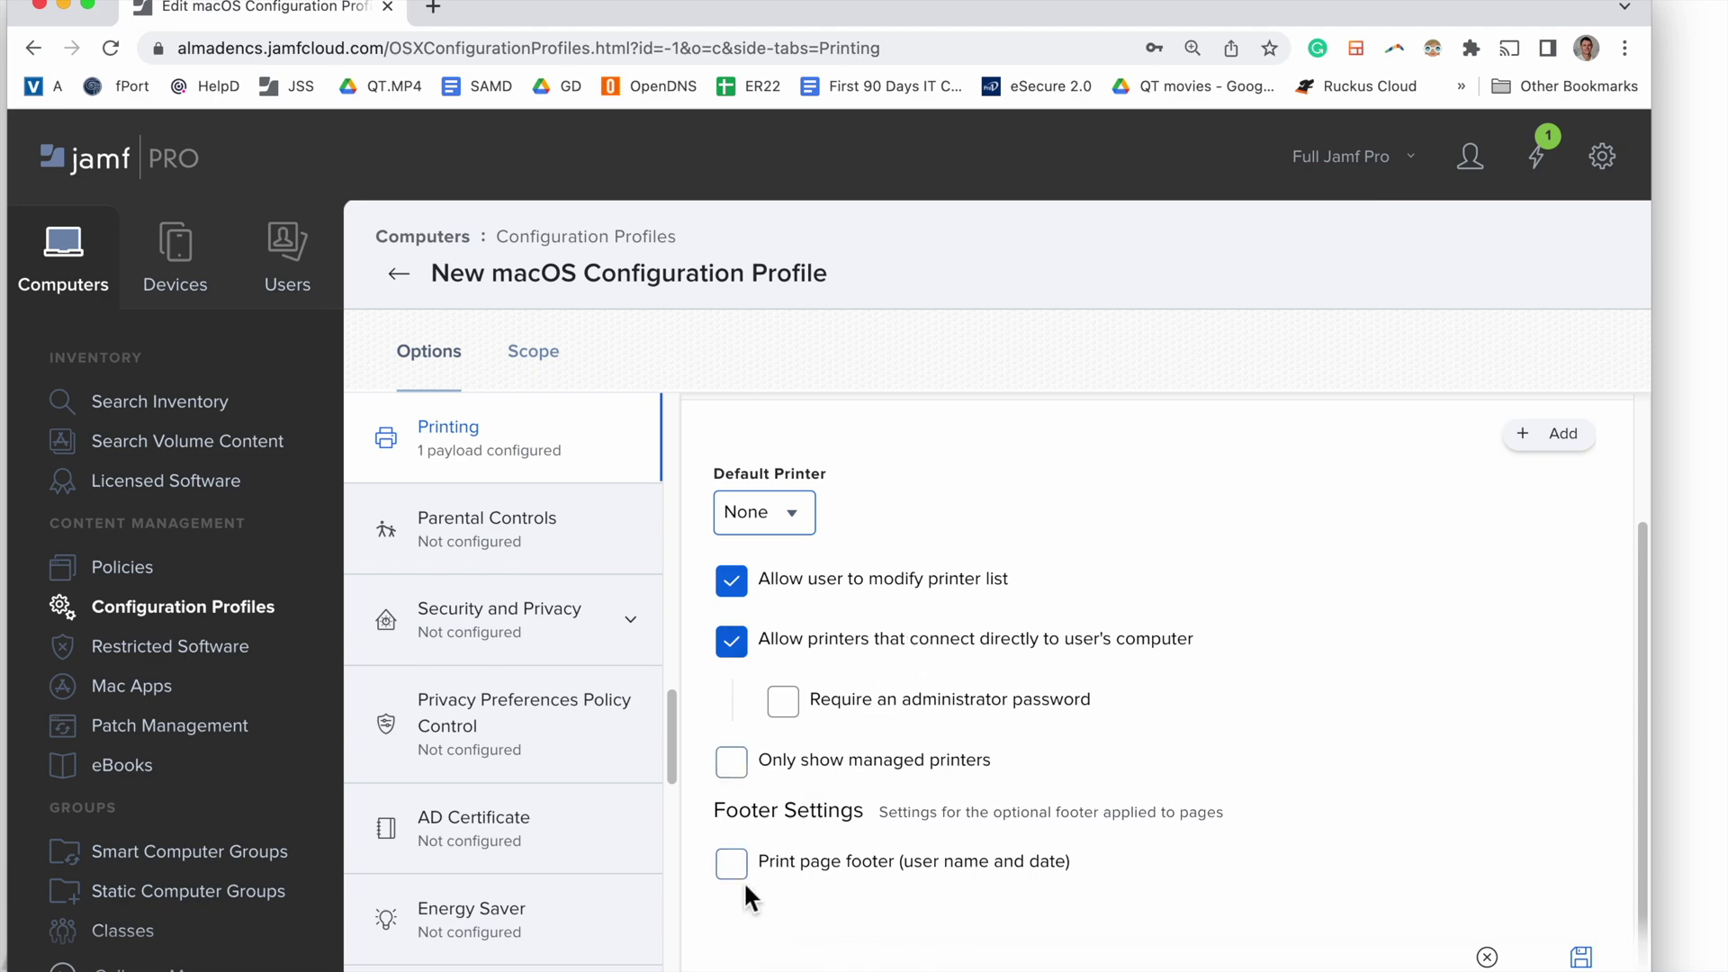
scroll(744, 881, "up", 2)
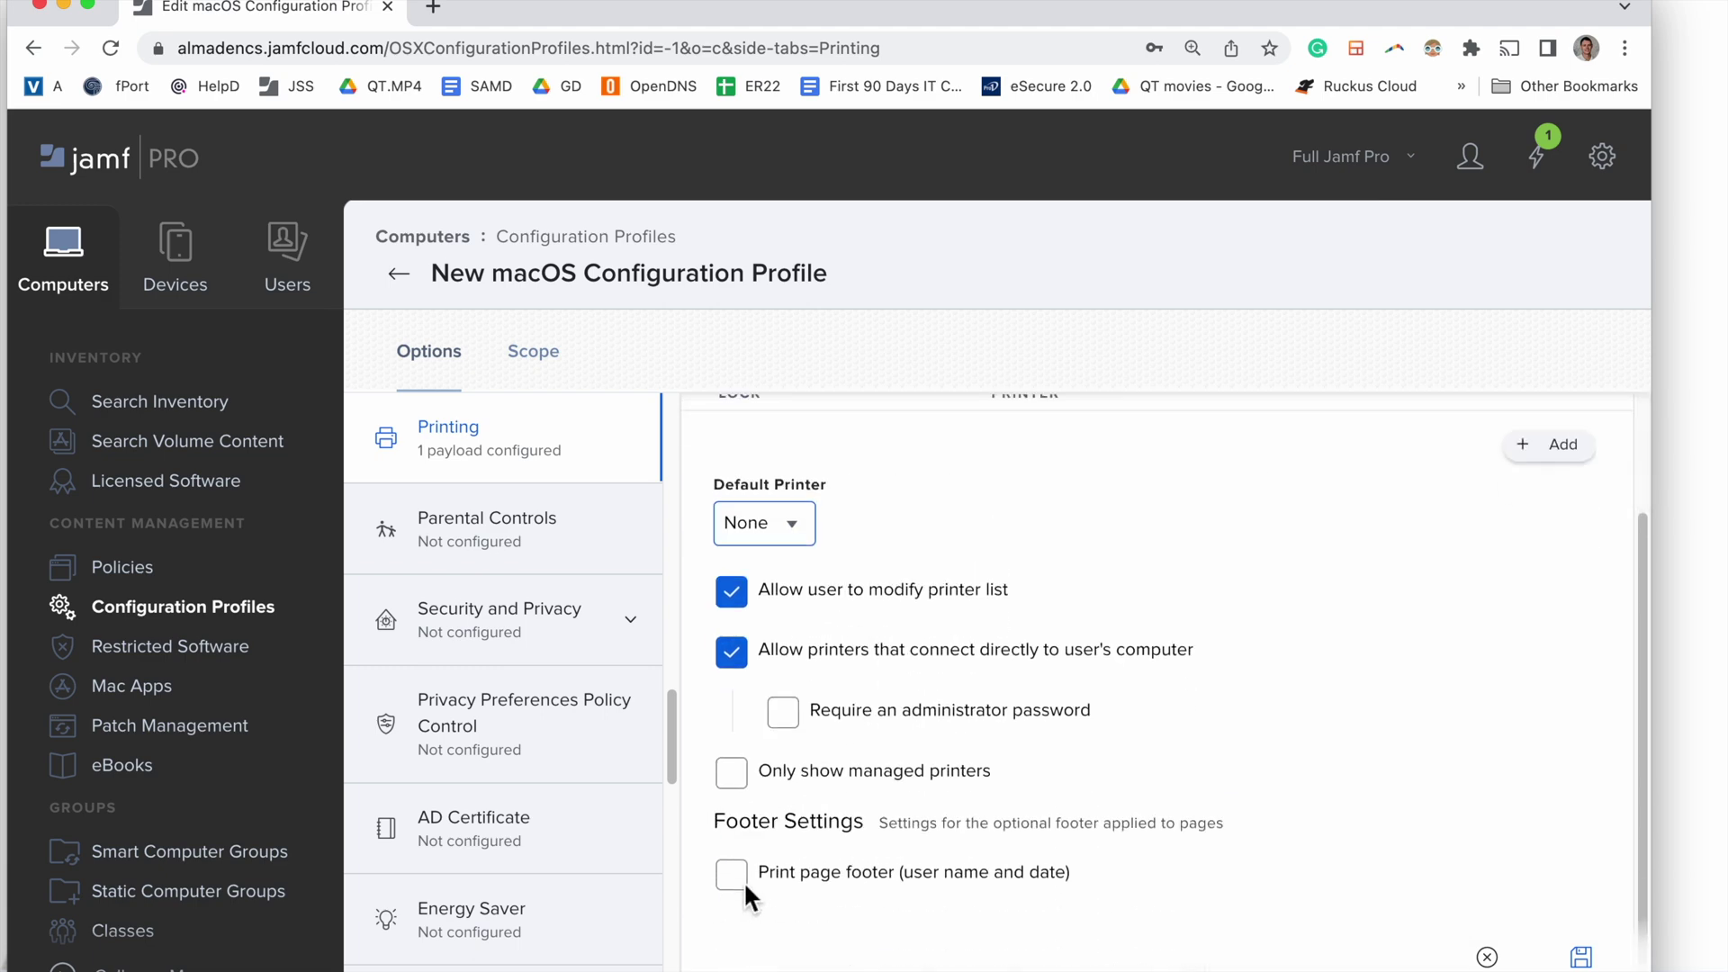
scroll(743, 882, "up", 2)
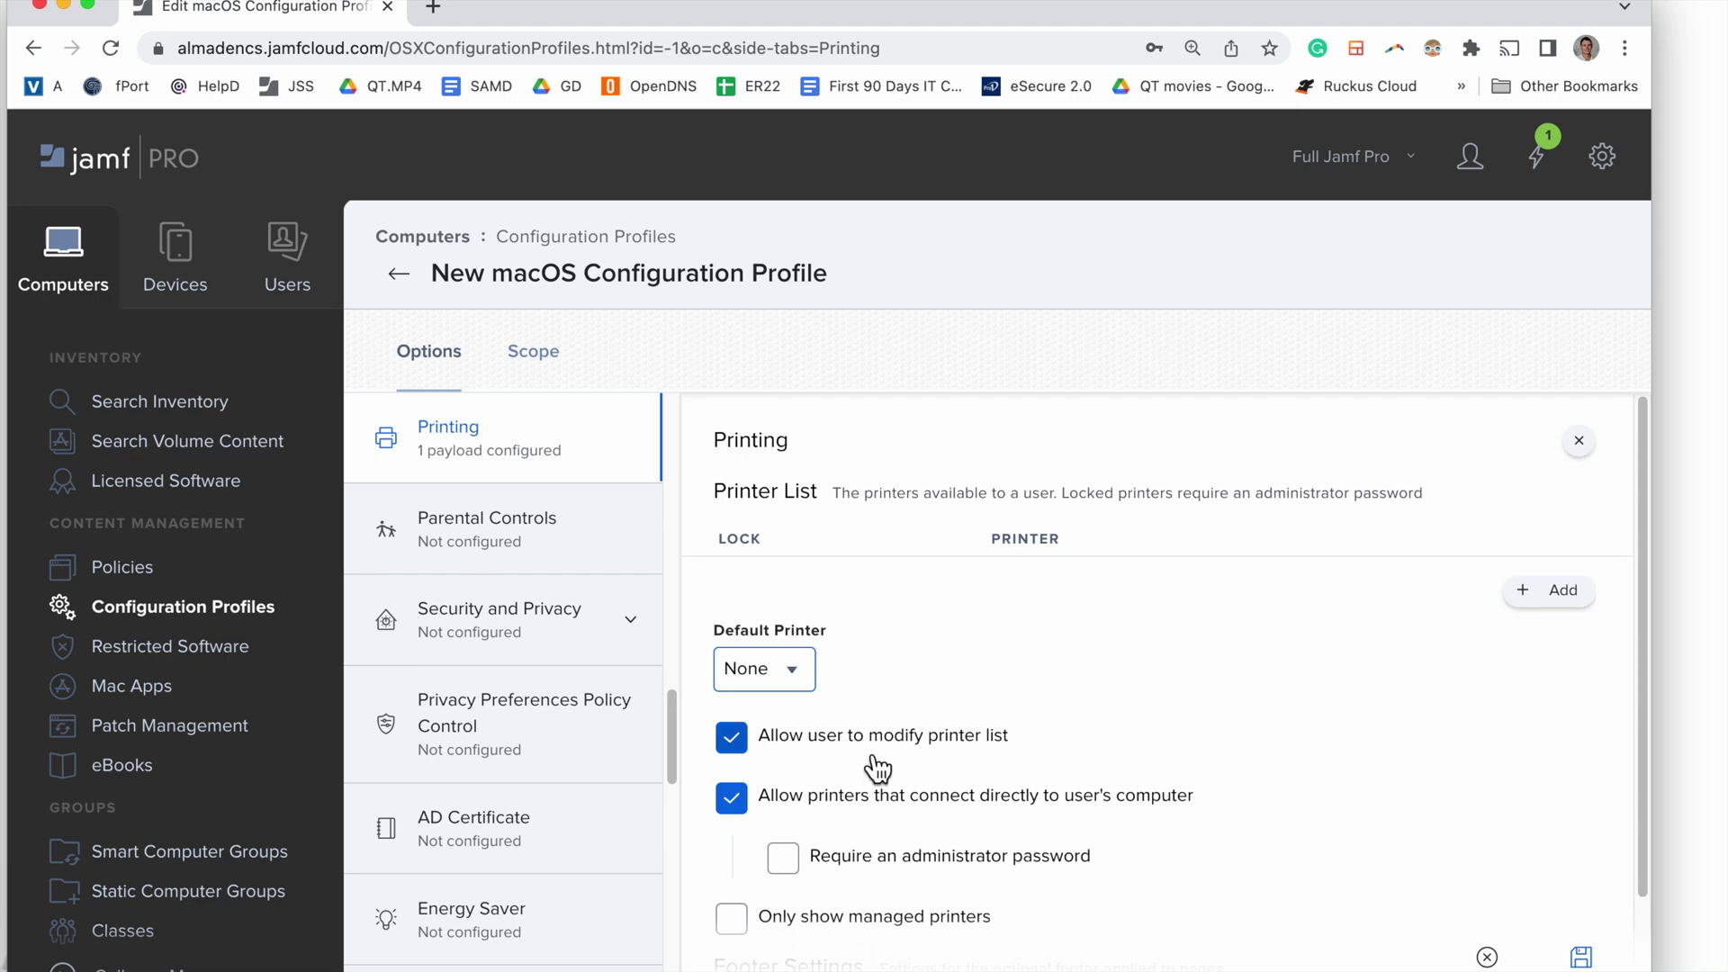
scroll(878, 767, "down", 1)
scroll(876, 767, "down", 2)
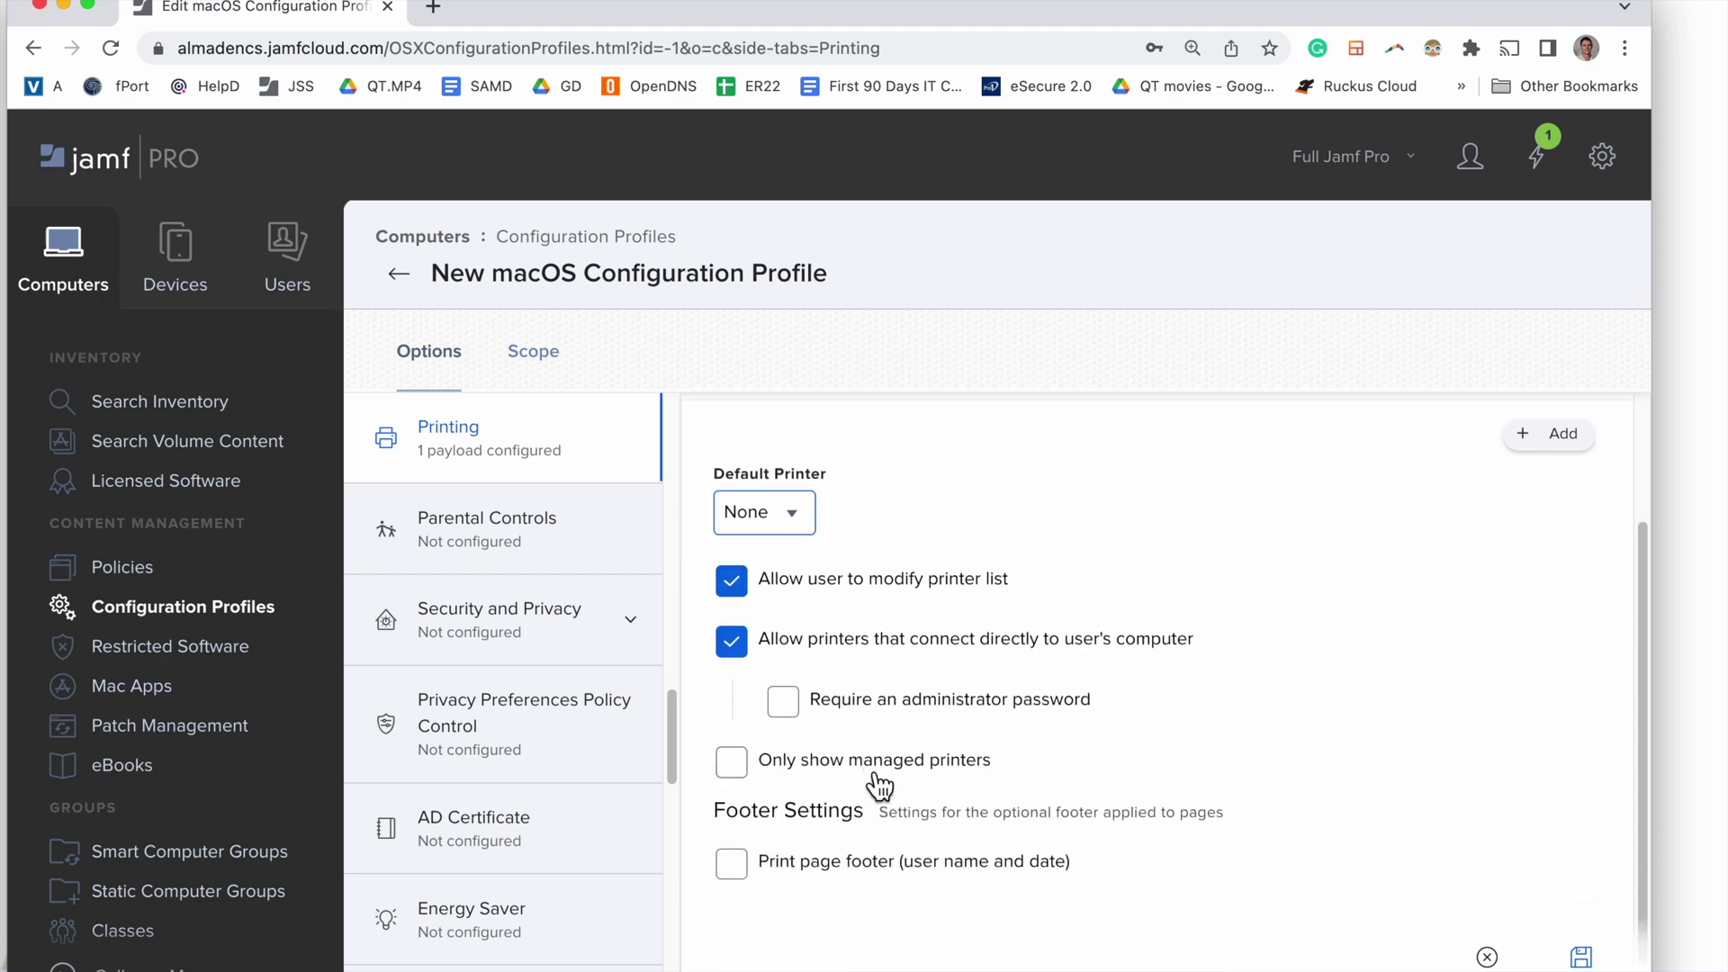
scroll(859, 729, "up", 3)
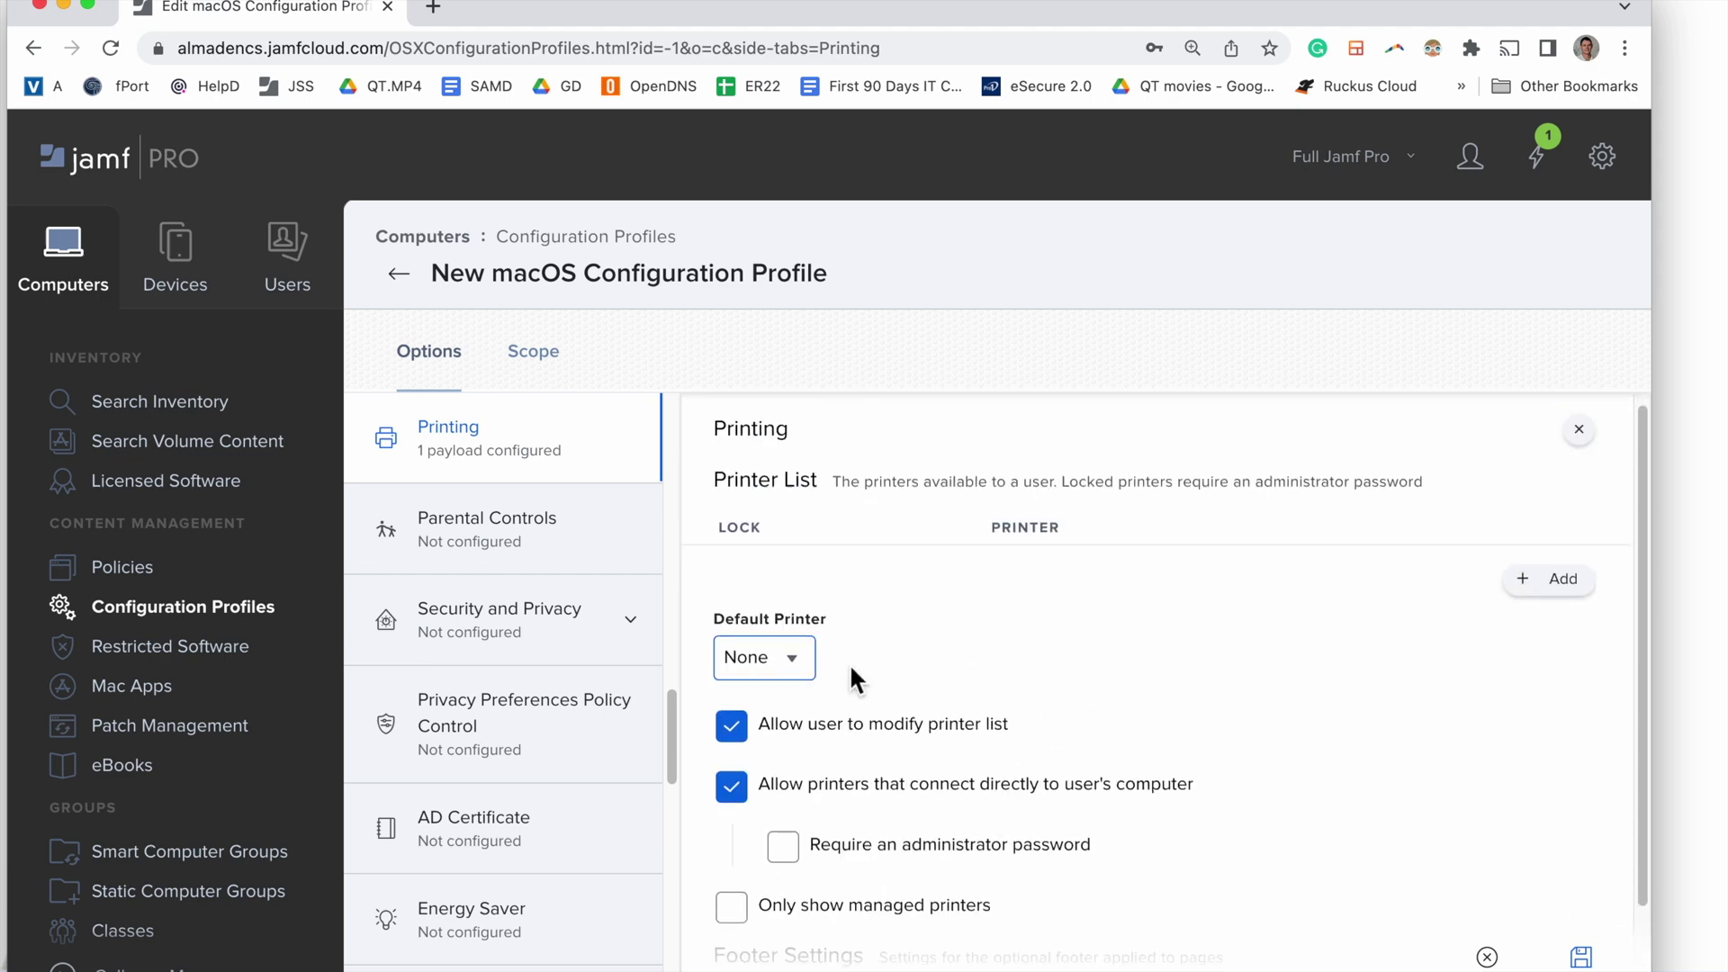
left_click(533, 356)
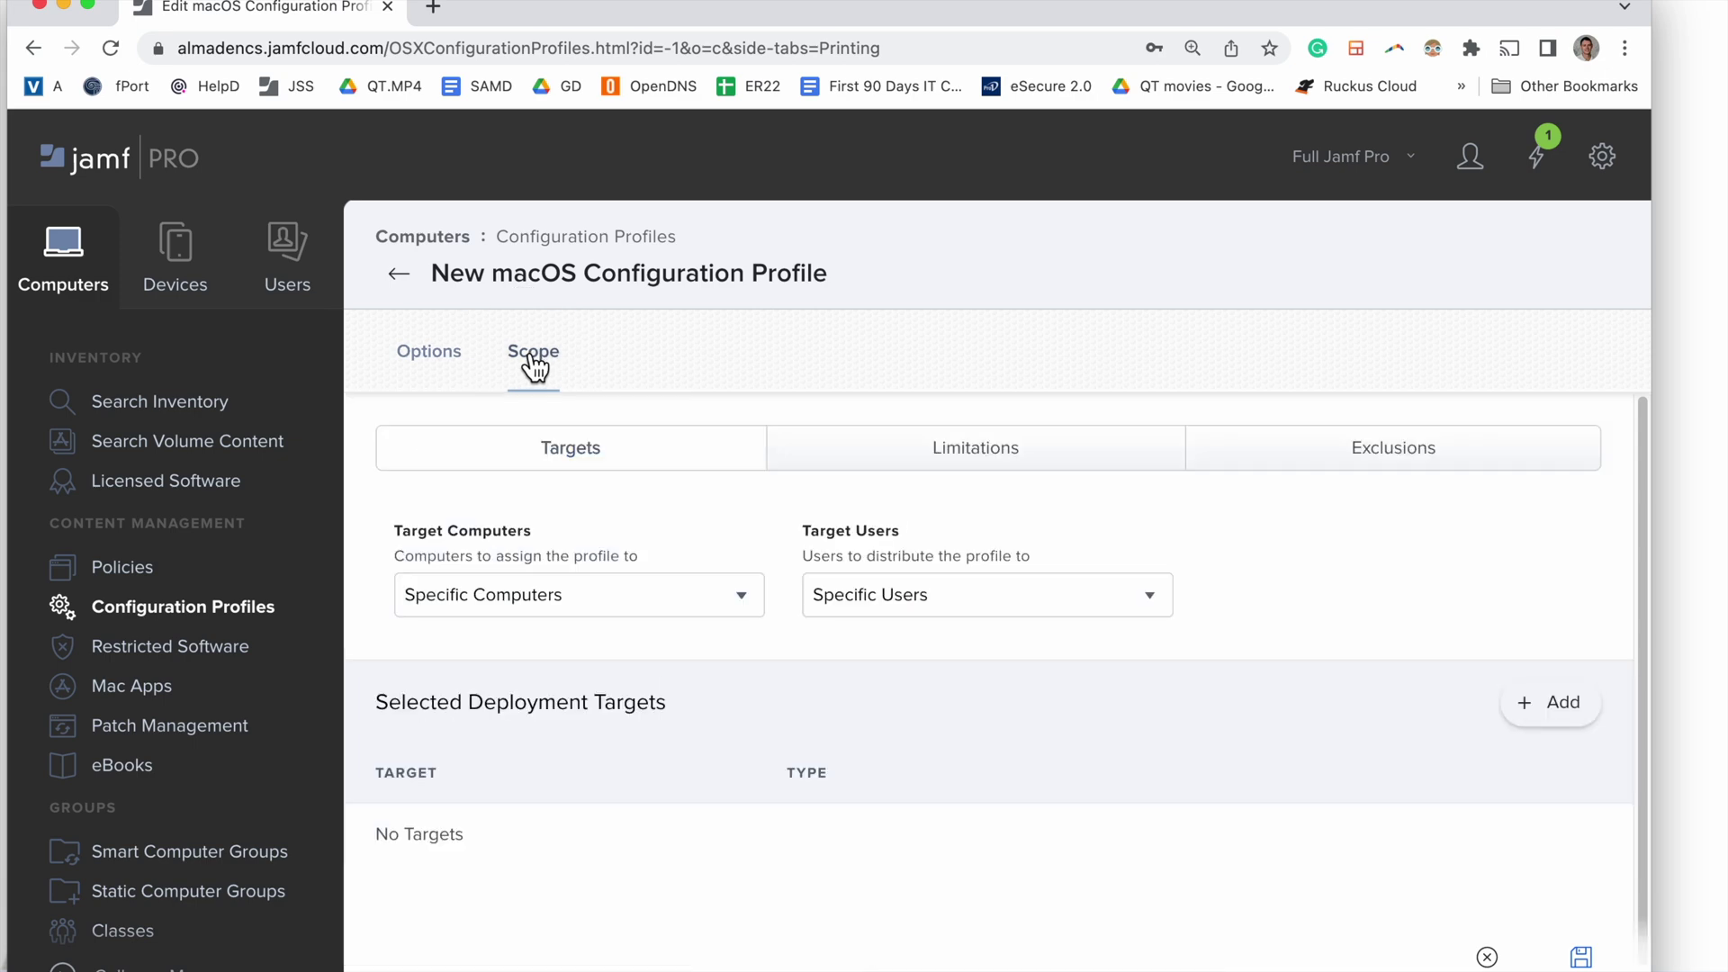
Scope the profile to the 'MacBooks Airs M1 2020 model' computer group, found by filtering 'm1', then save.
left_click(1563, 705)
left_click(668, 677)
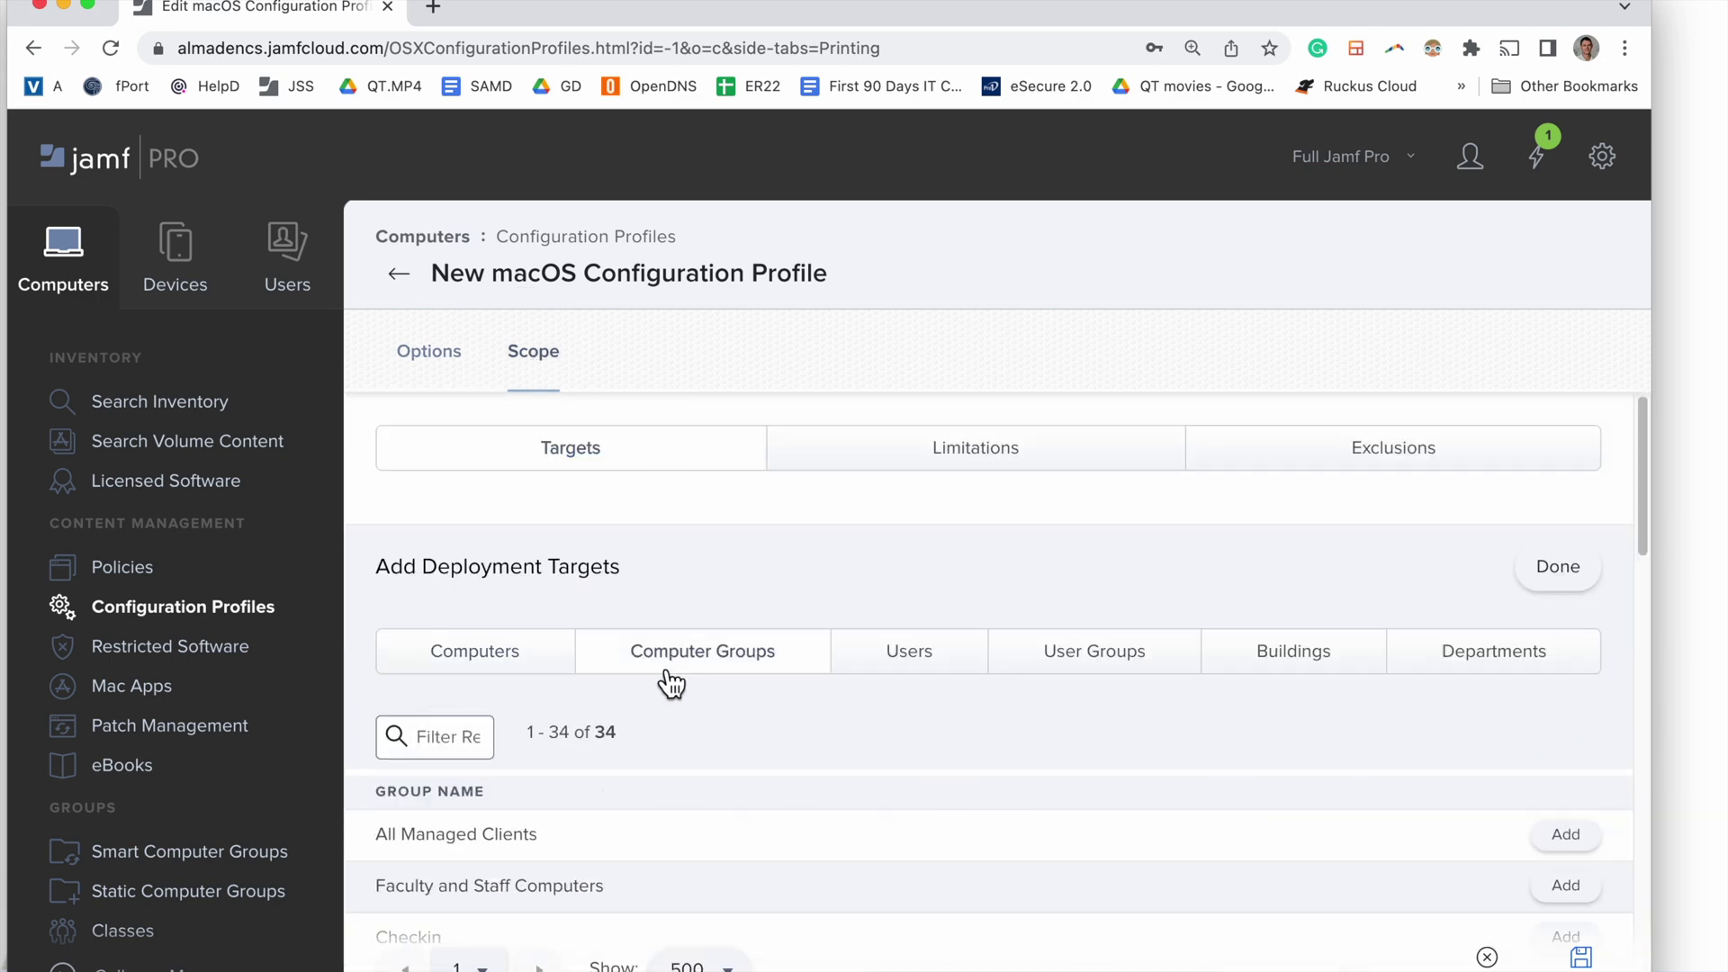
left_click(438, 745)
type("m1")
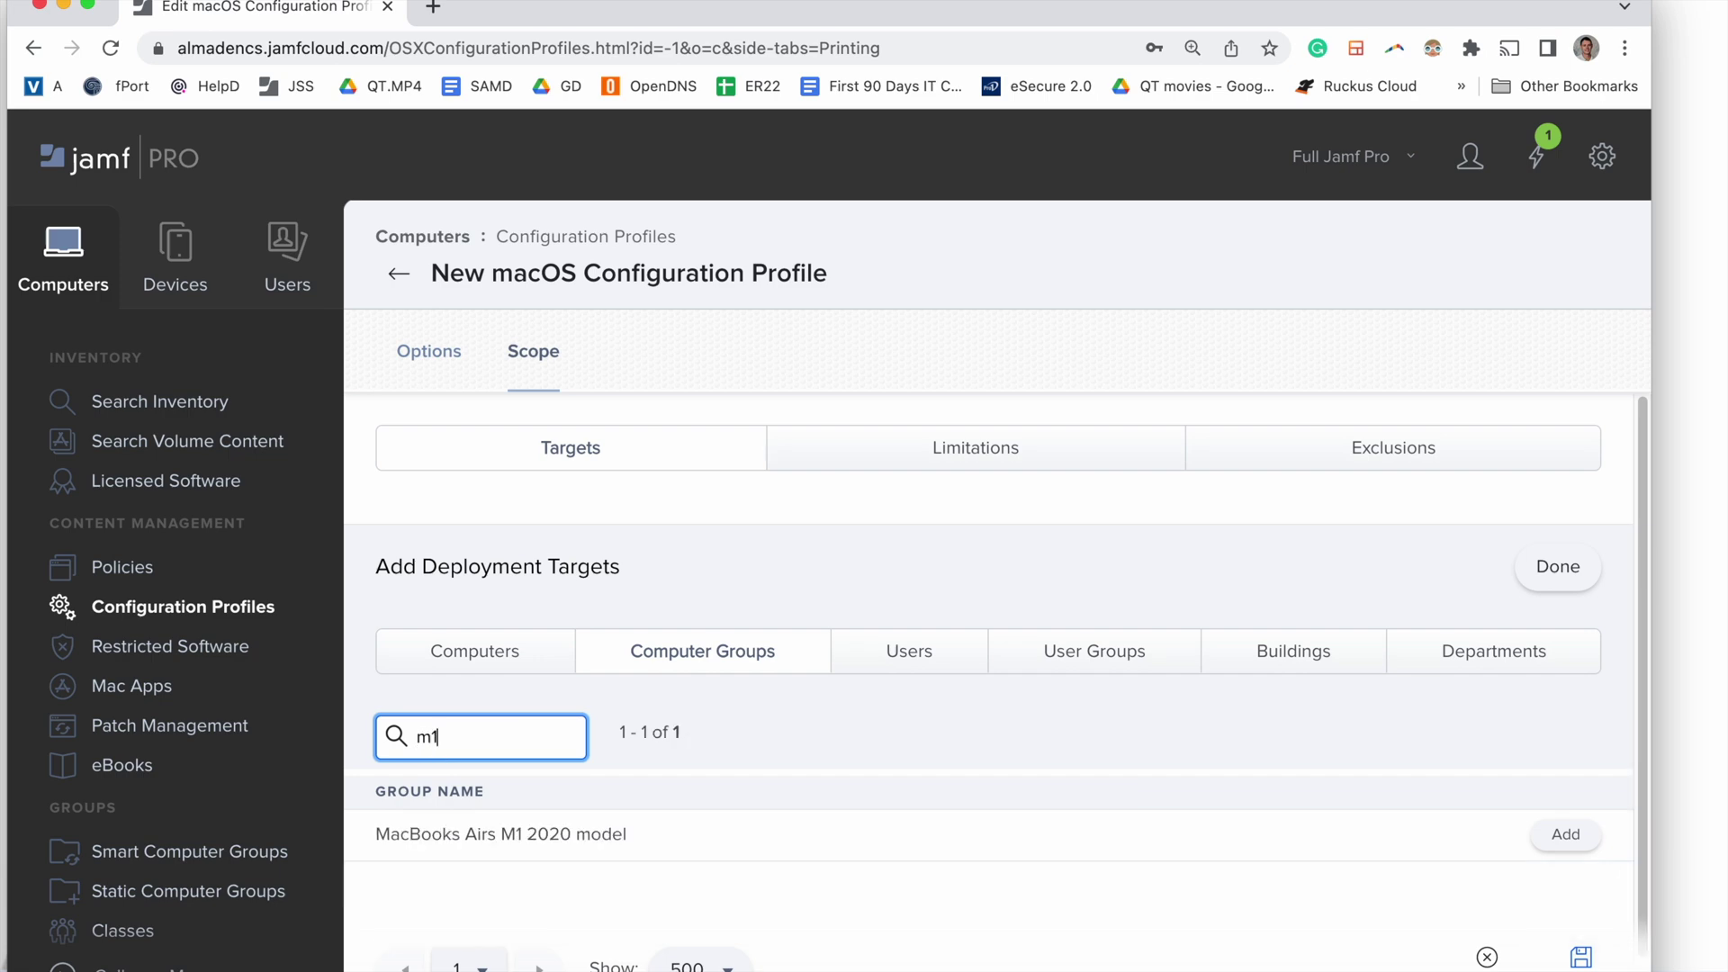
left_click(1566, 834)
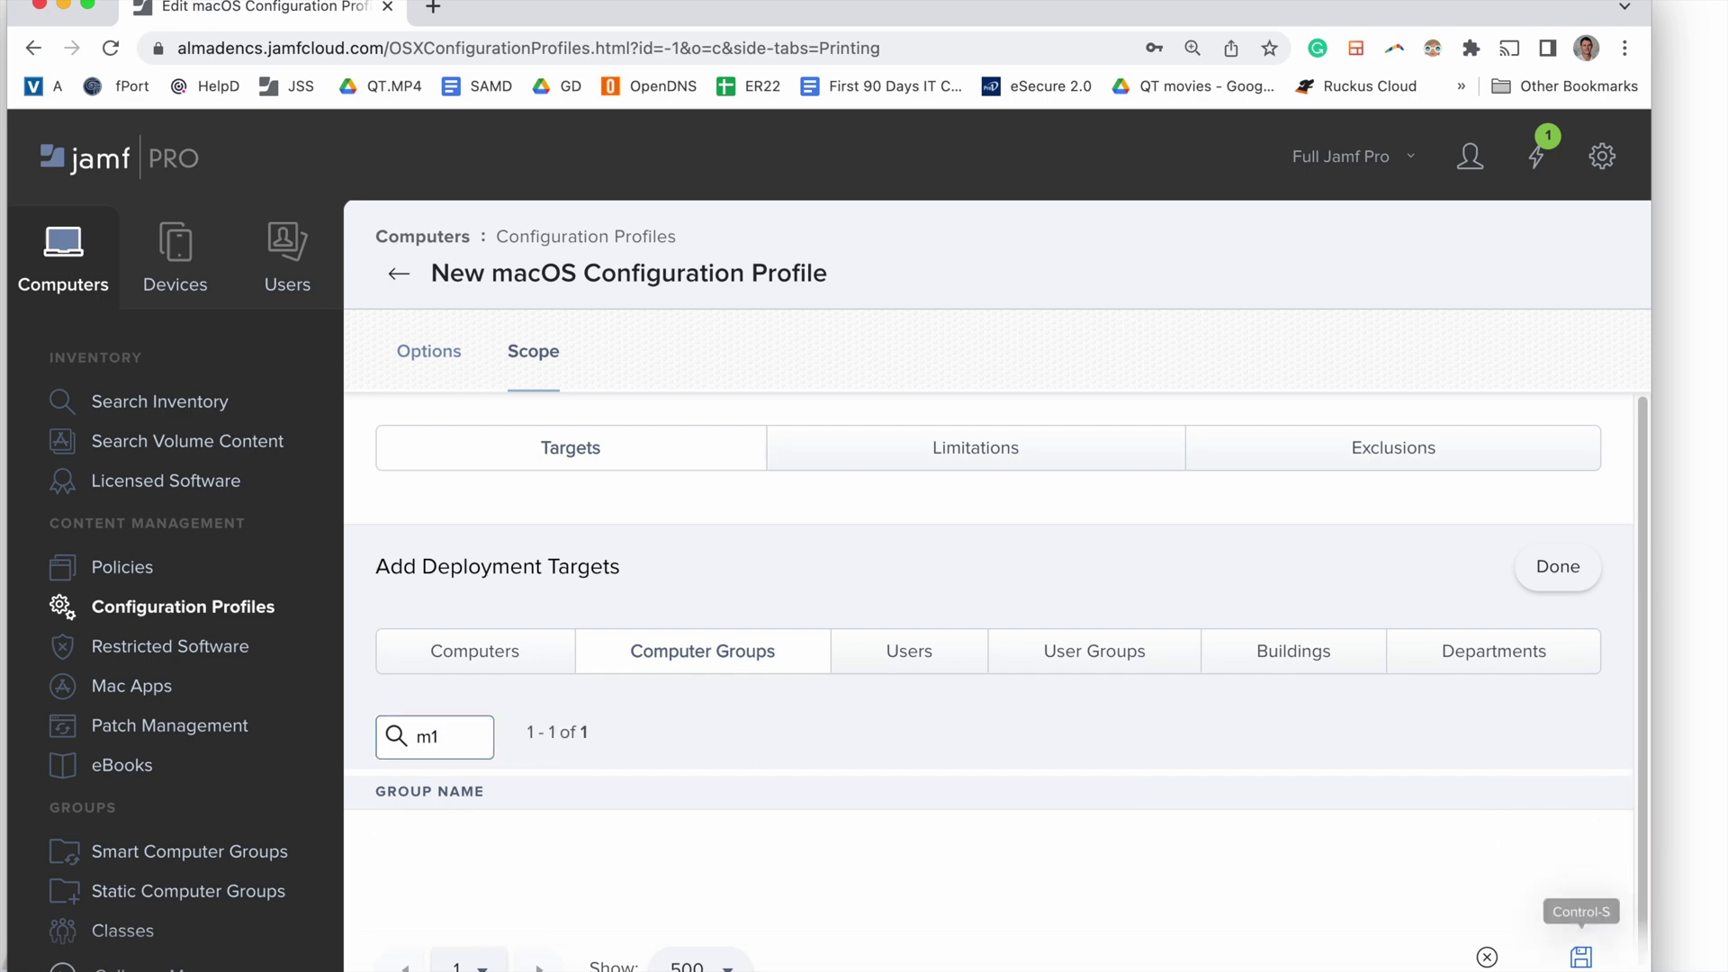
left_click(1581, 956)
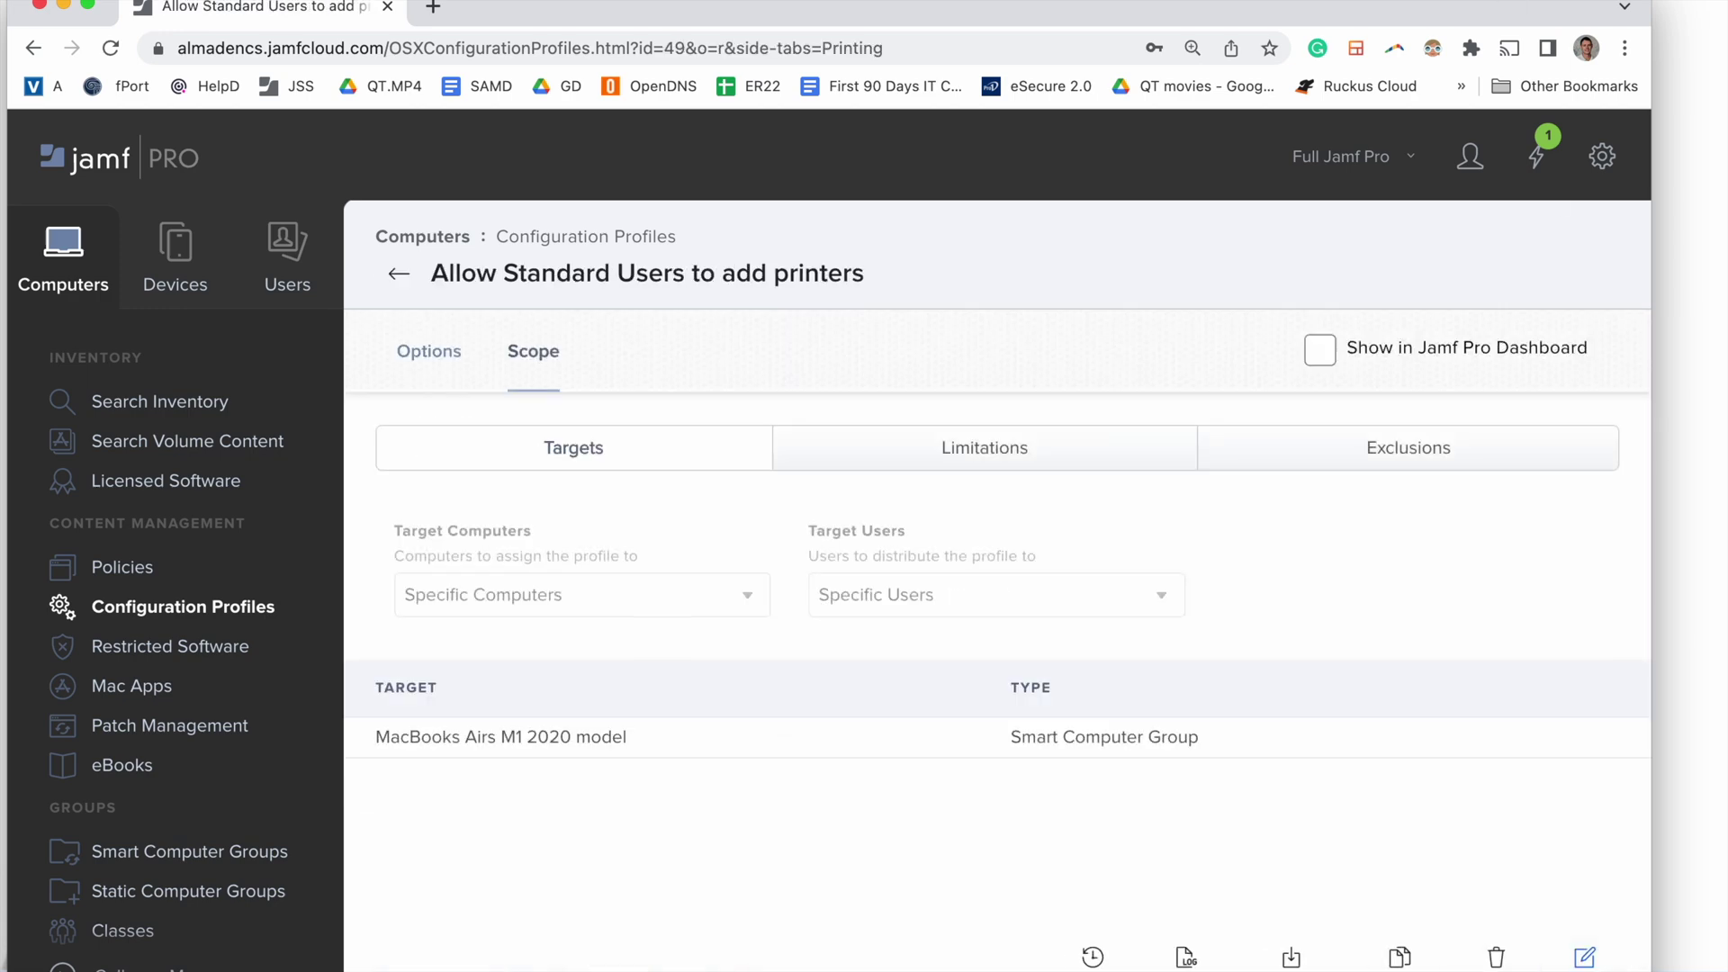
In Sublime Text, delete the # at the start of line 10 so it reads !/bin/bash.
key("super+Tab")
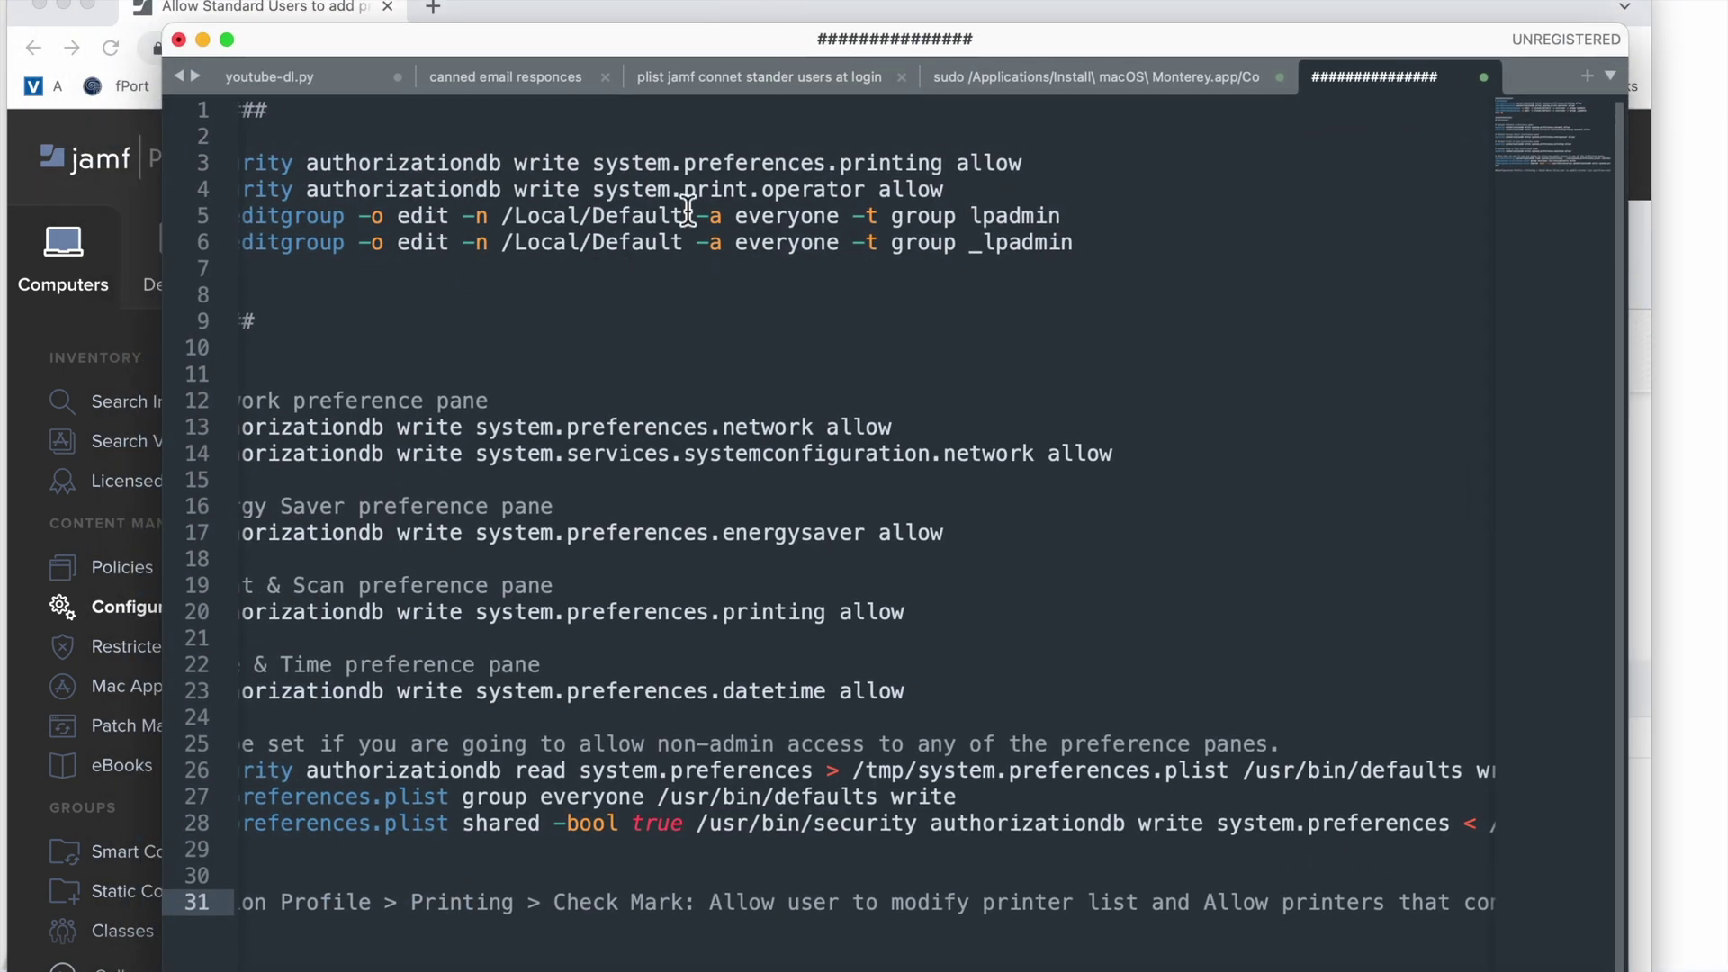
scroll(571, 397, "left", 3)
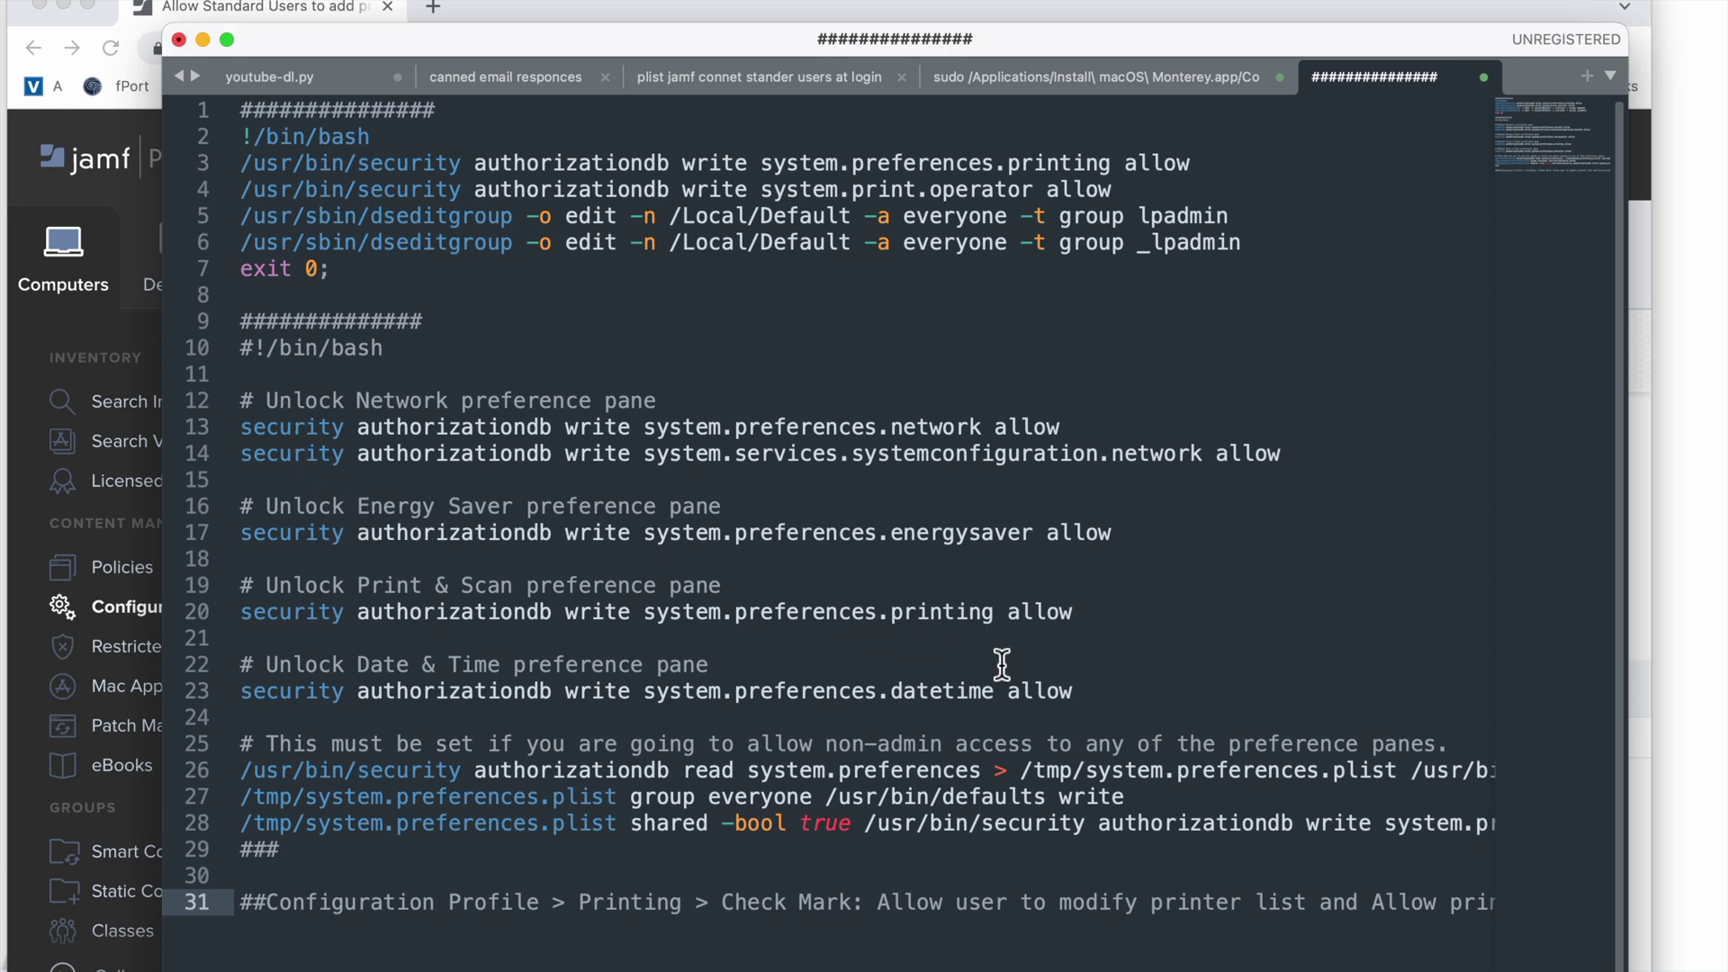
left_click(241, 349)
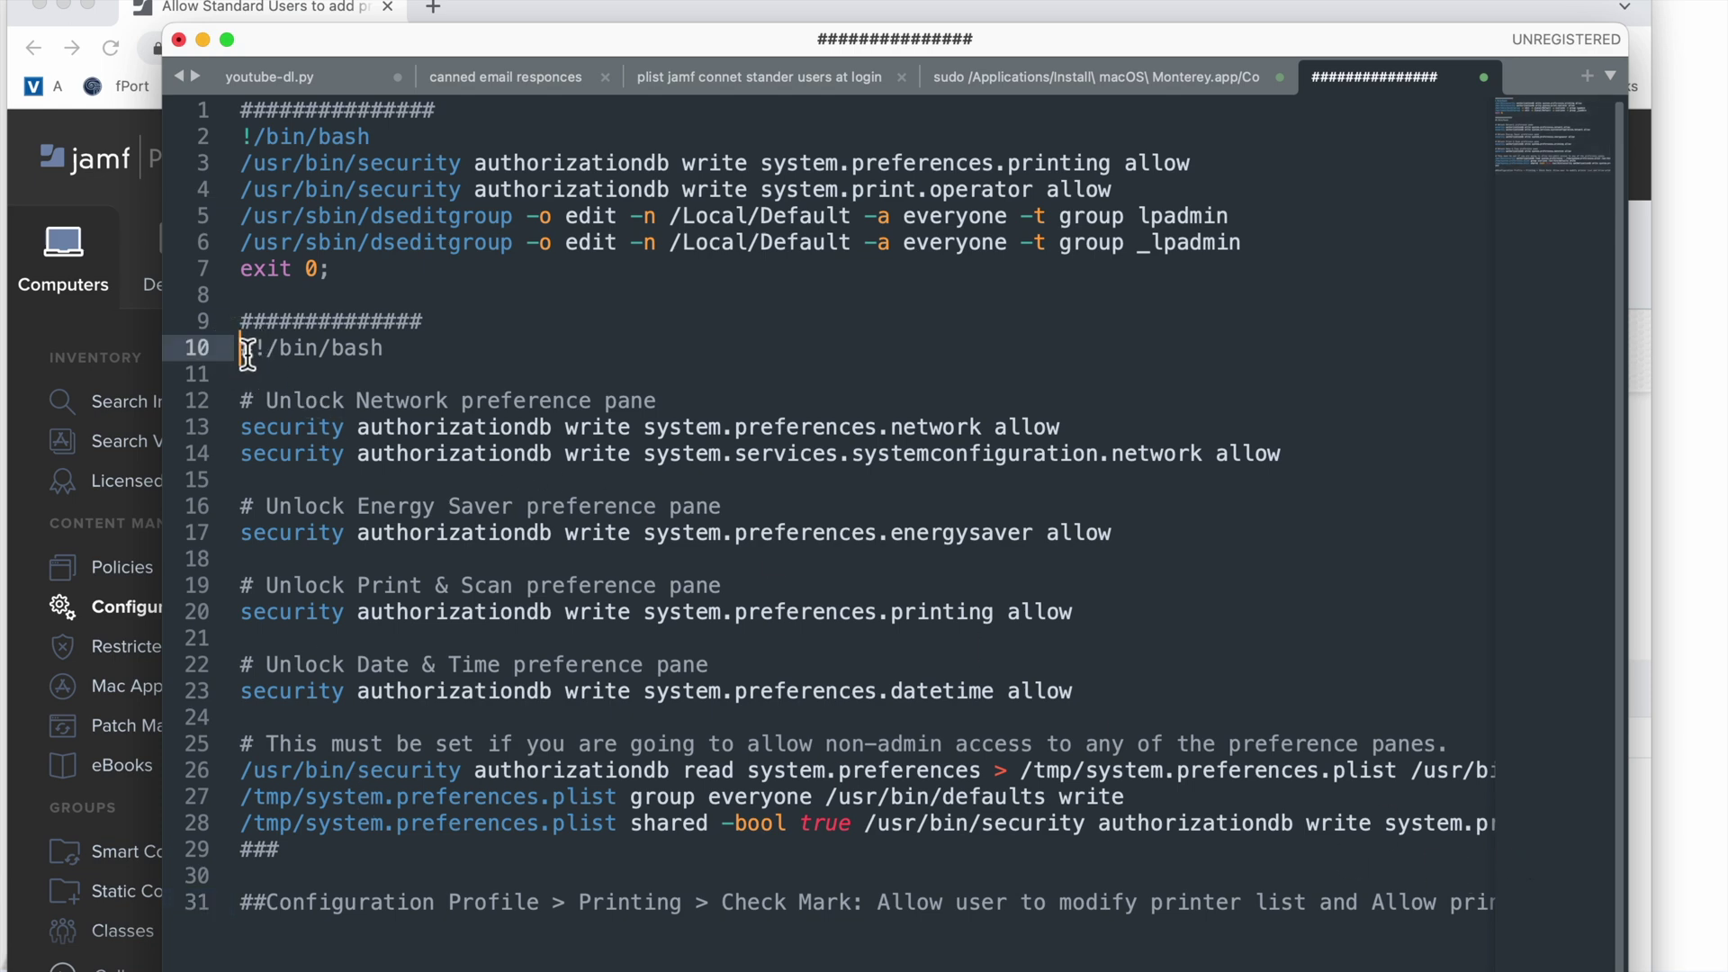
left_click_drag(241, 351, 1141, 824)
scroll(1146, 818, "right", 3)
scroll(1158, 817, "left", 3)
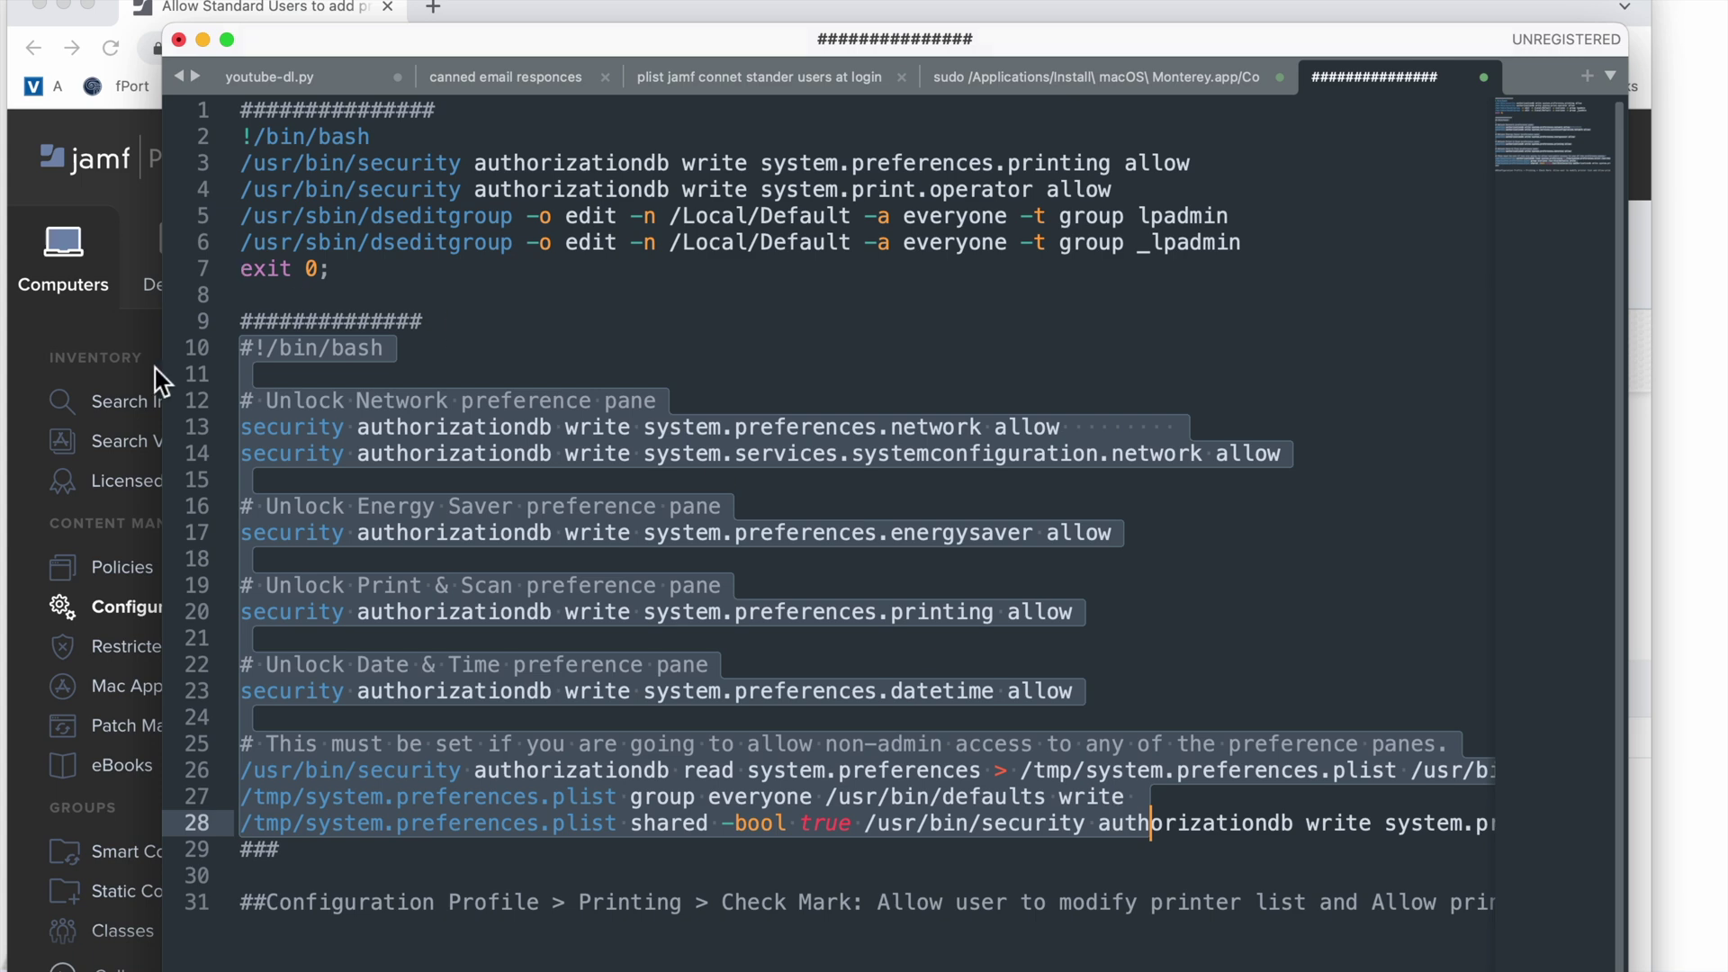
left_click(260, 375)
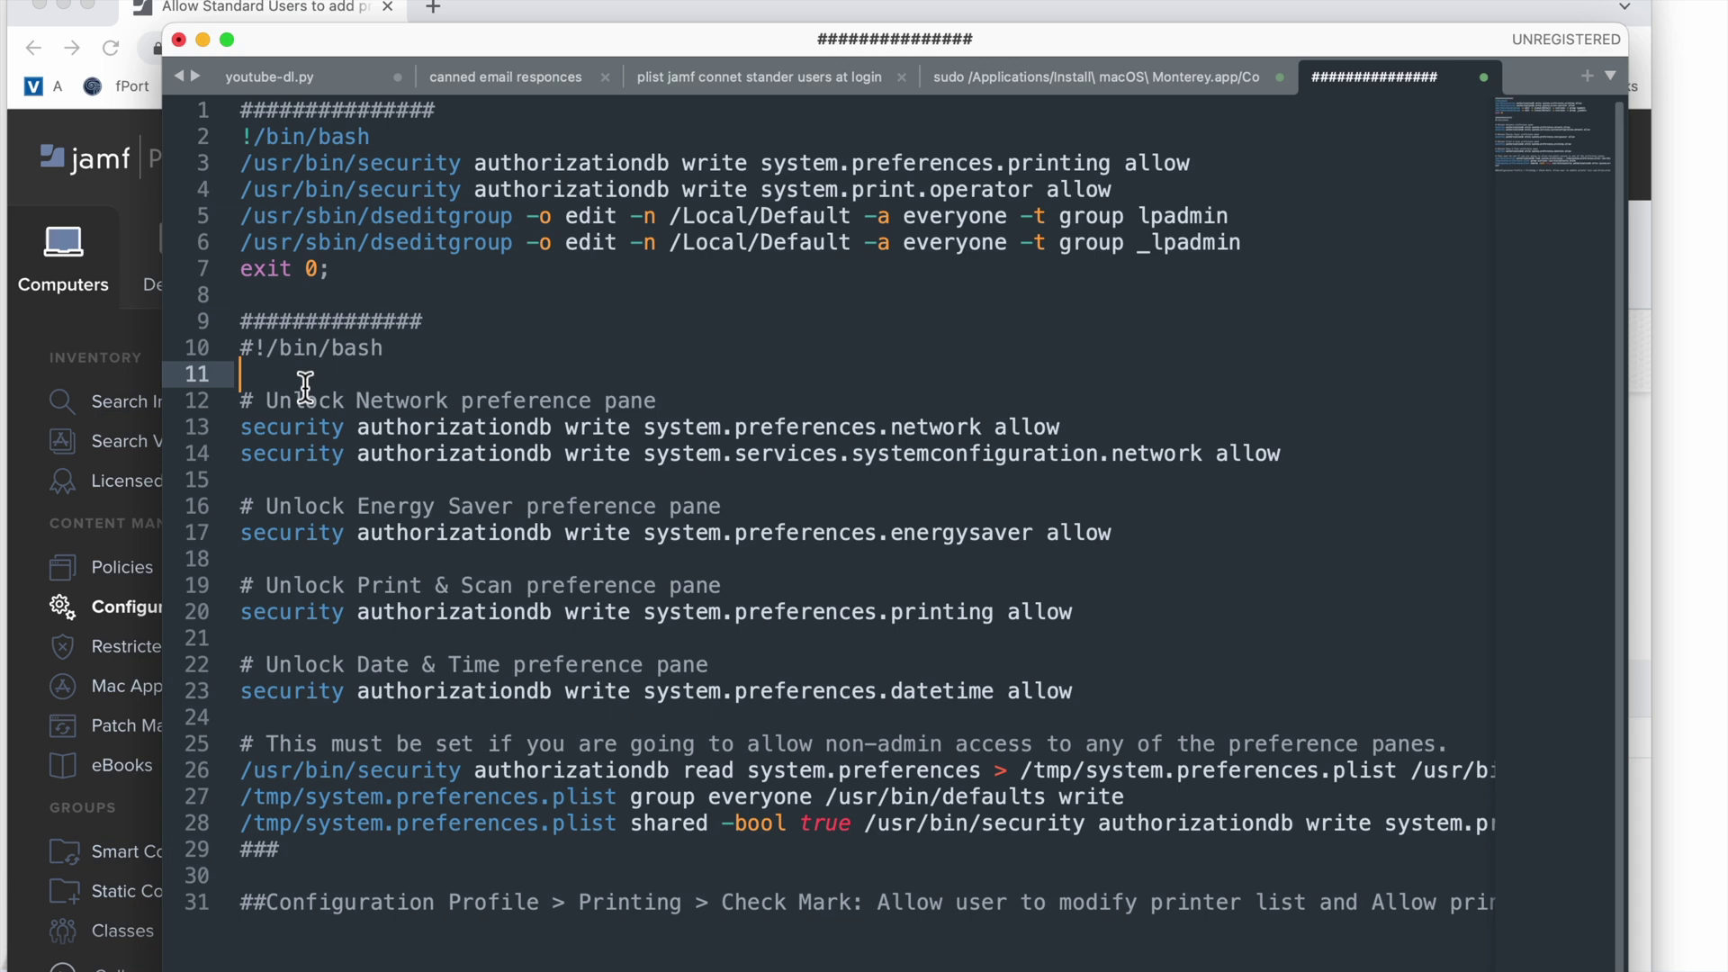
key("Up")
key("Right")
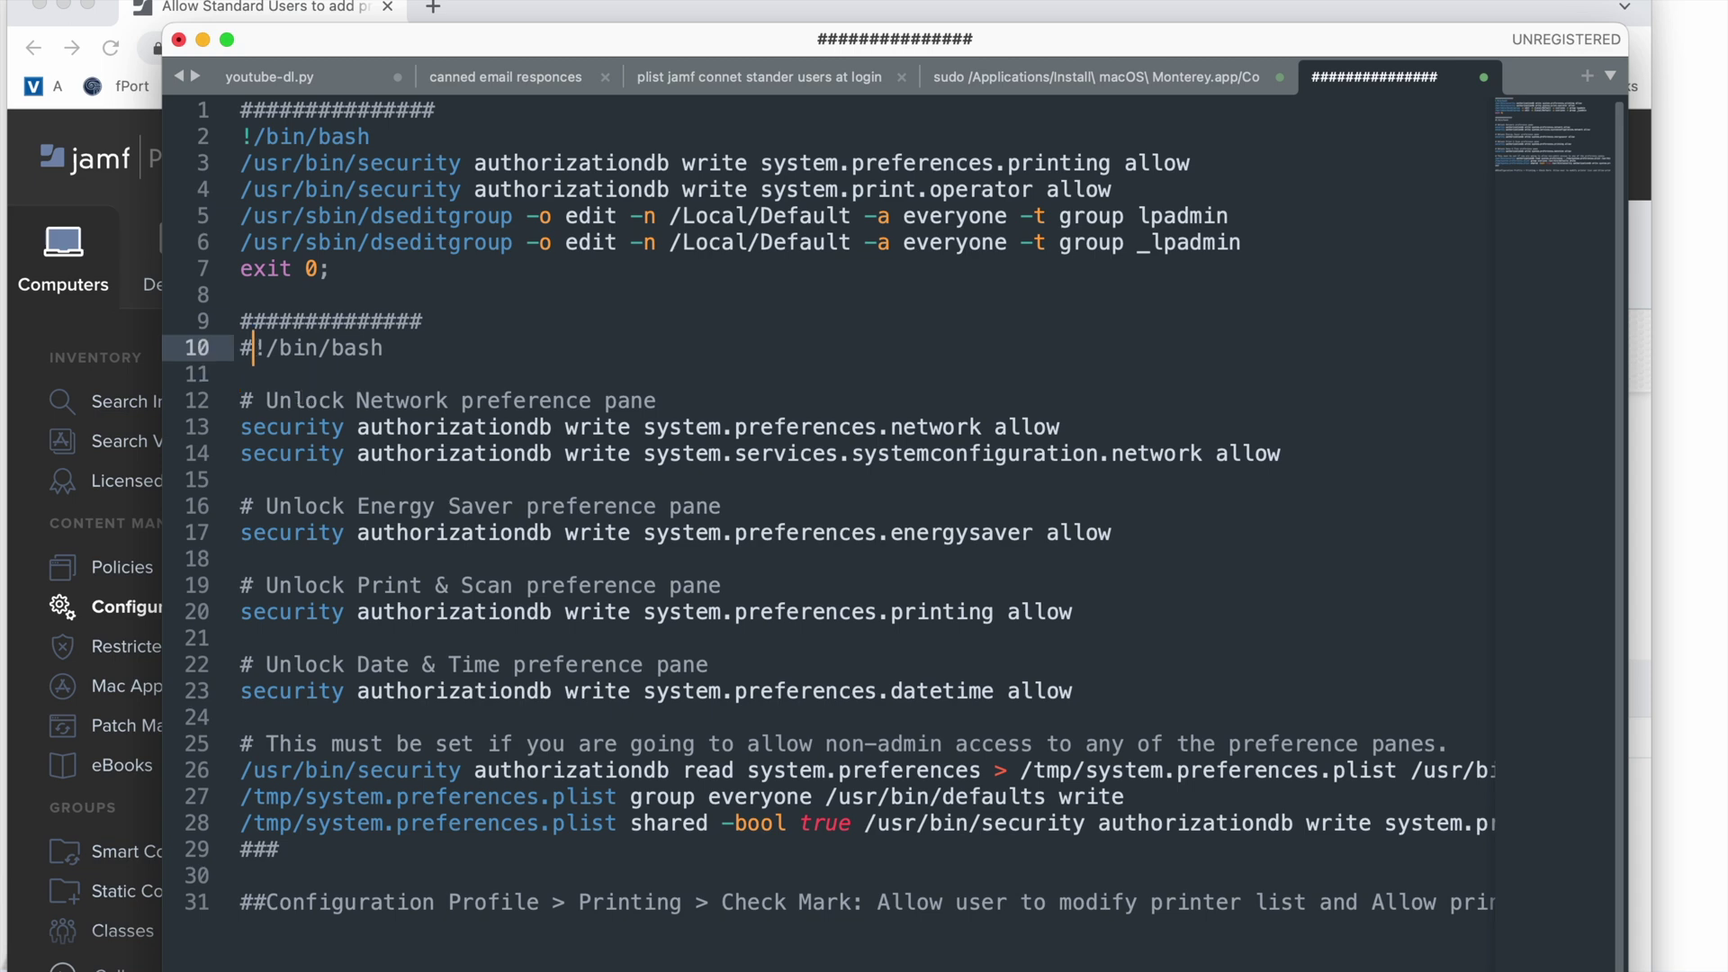
key("BackSpace")
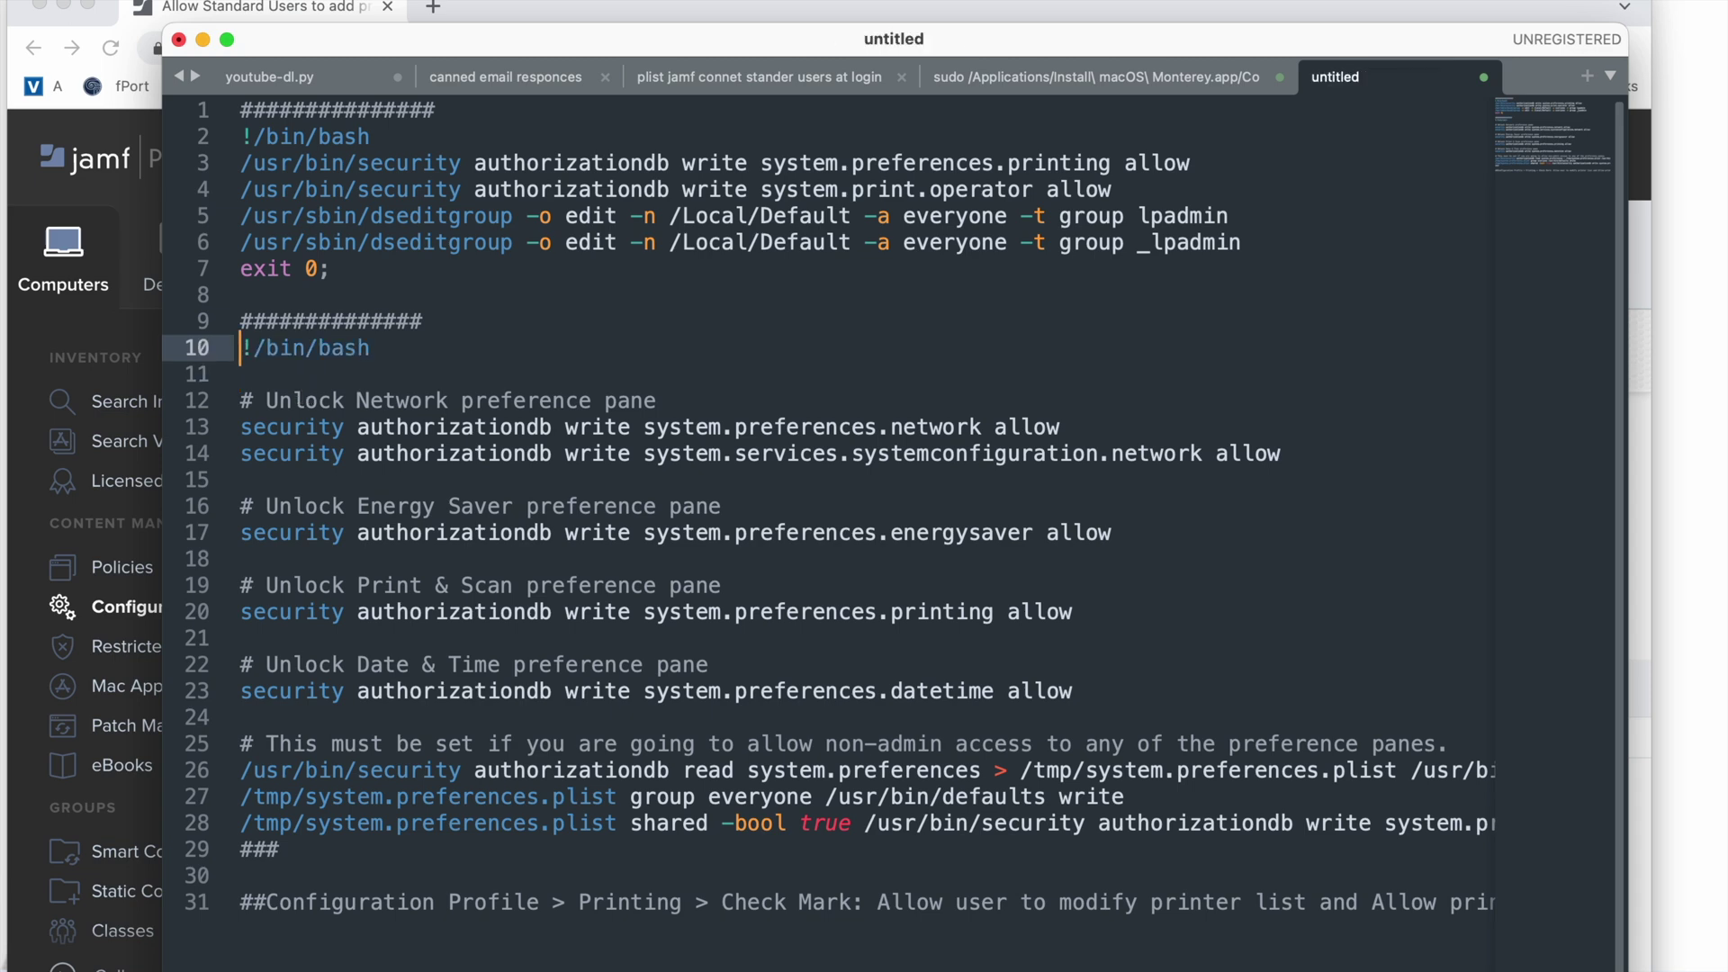
left_click(246, 354)
left_click_drag(245, 354, 531, 796)
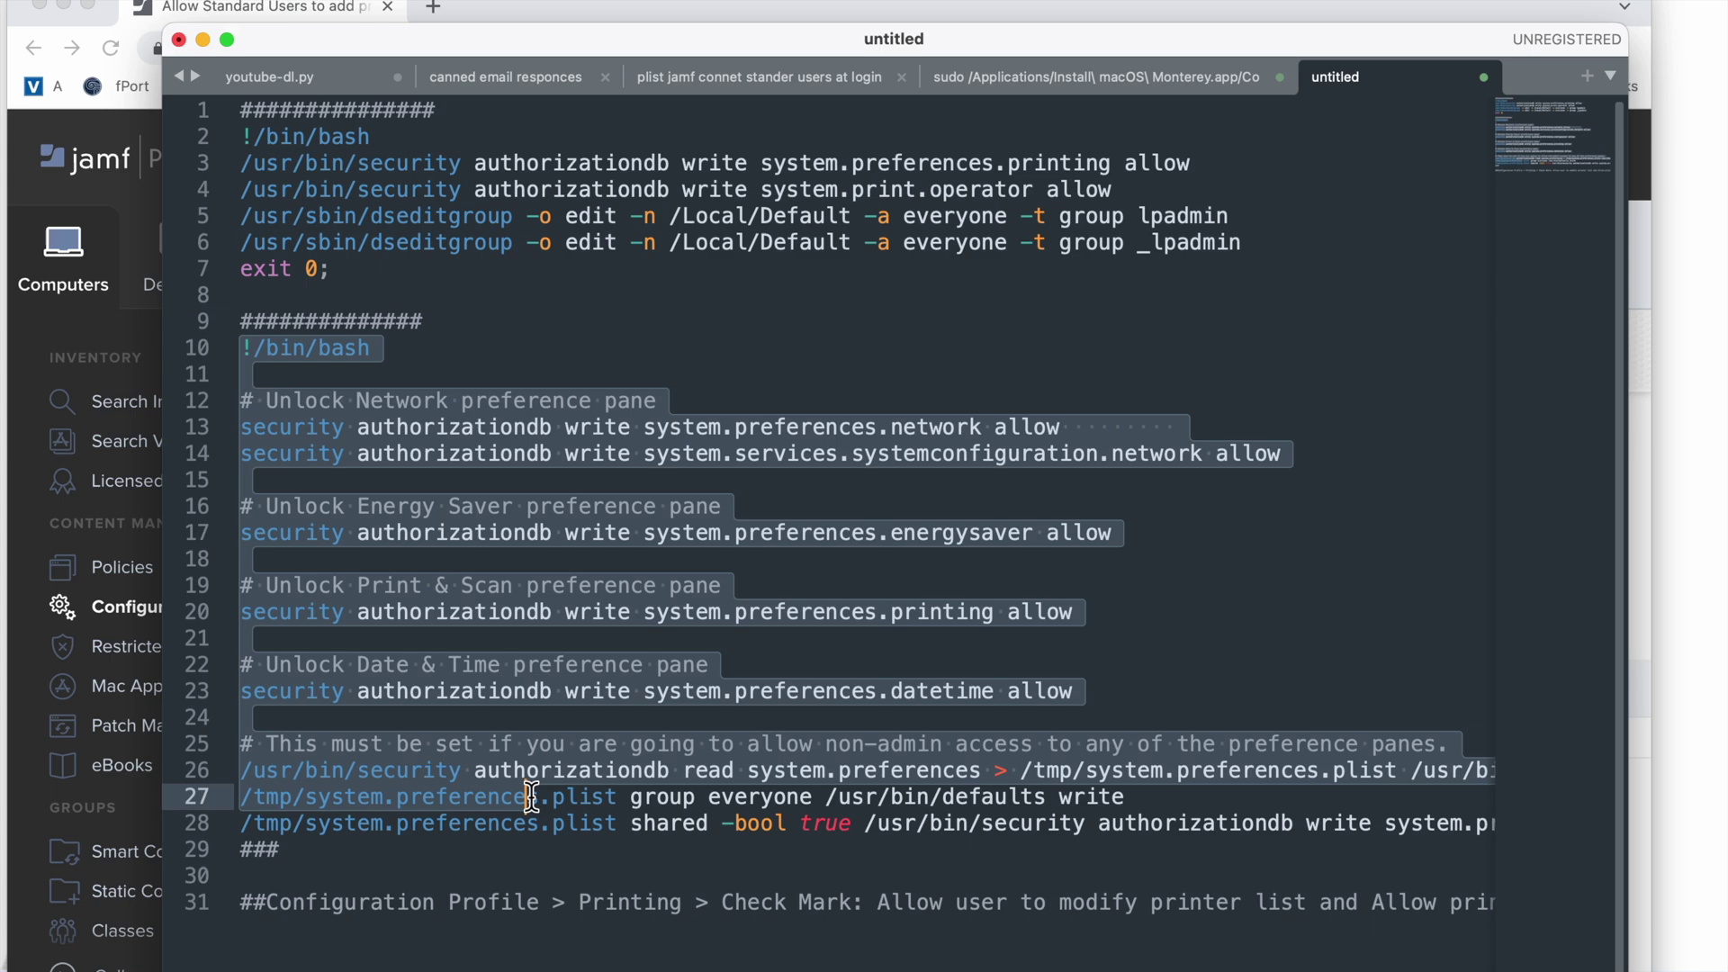
left_click_drag(531, 797, 551, 823)
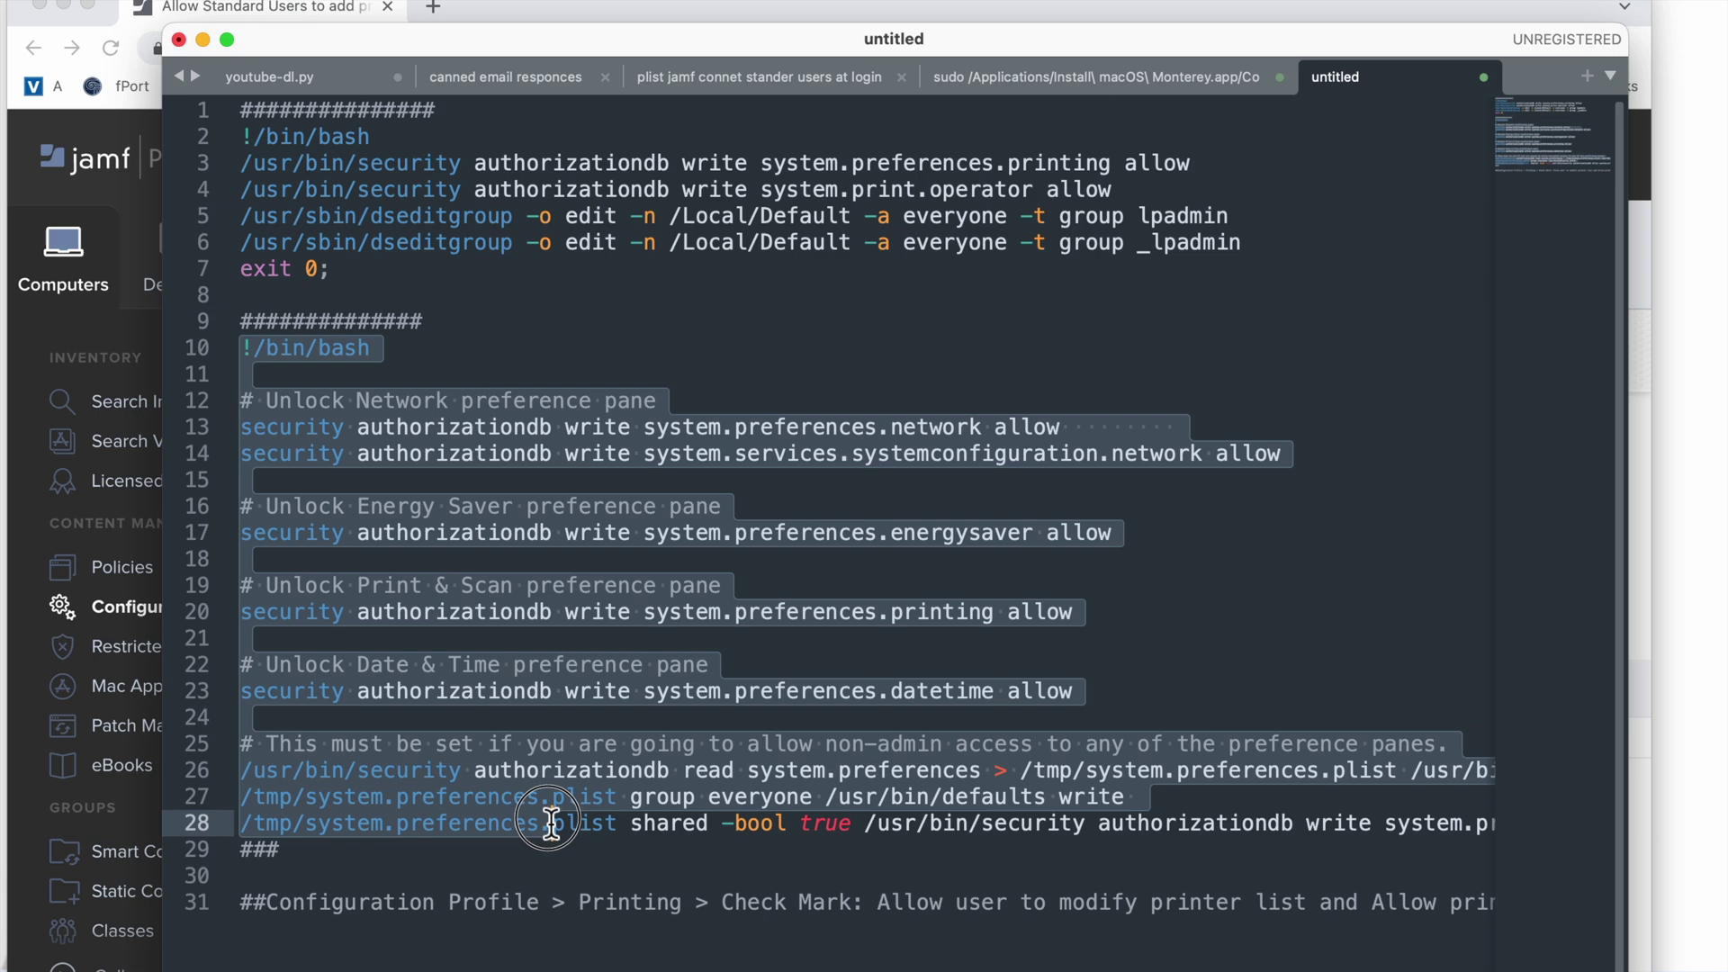
left_click_drag(551, 823, 551, 823)
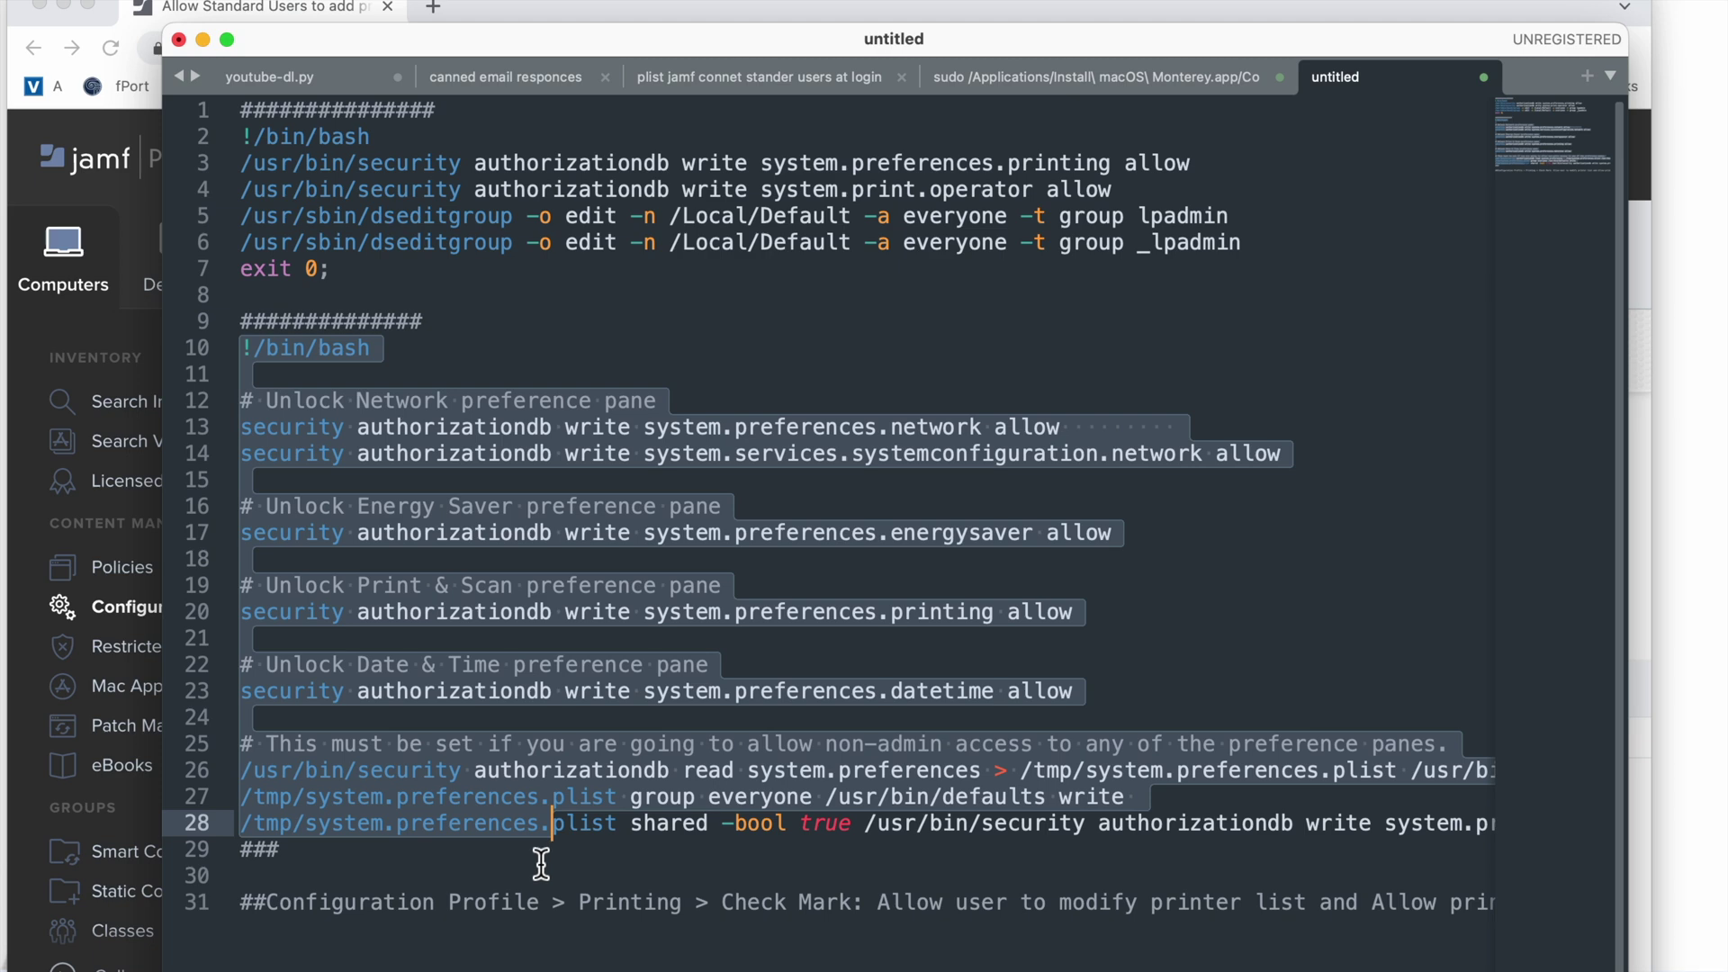
left_click(537, 857)
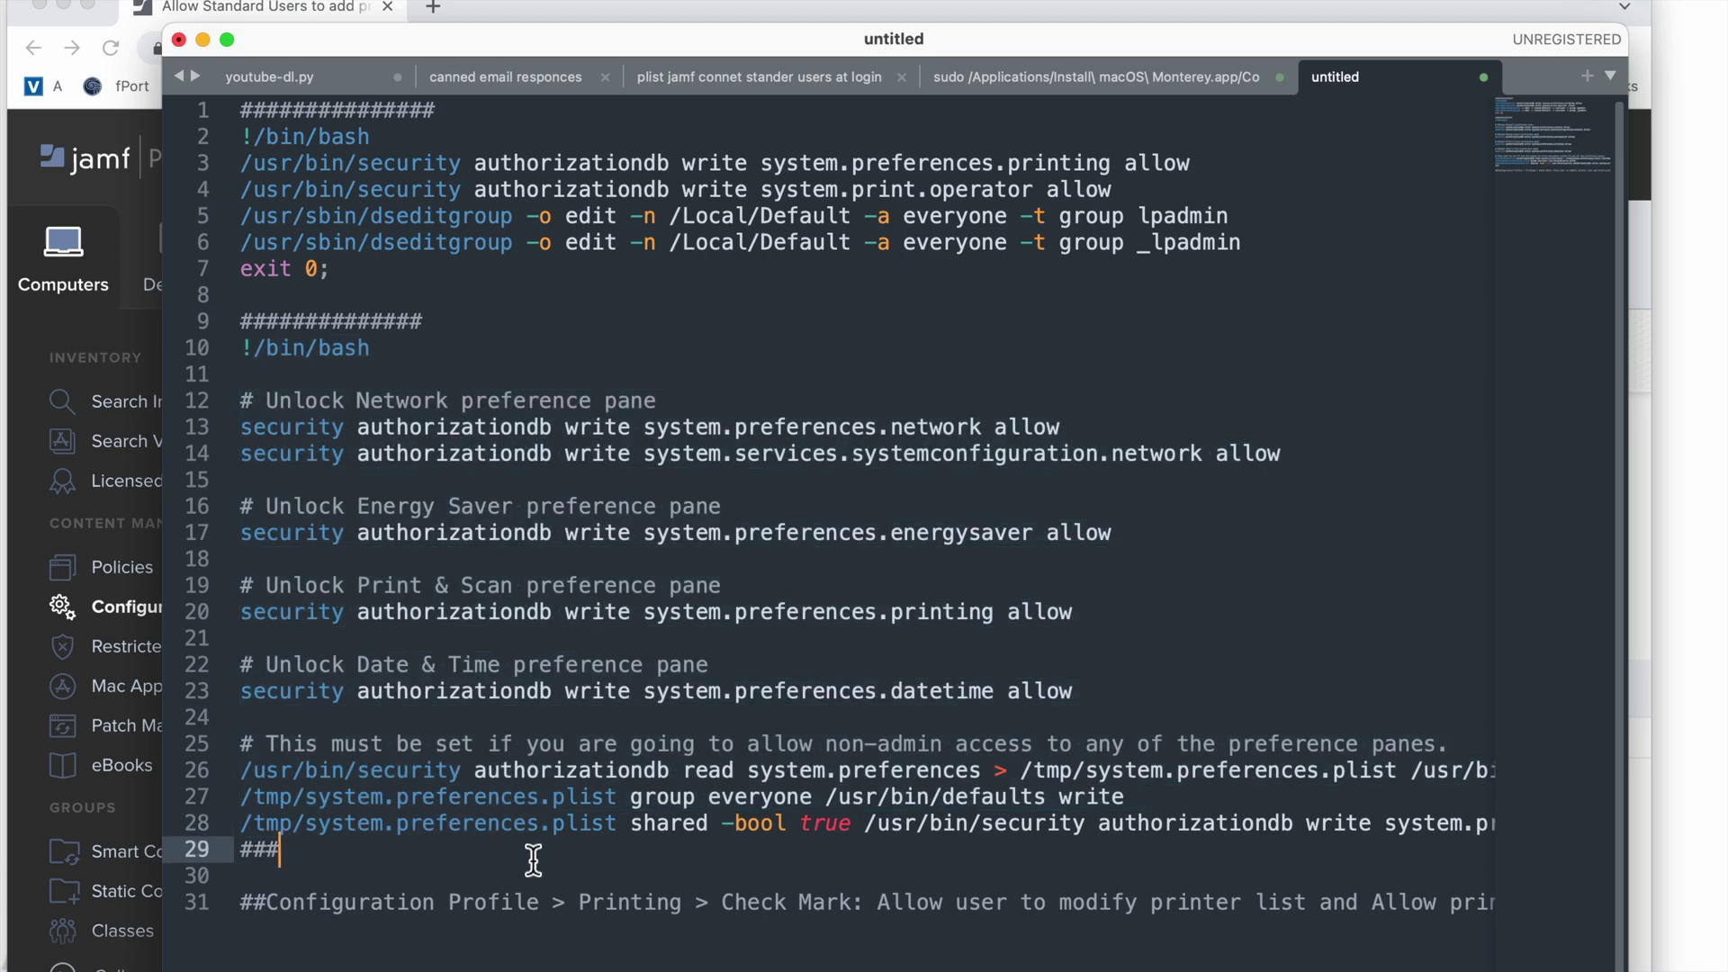
scroll(519, 859, "right", 5)
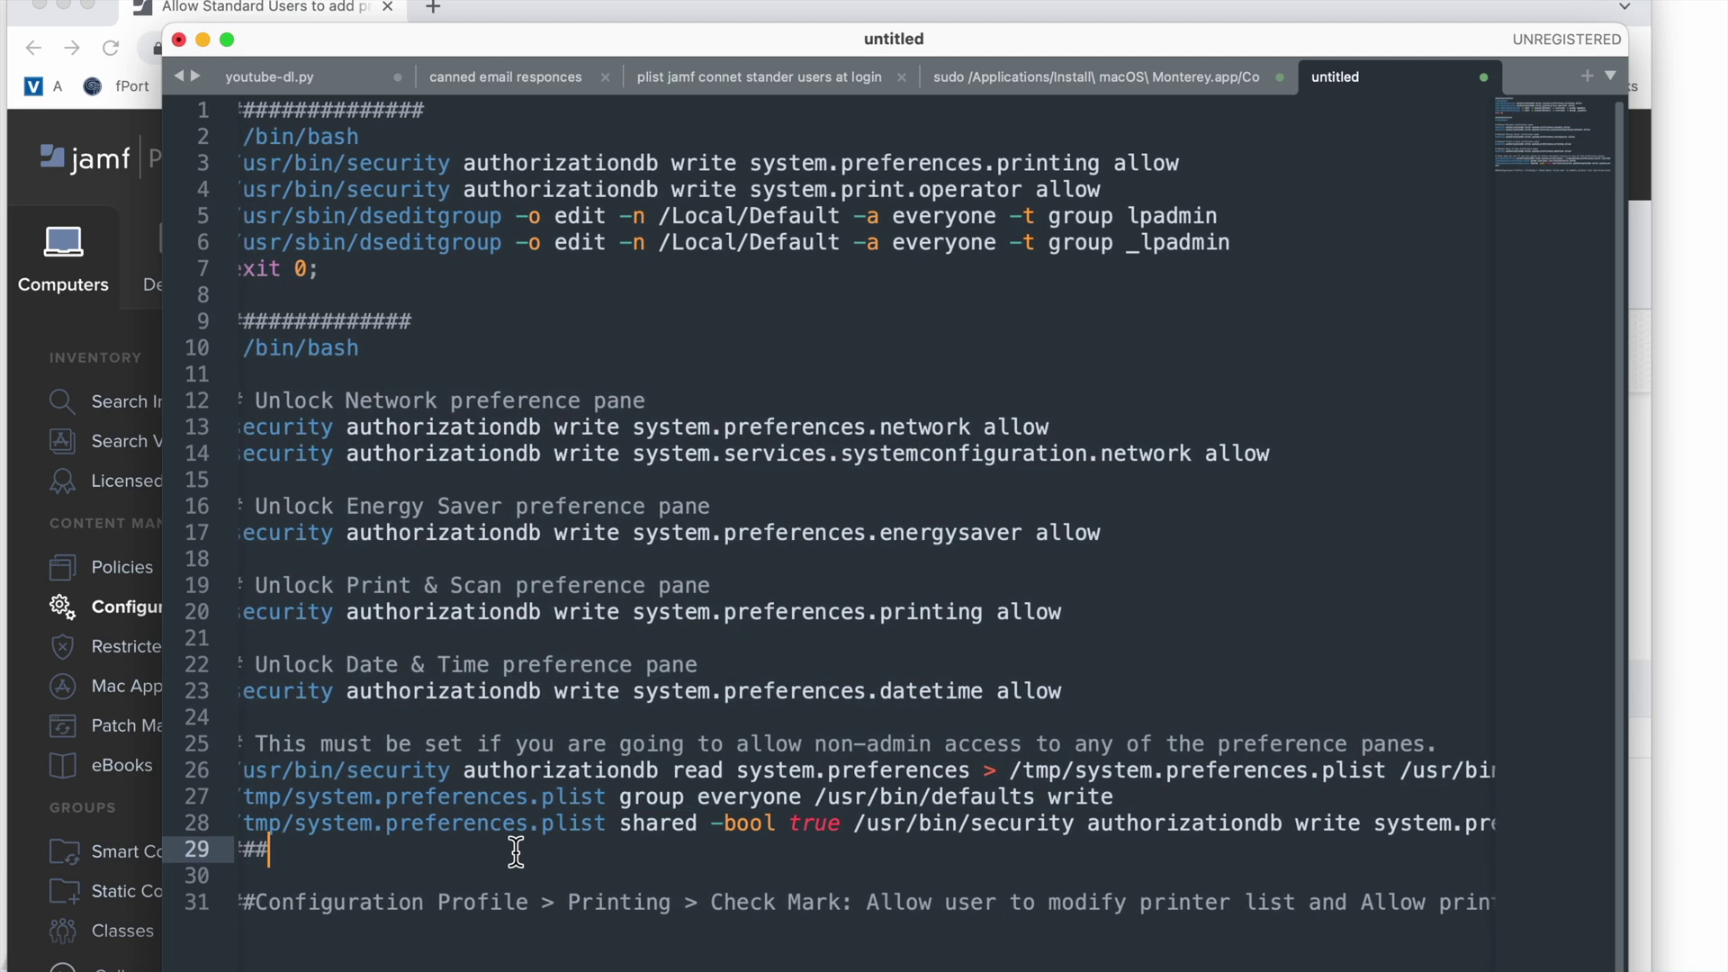
scroll(515, 852, "right", 5)
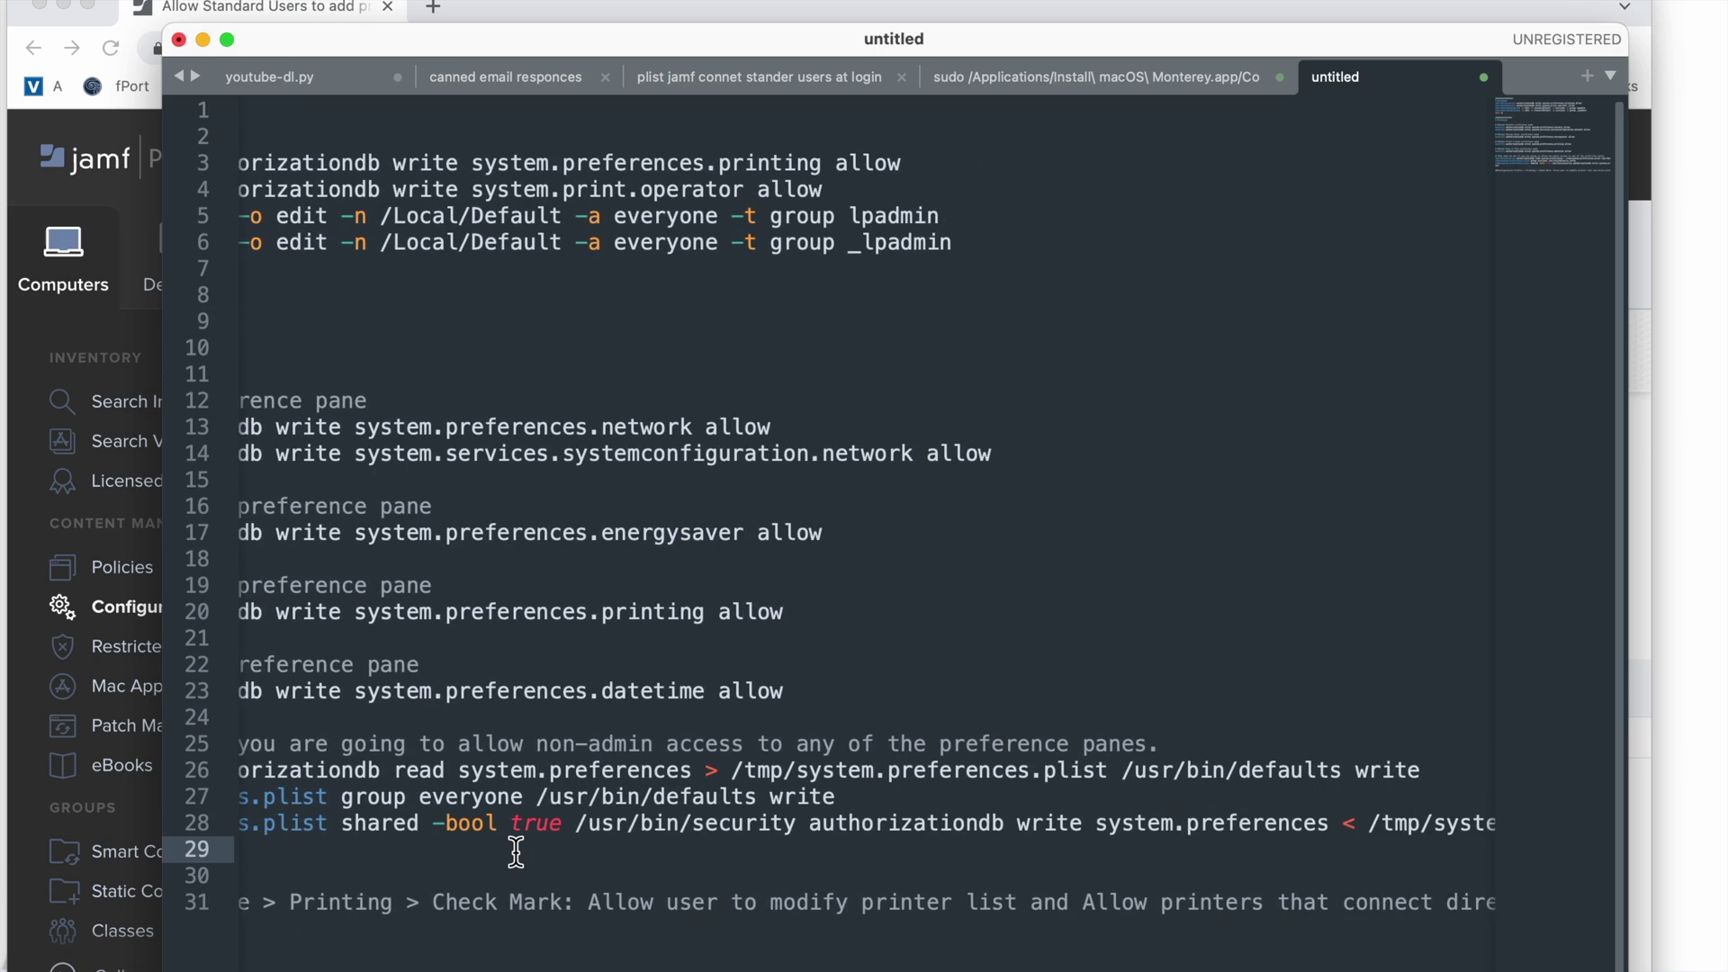
scroll(516, 852, "left", 6)
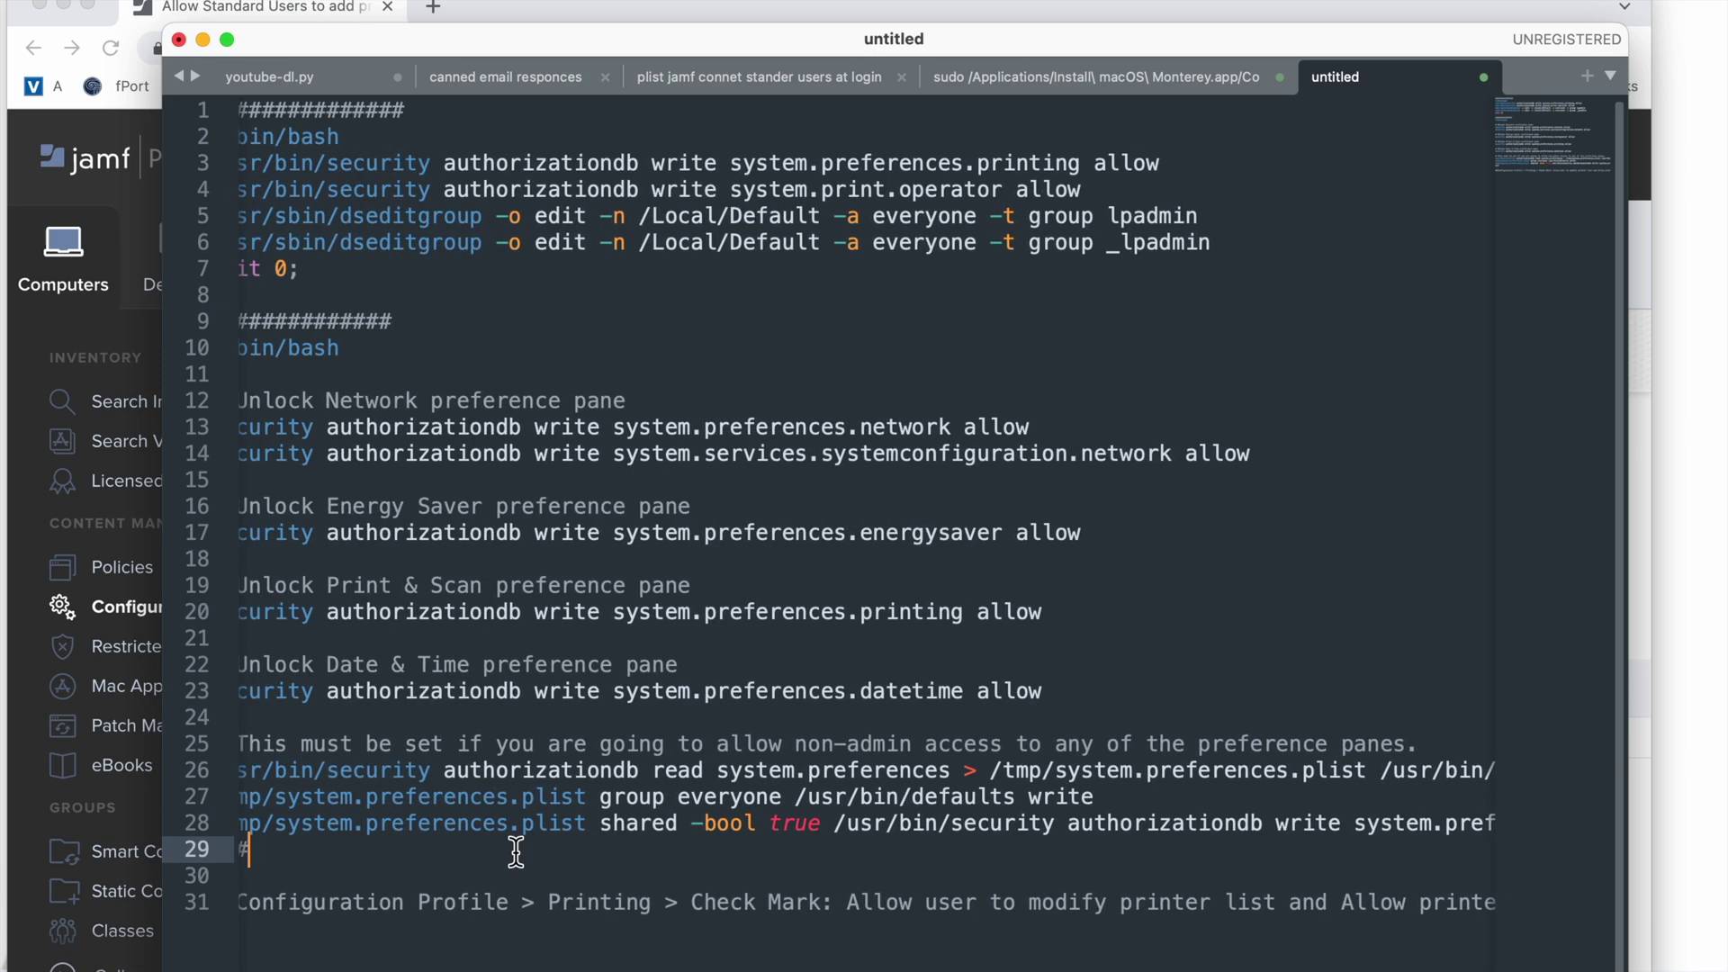
scroll(516, 852, "left", 1)
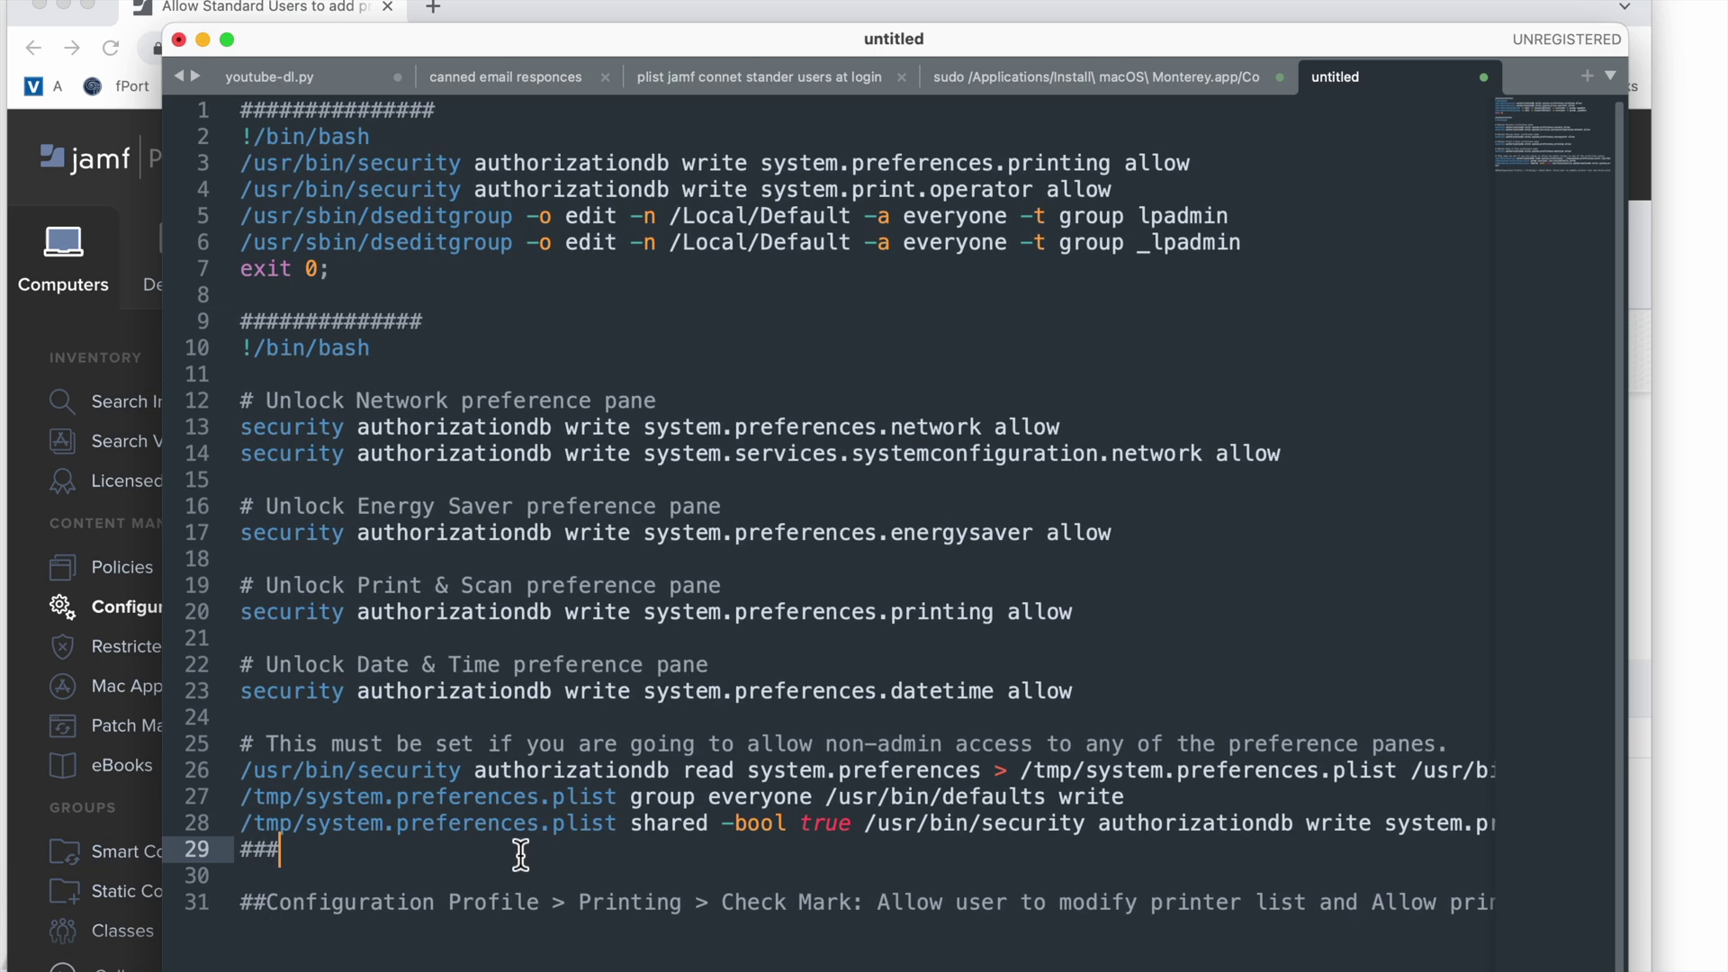
scroll(518, 851, "right", 20)
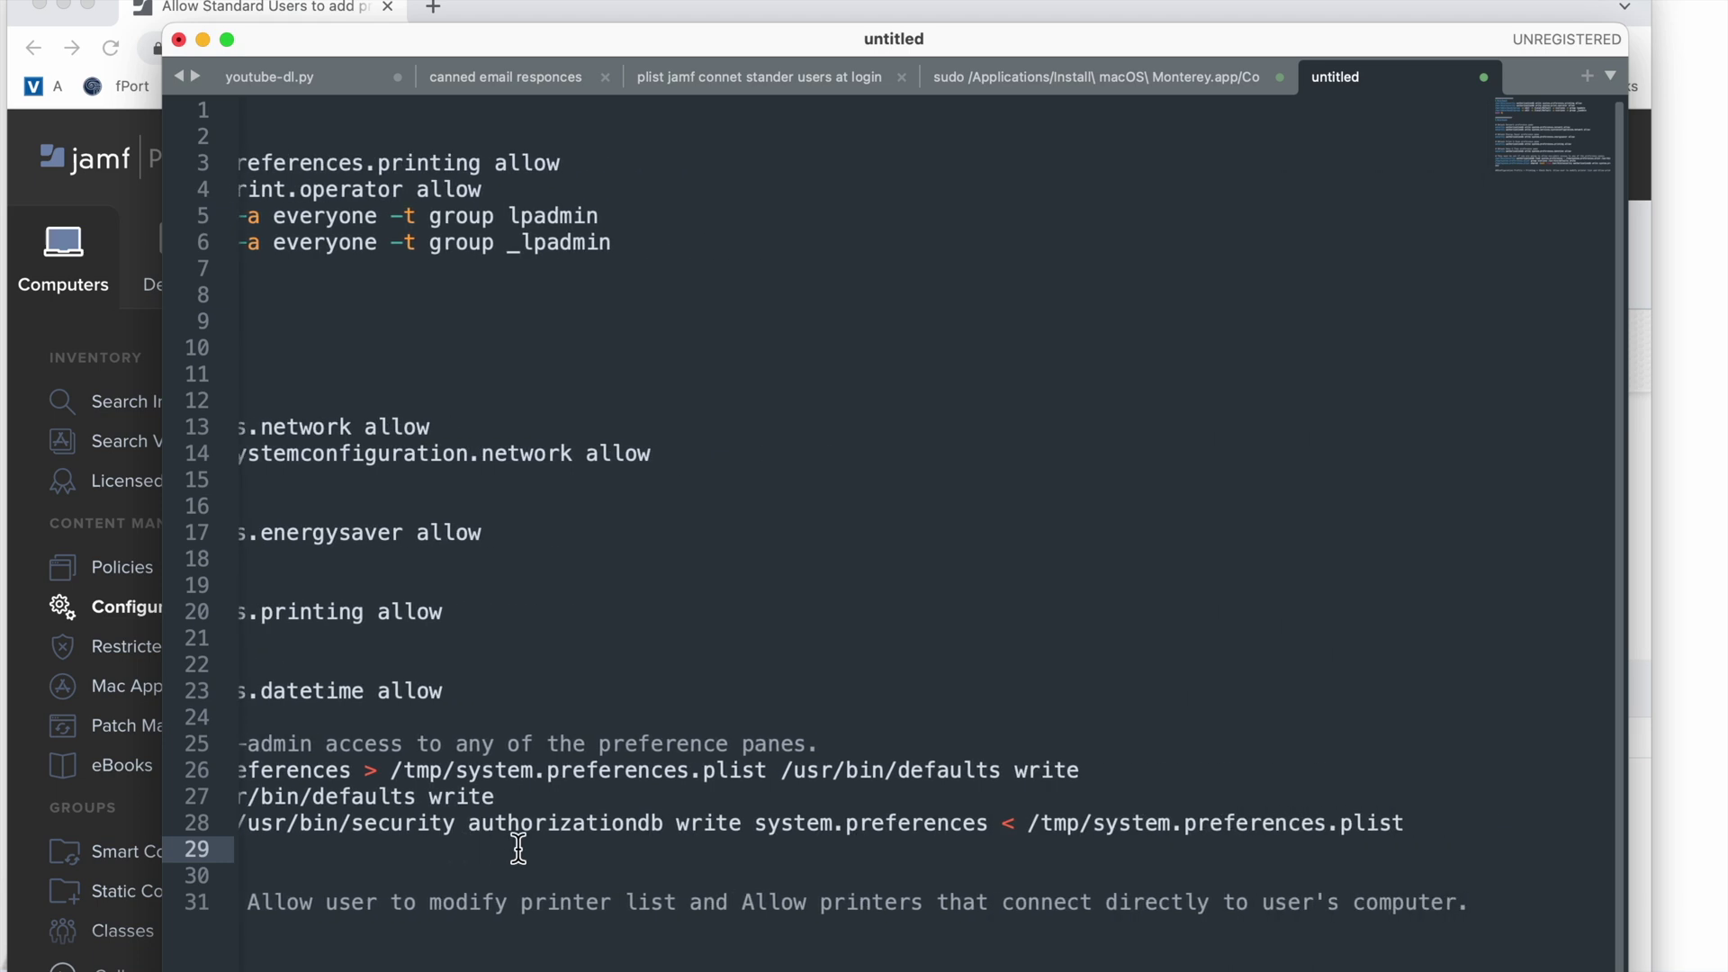
scroll(517, 851, "left", 15)
scroll(519, 849, "left", 5)
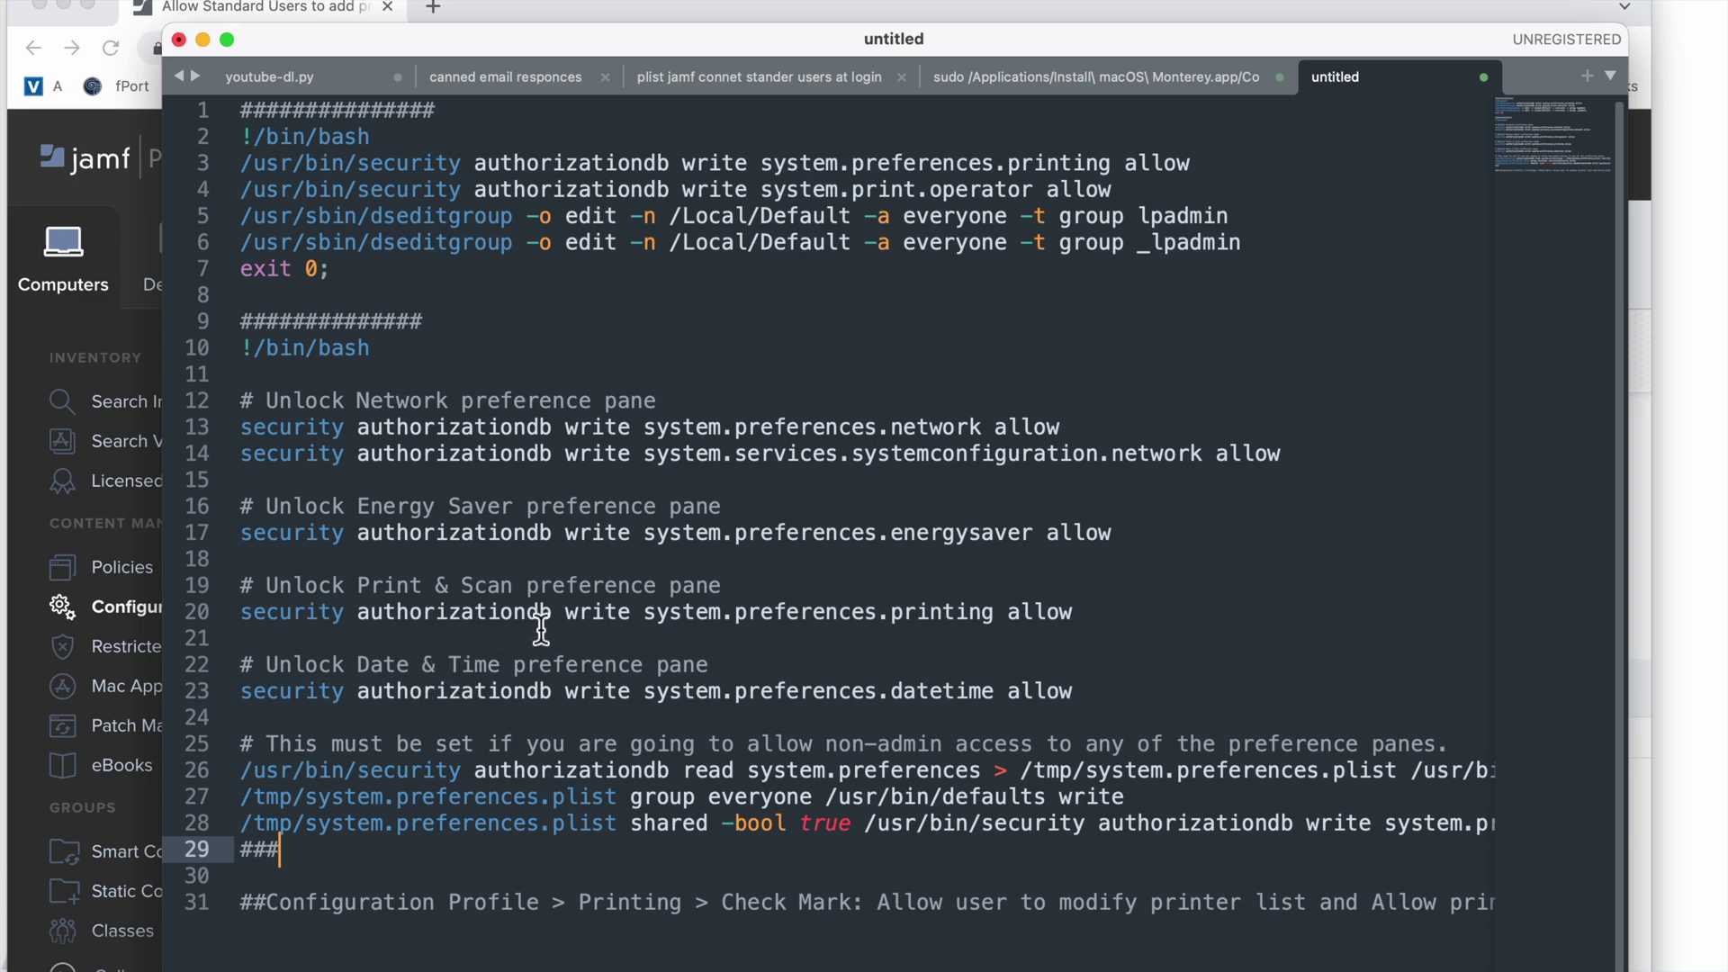
scroll(541, 630, "right", 5)
scroll(540, 635, "left", 5)
left_click_drag(241, 136, 332, 269)
right_click(349, 265)
Copy the six-line printer script and start a new script under Settings > Computer Management > Scripts.
left_click(378, 358)
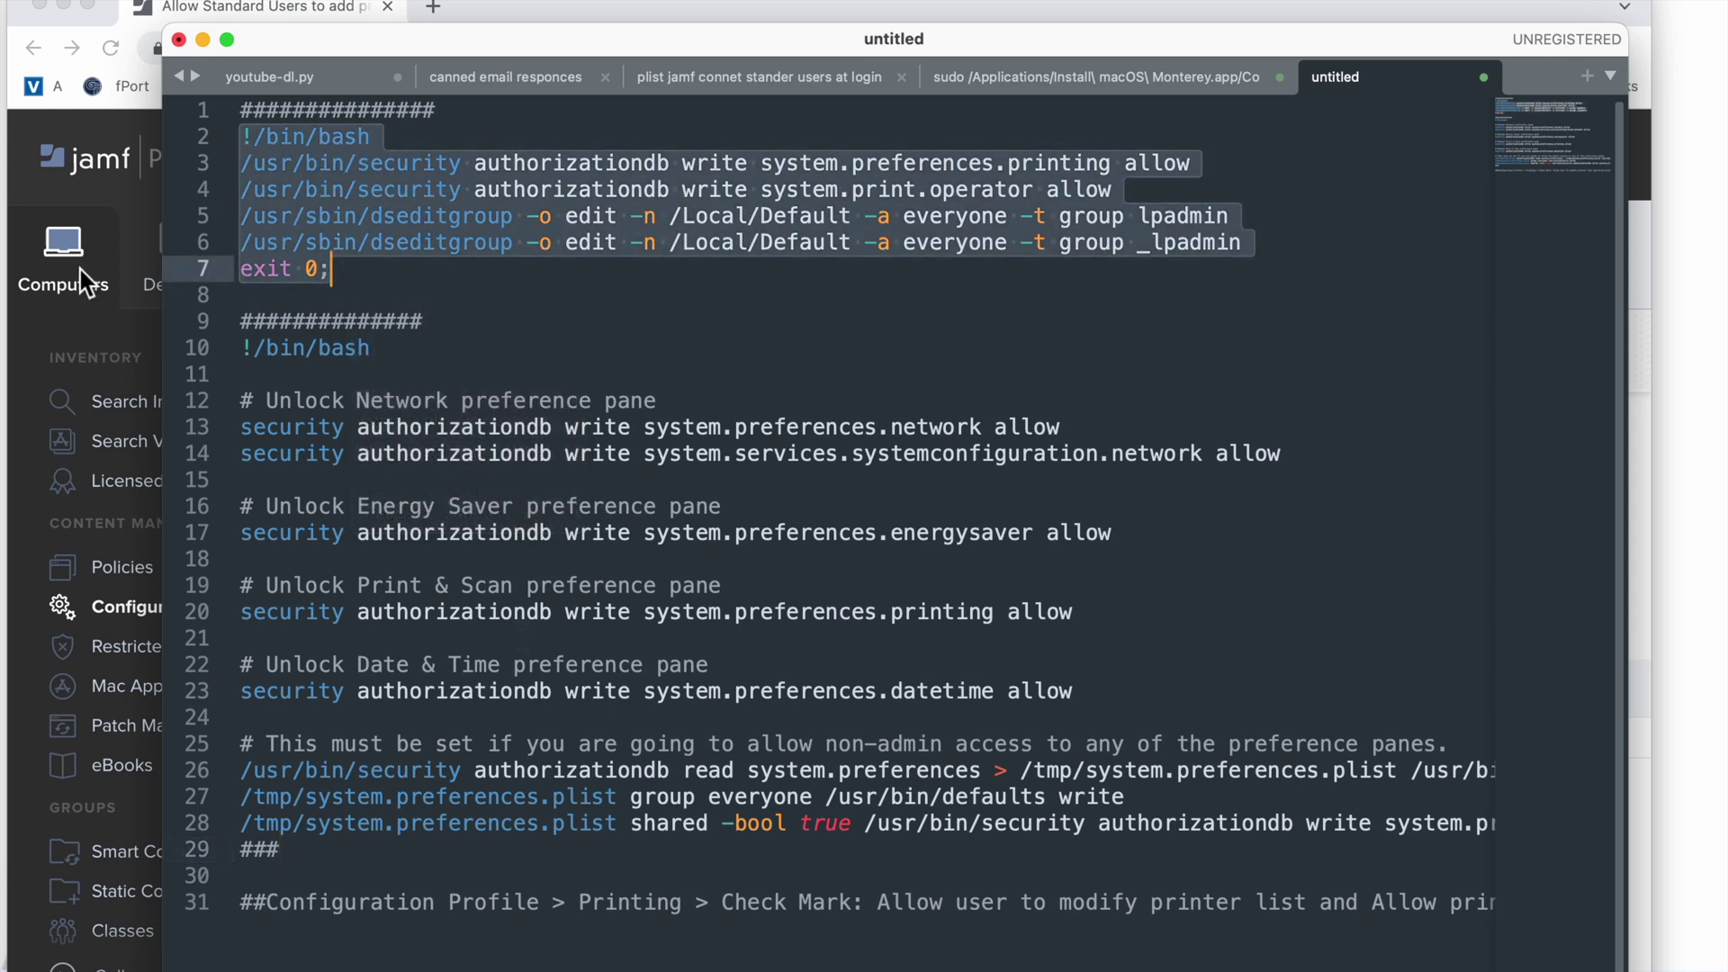
left_click(93, 186)
left_click(1602, 158)
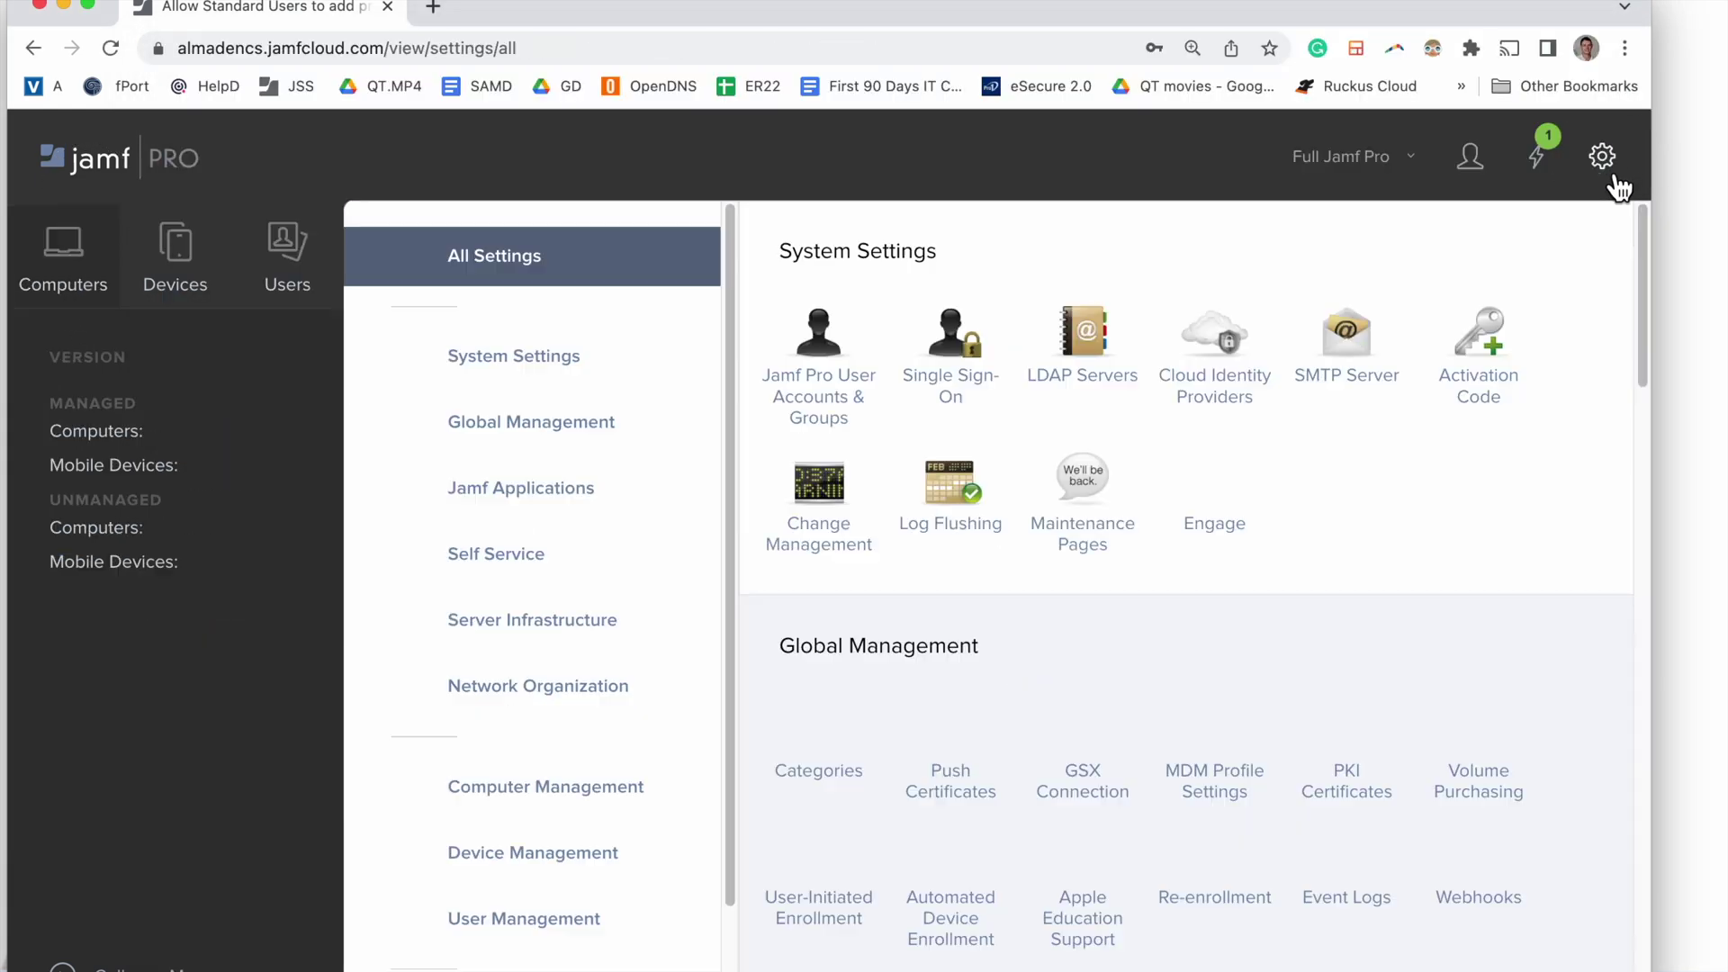
left_click(576, 788)
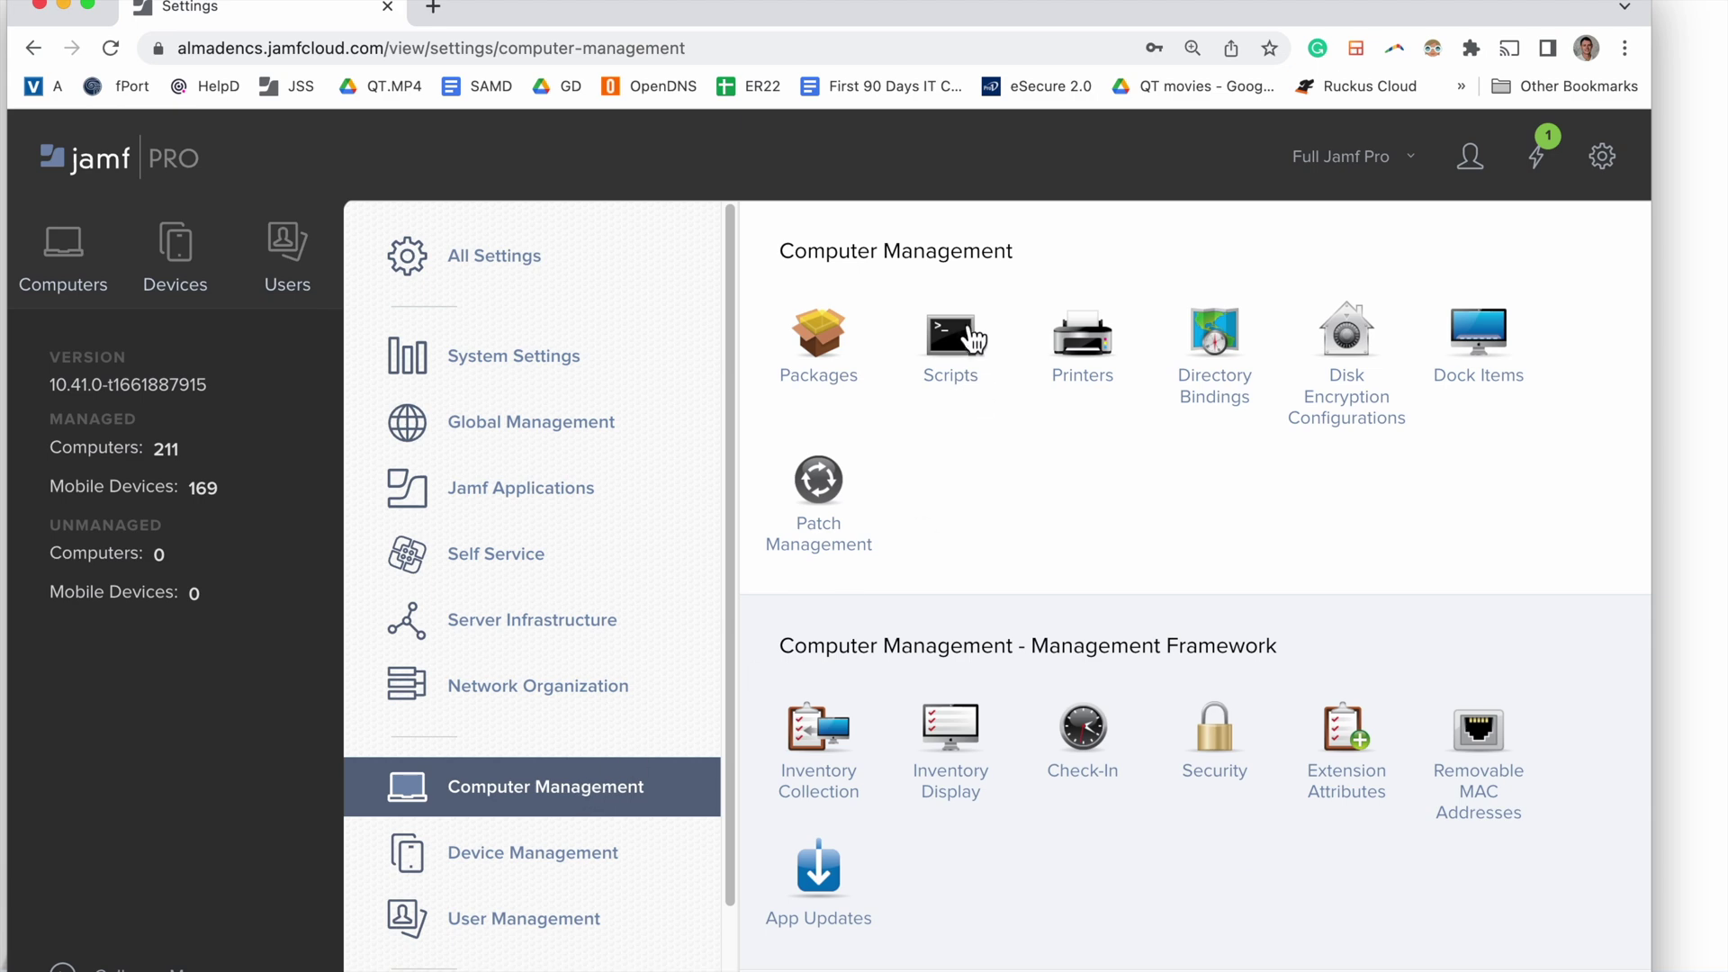
left_click(959, 337)
left_click(1580, 257)
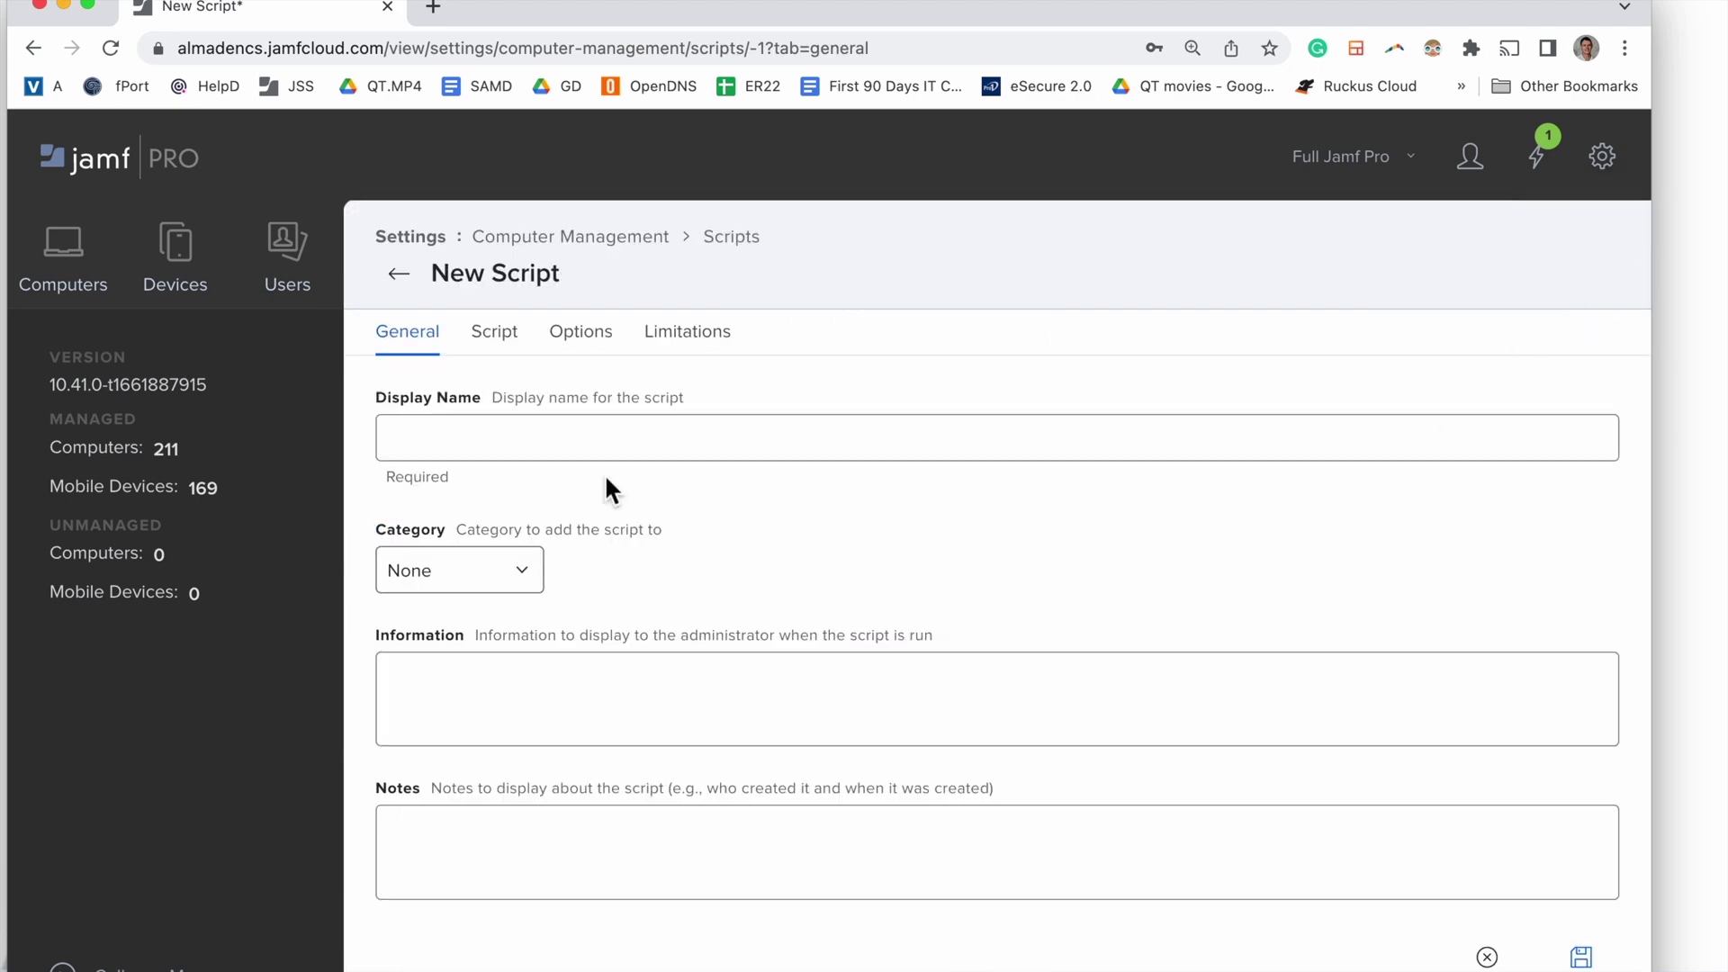
left_click(555, 723)
Paste the copied six-line printing block into the new script's Shell/Bash editor.
left_click(569, 443)
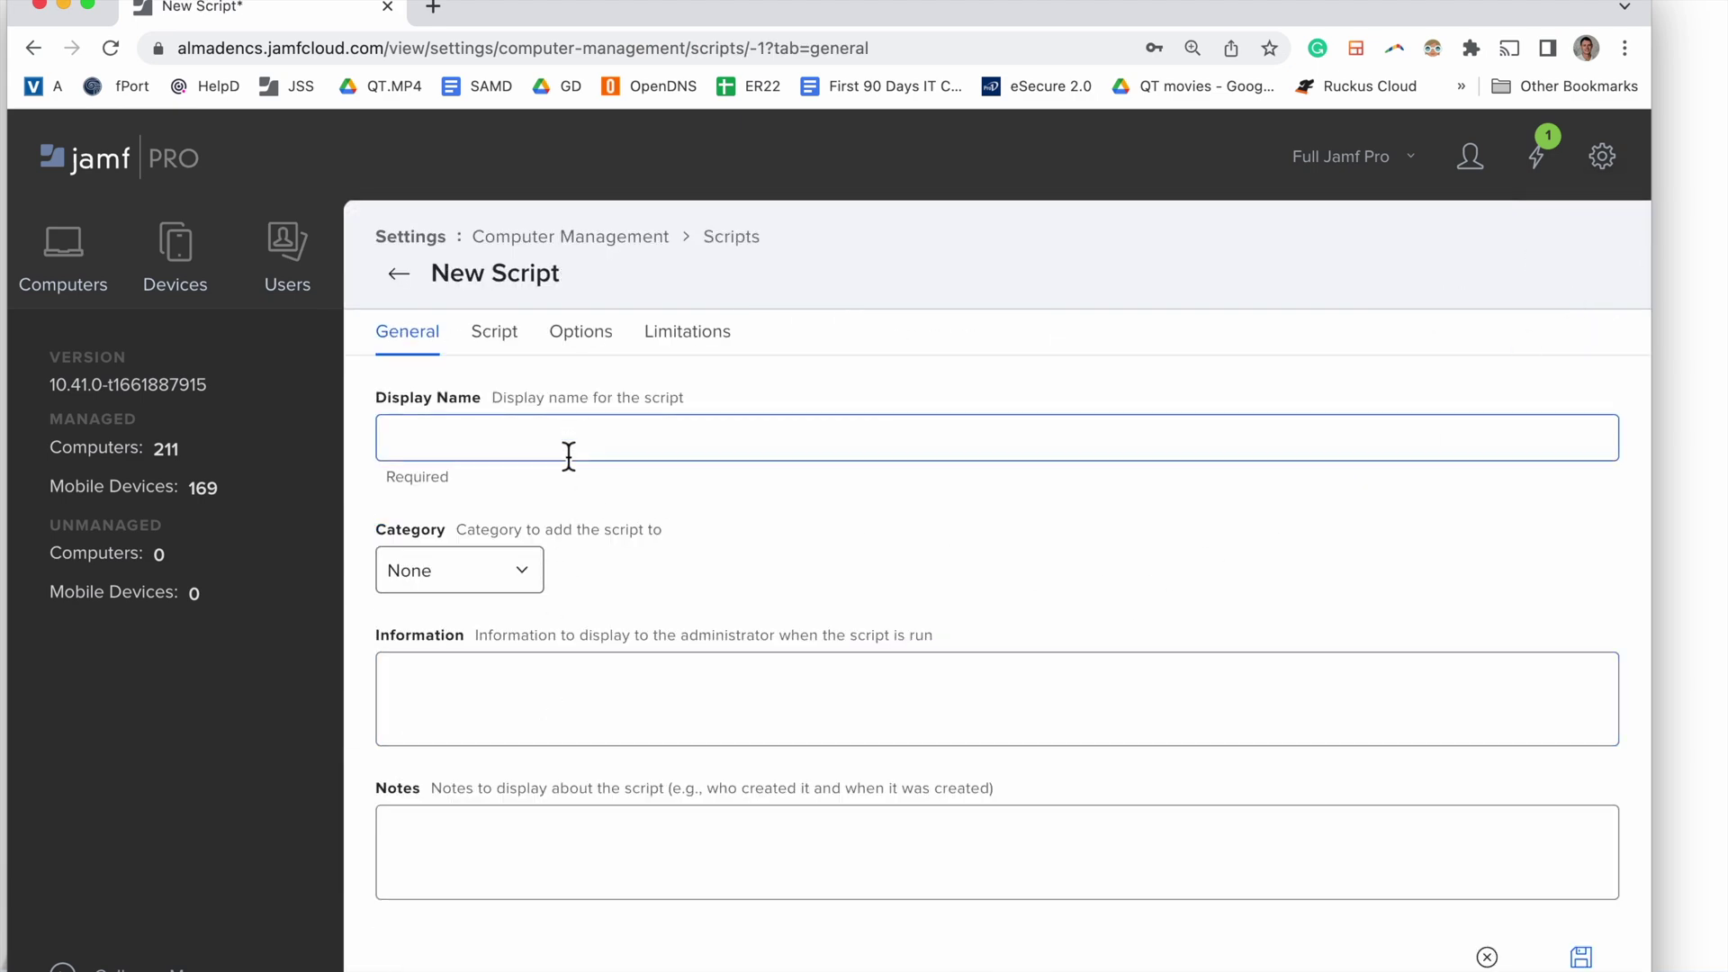
left_click(492, 335)
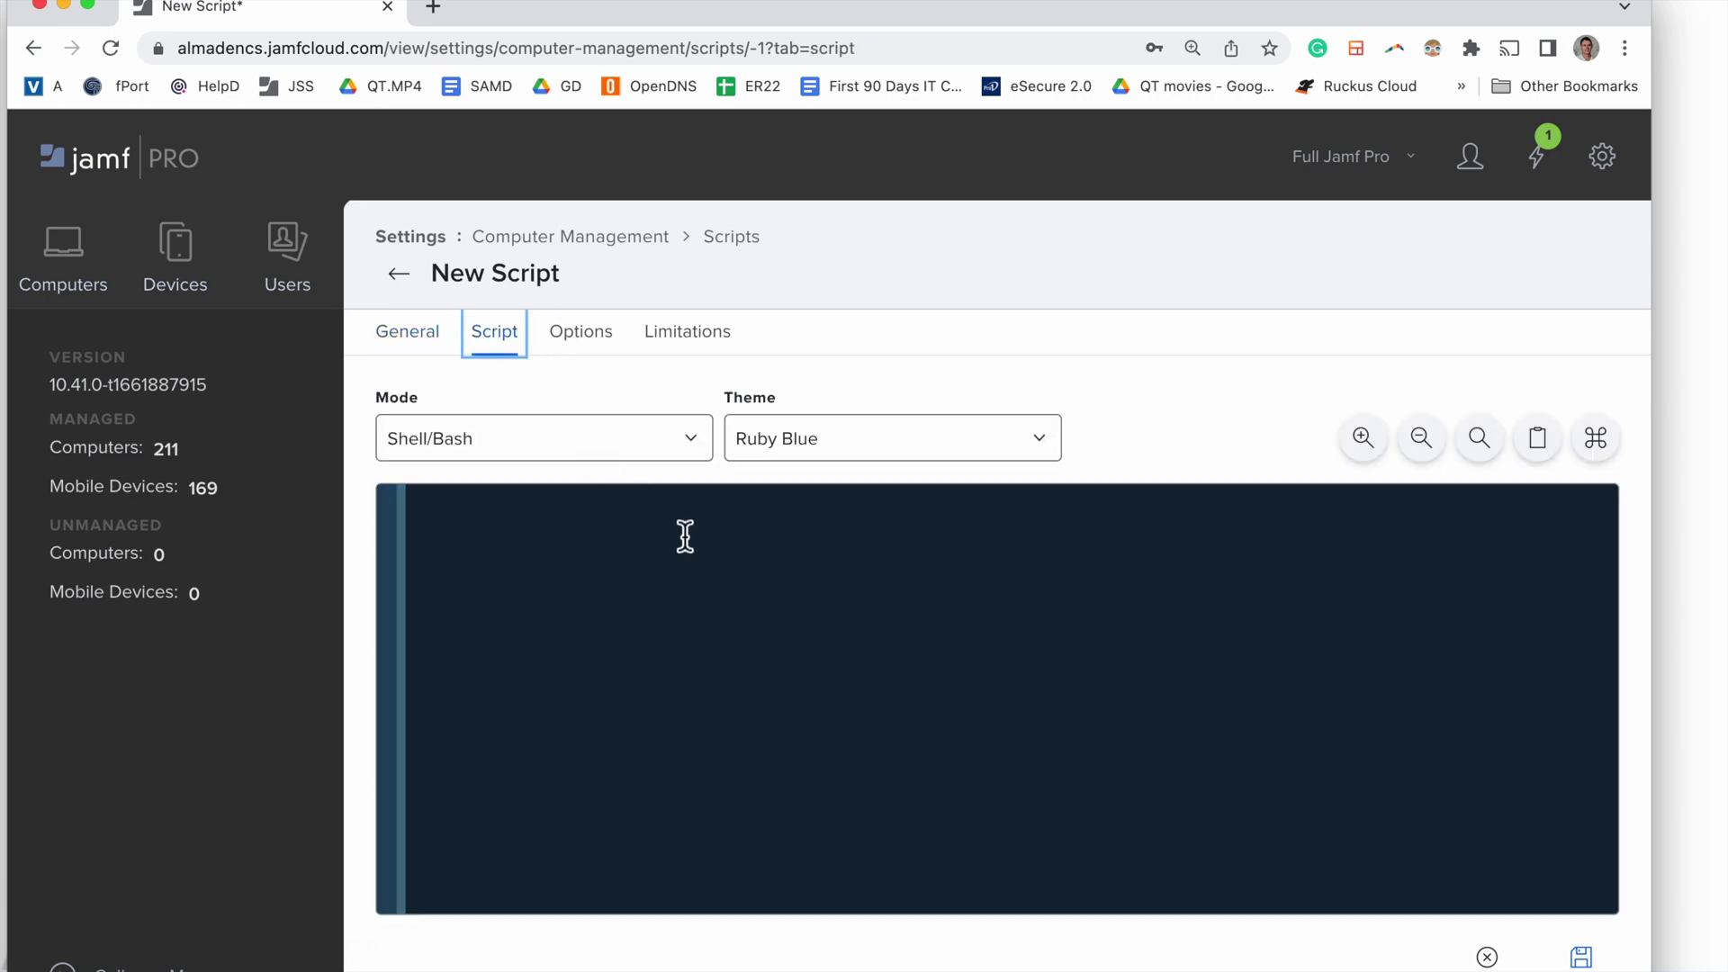
right_click(715, 607)
left_click(764, 751)
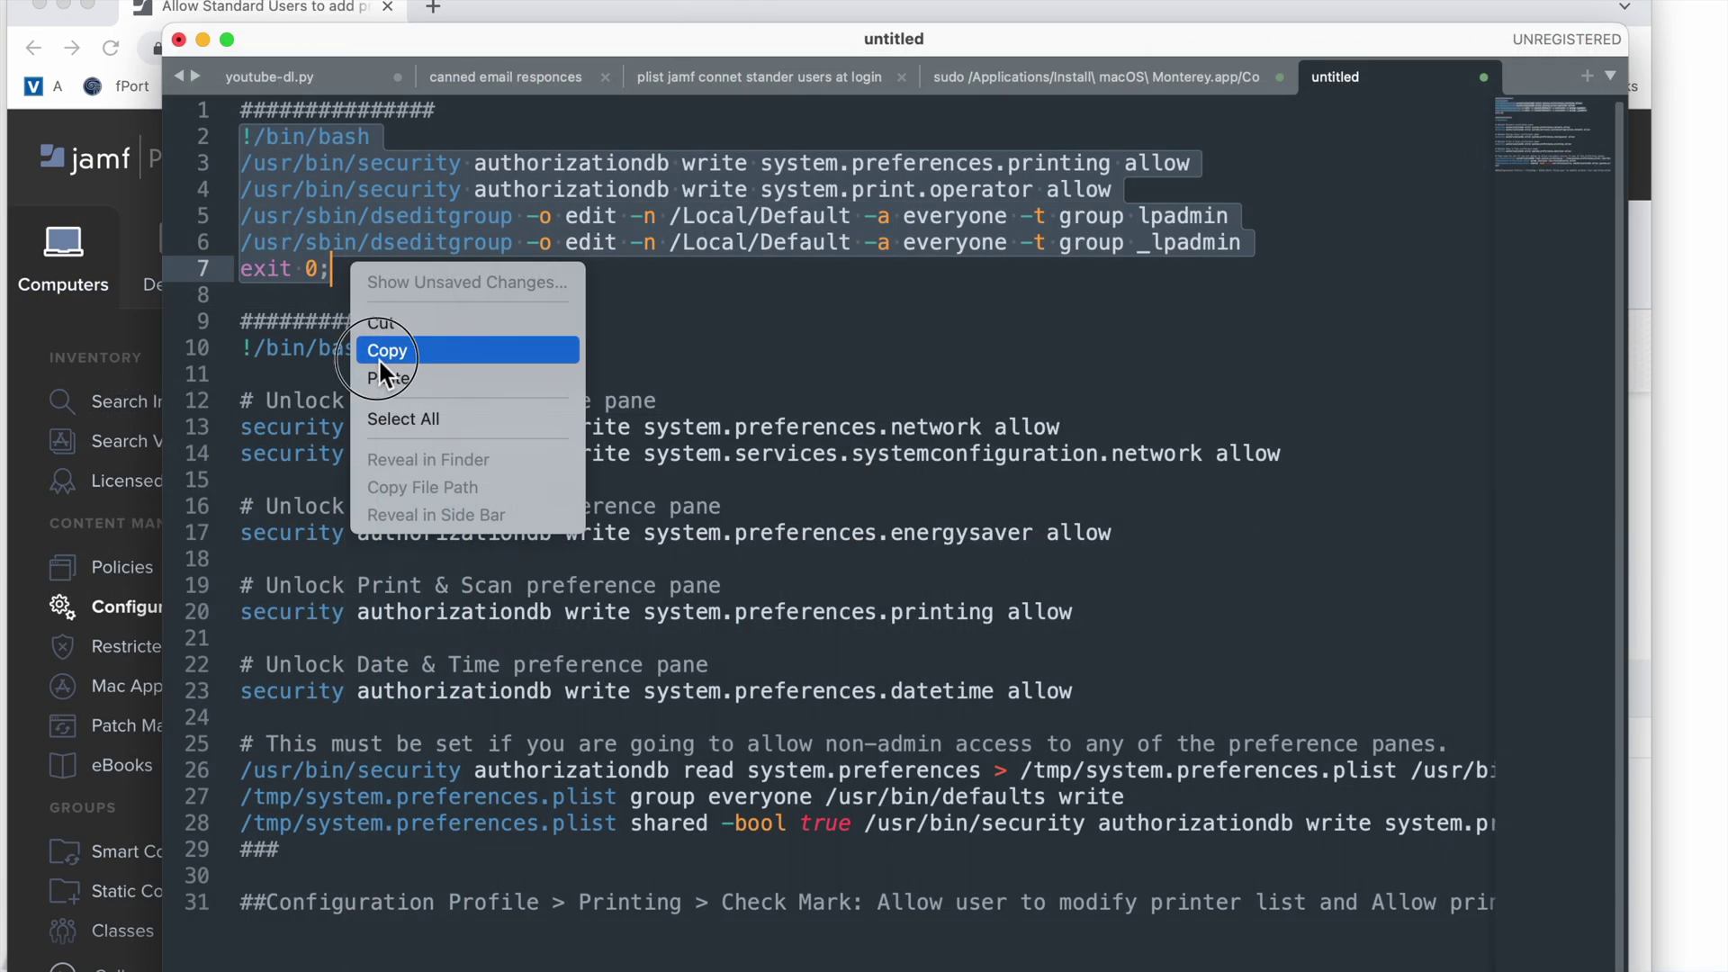
Copy lines 2–7 again and open a fresh New Script's empty code editor in Jamf Pro.
left_click(380, 360)
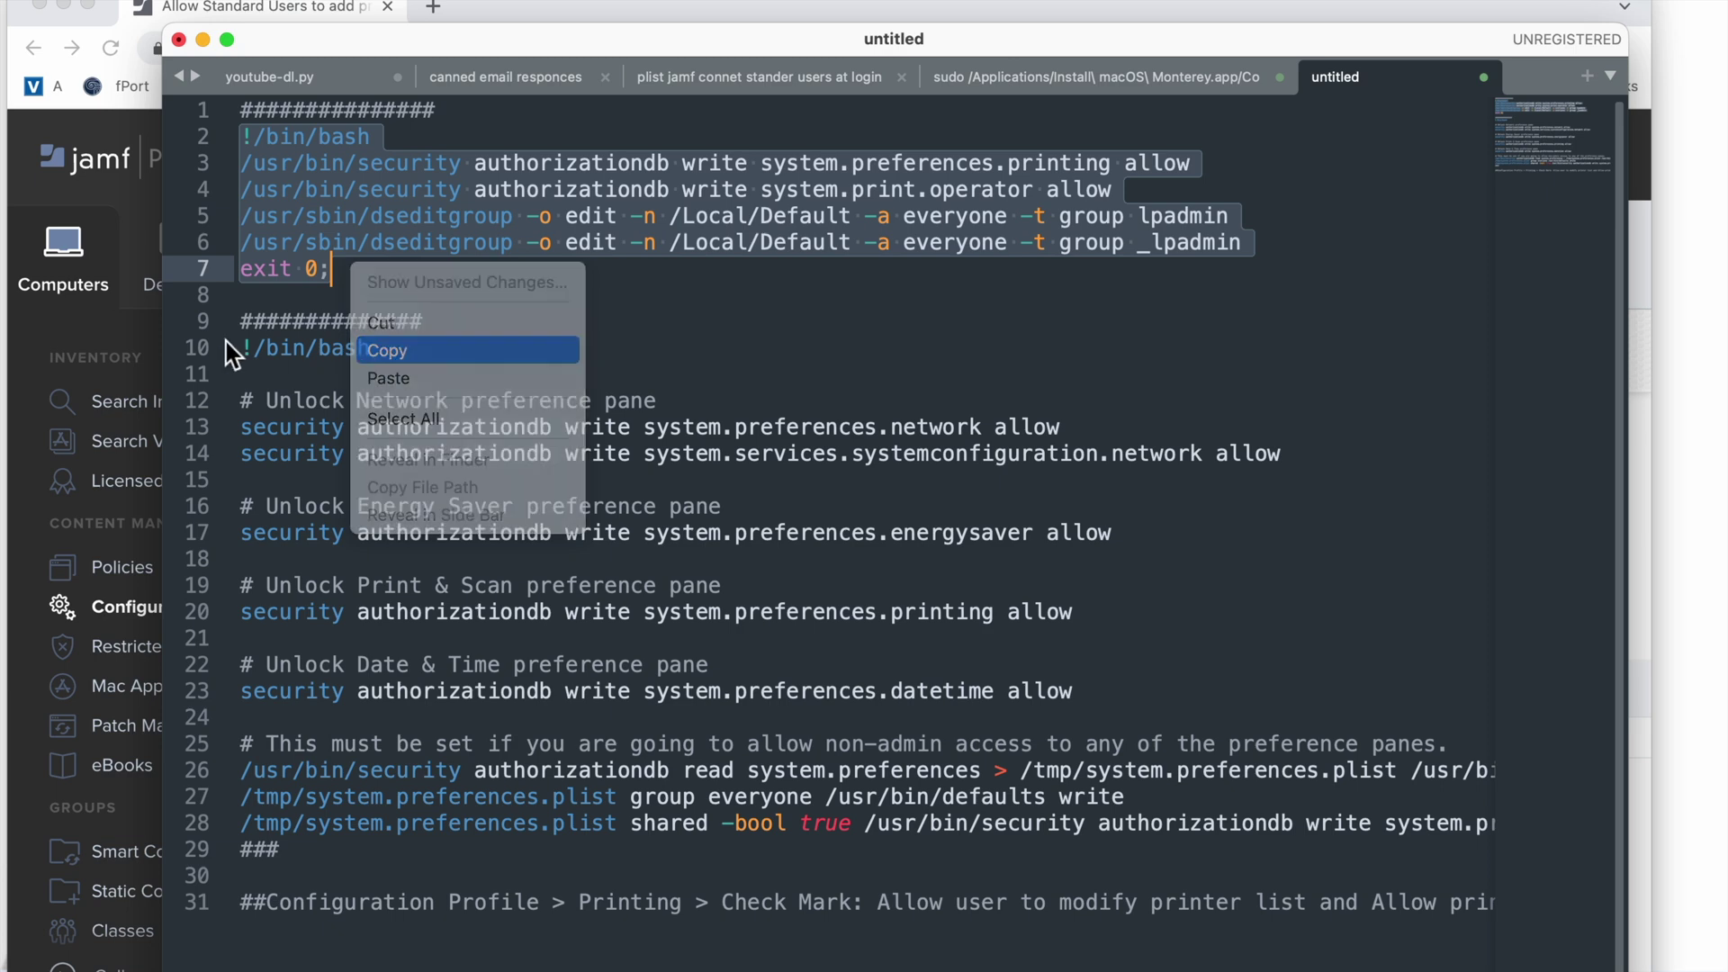
left_click(93, 185)
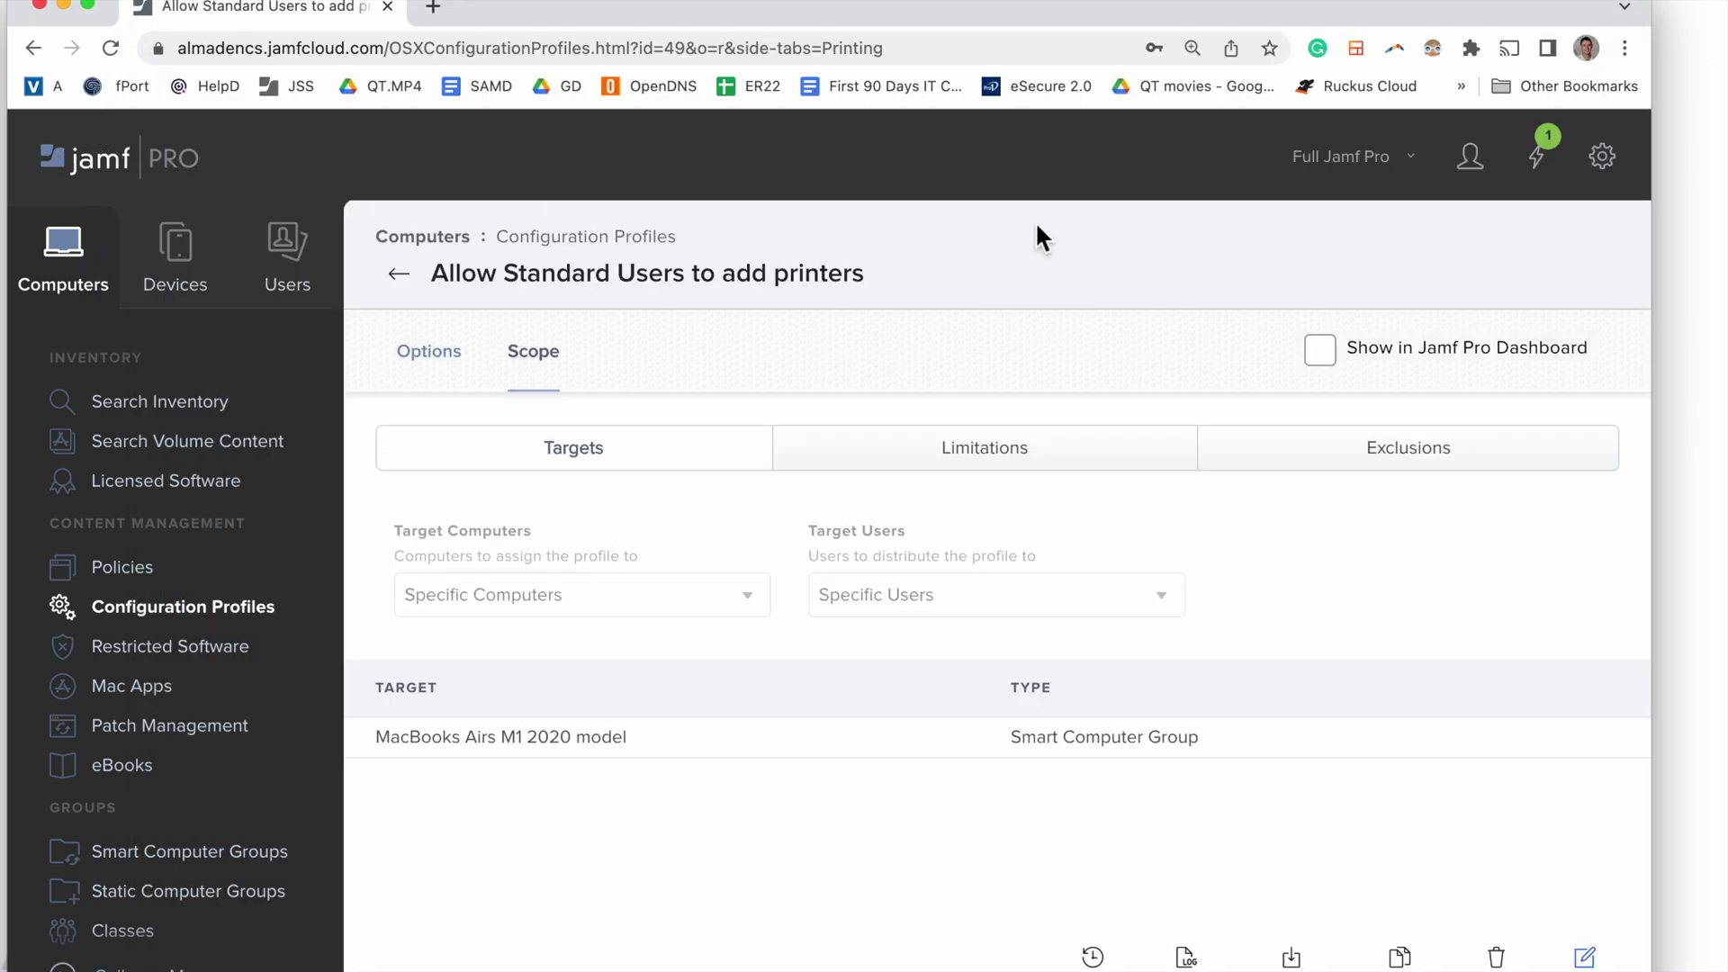
left_click(1604, 160)
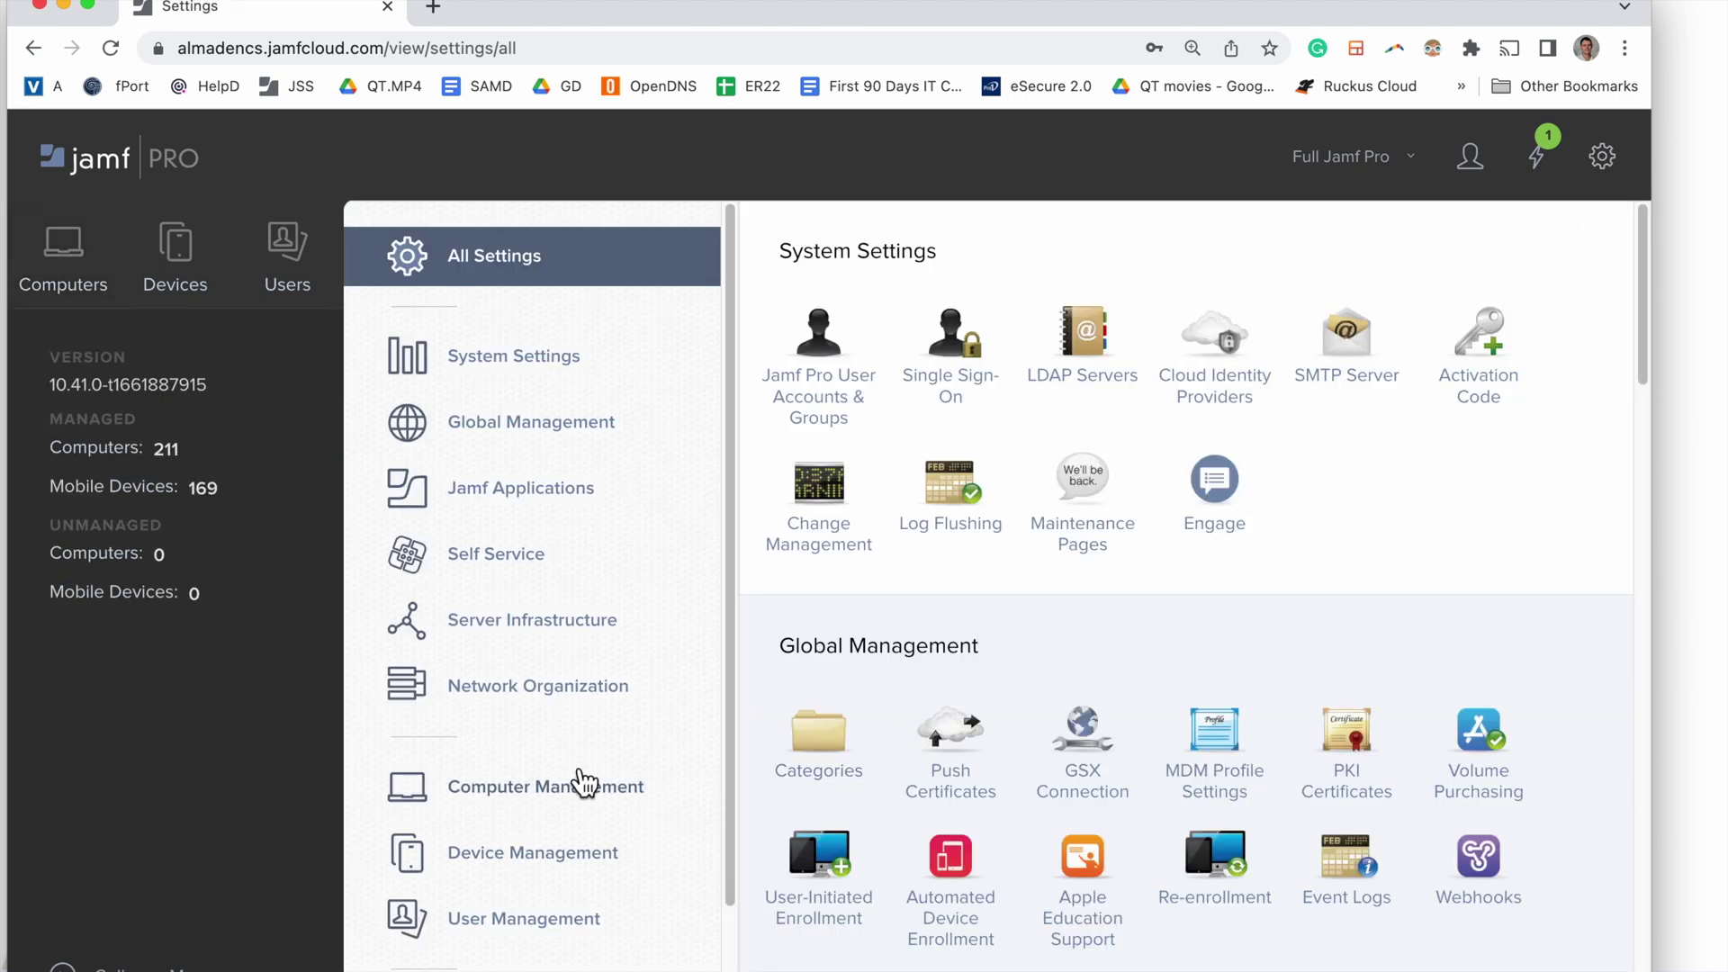
left_click(577, 792)
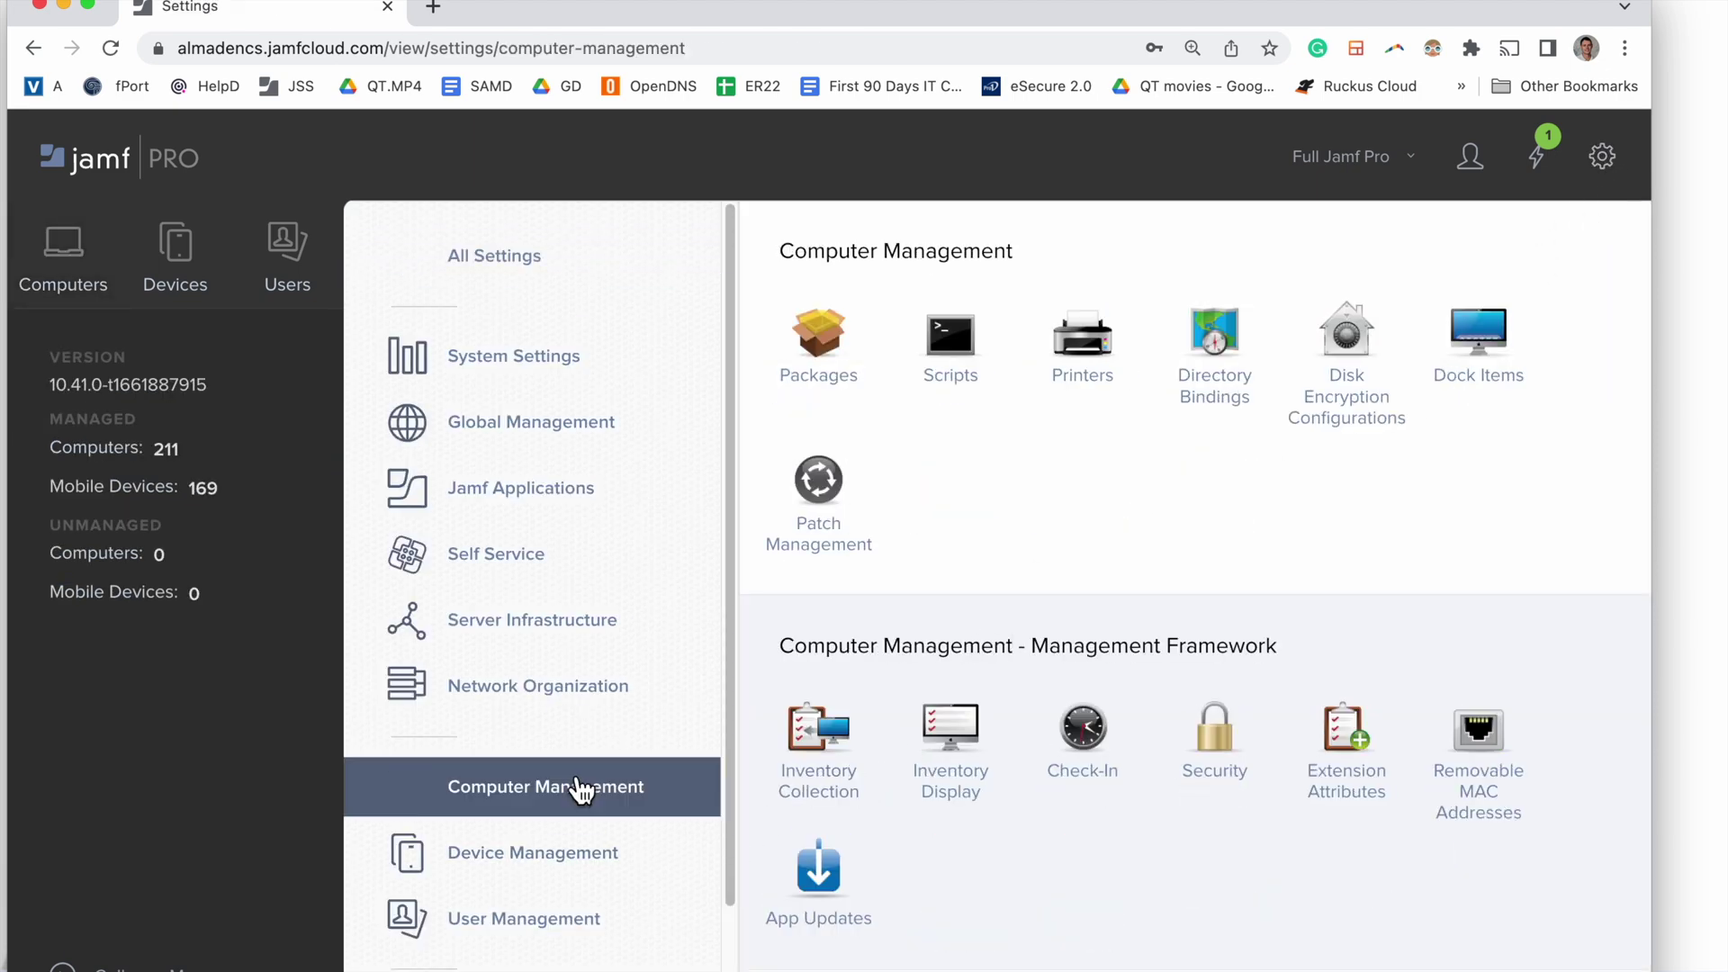
left_click(972, 340)
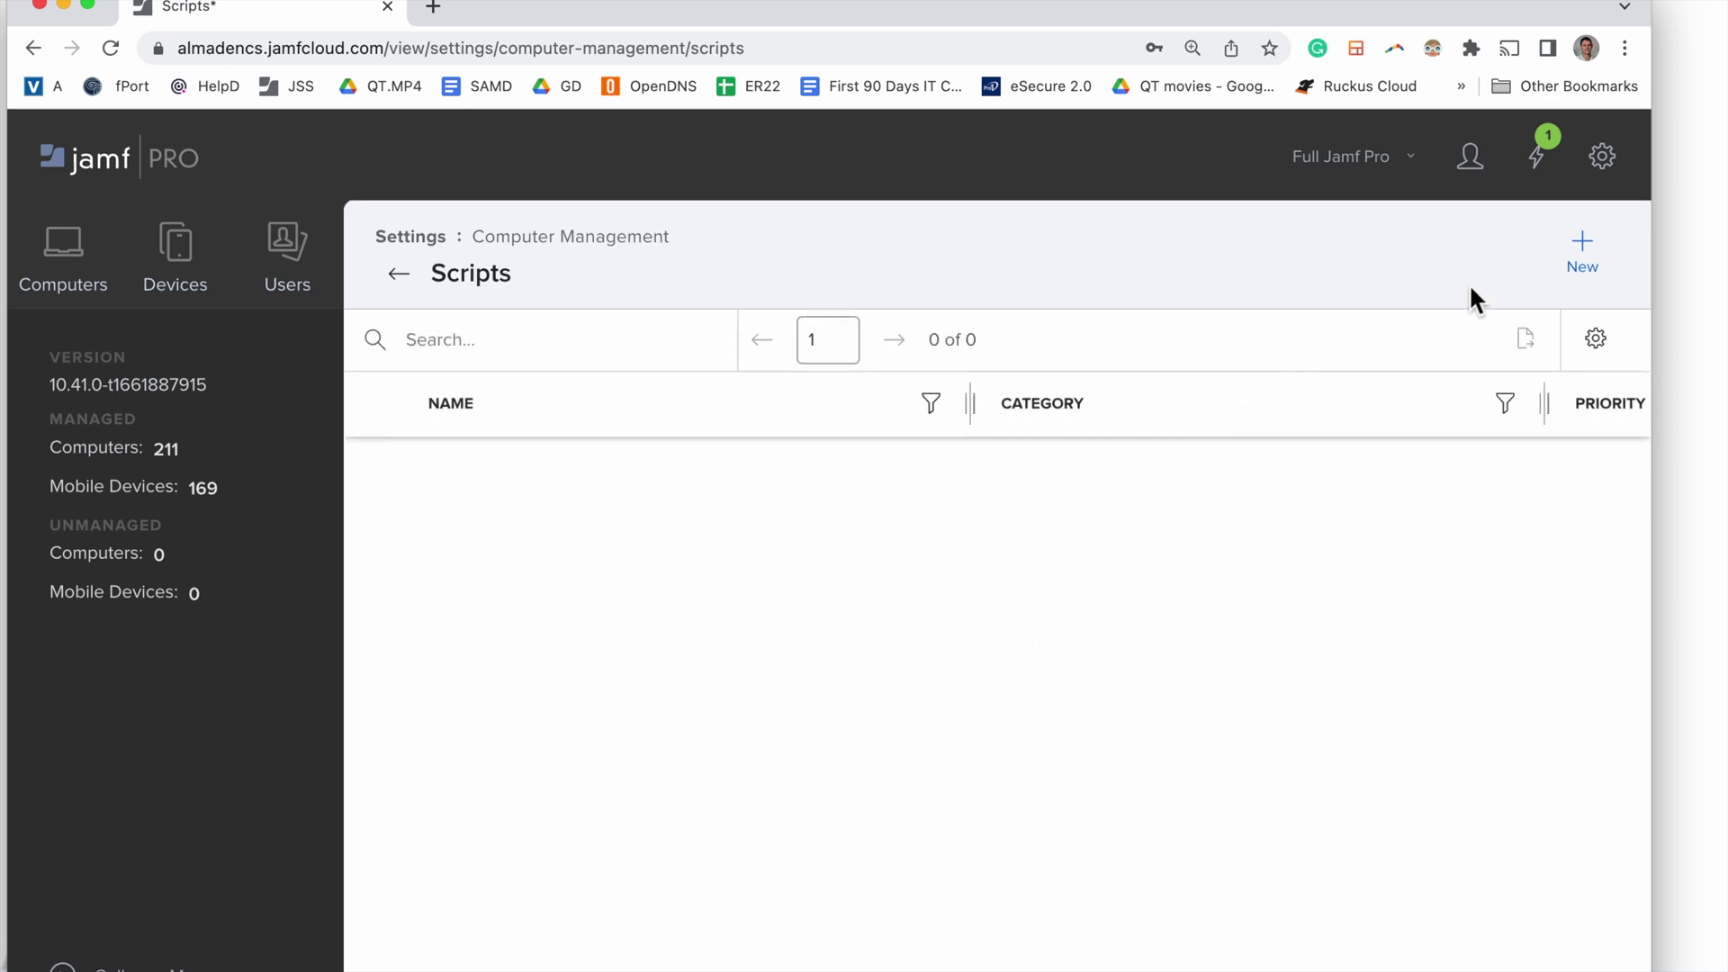
left_click(1581, 256)
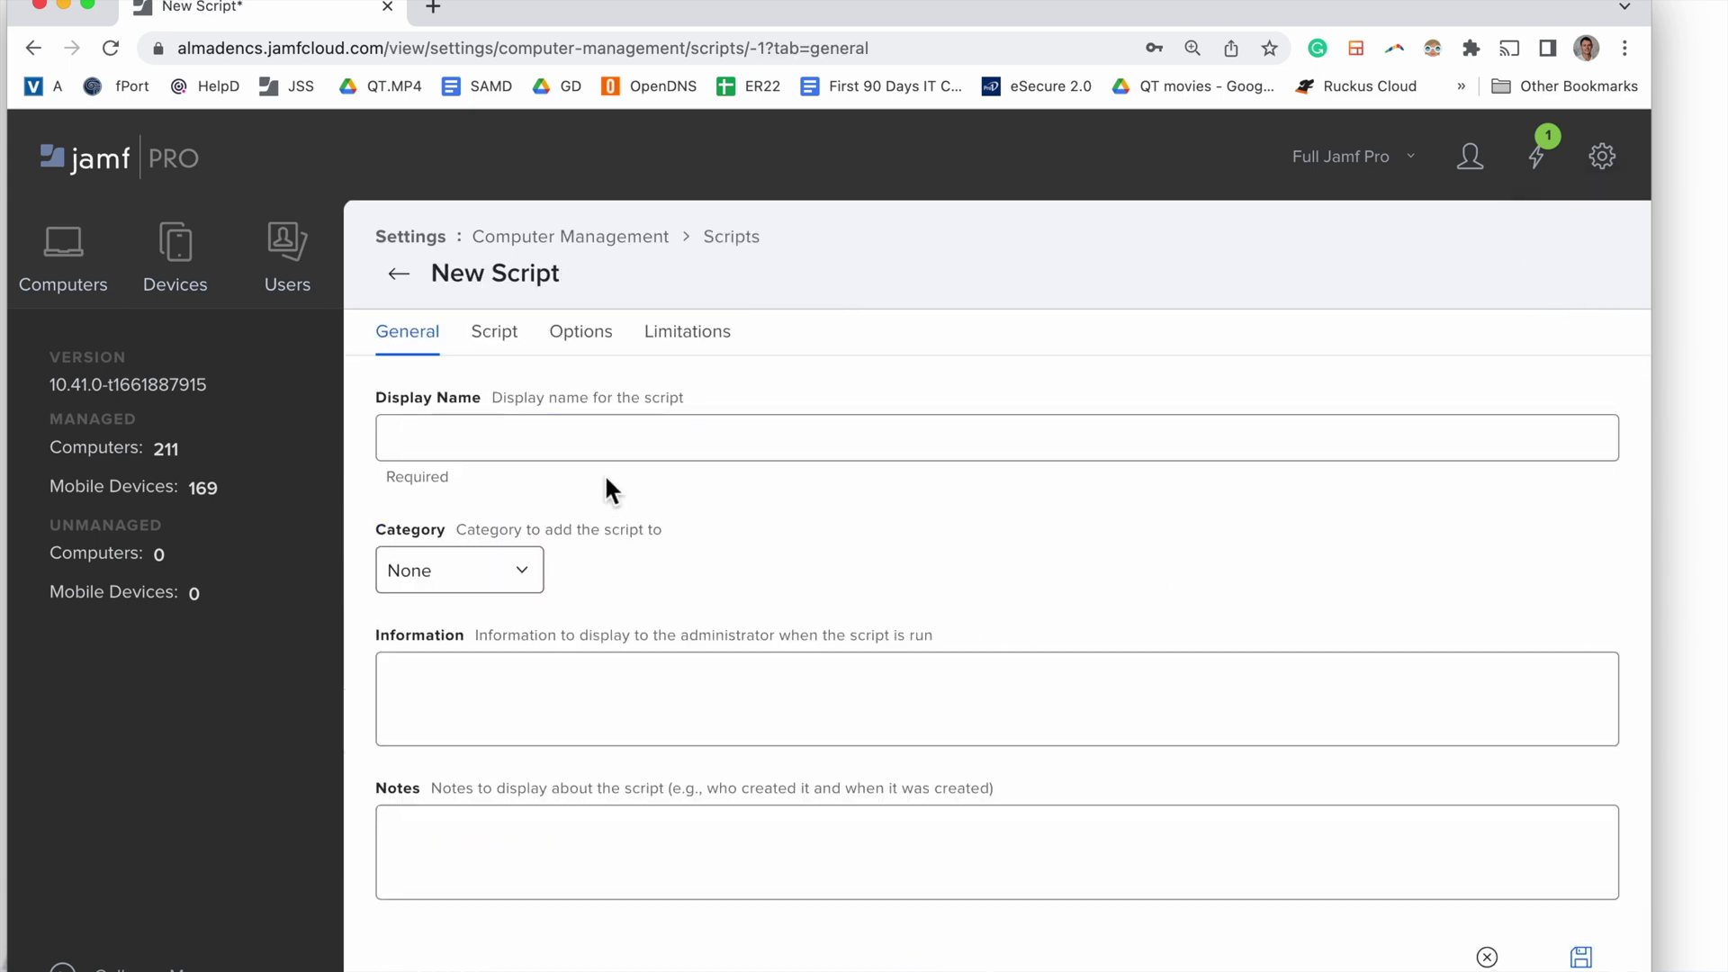
left_click(569, 443)
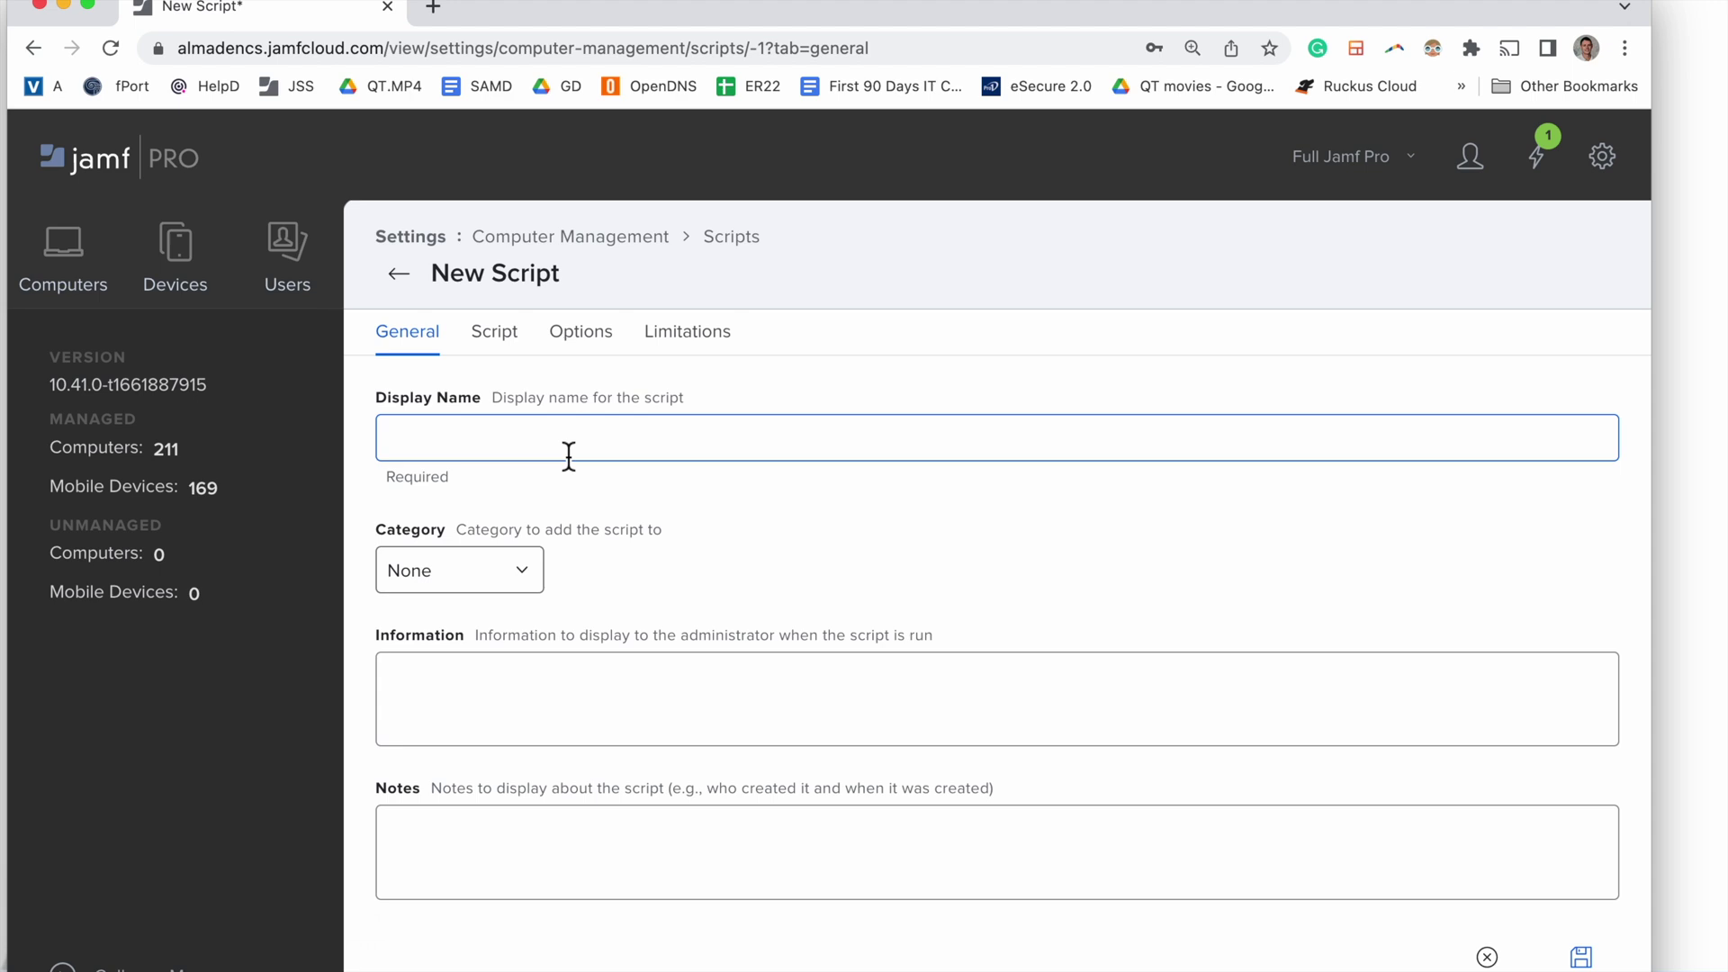
left_click(494, 337)
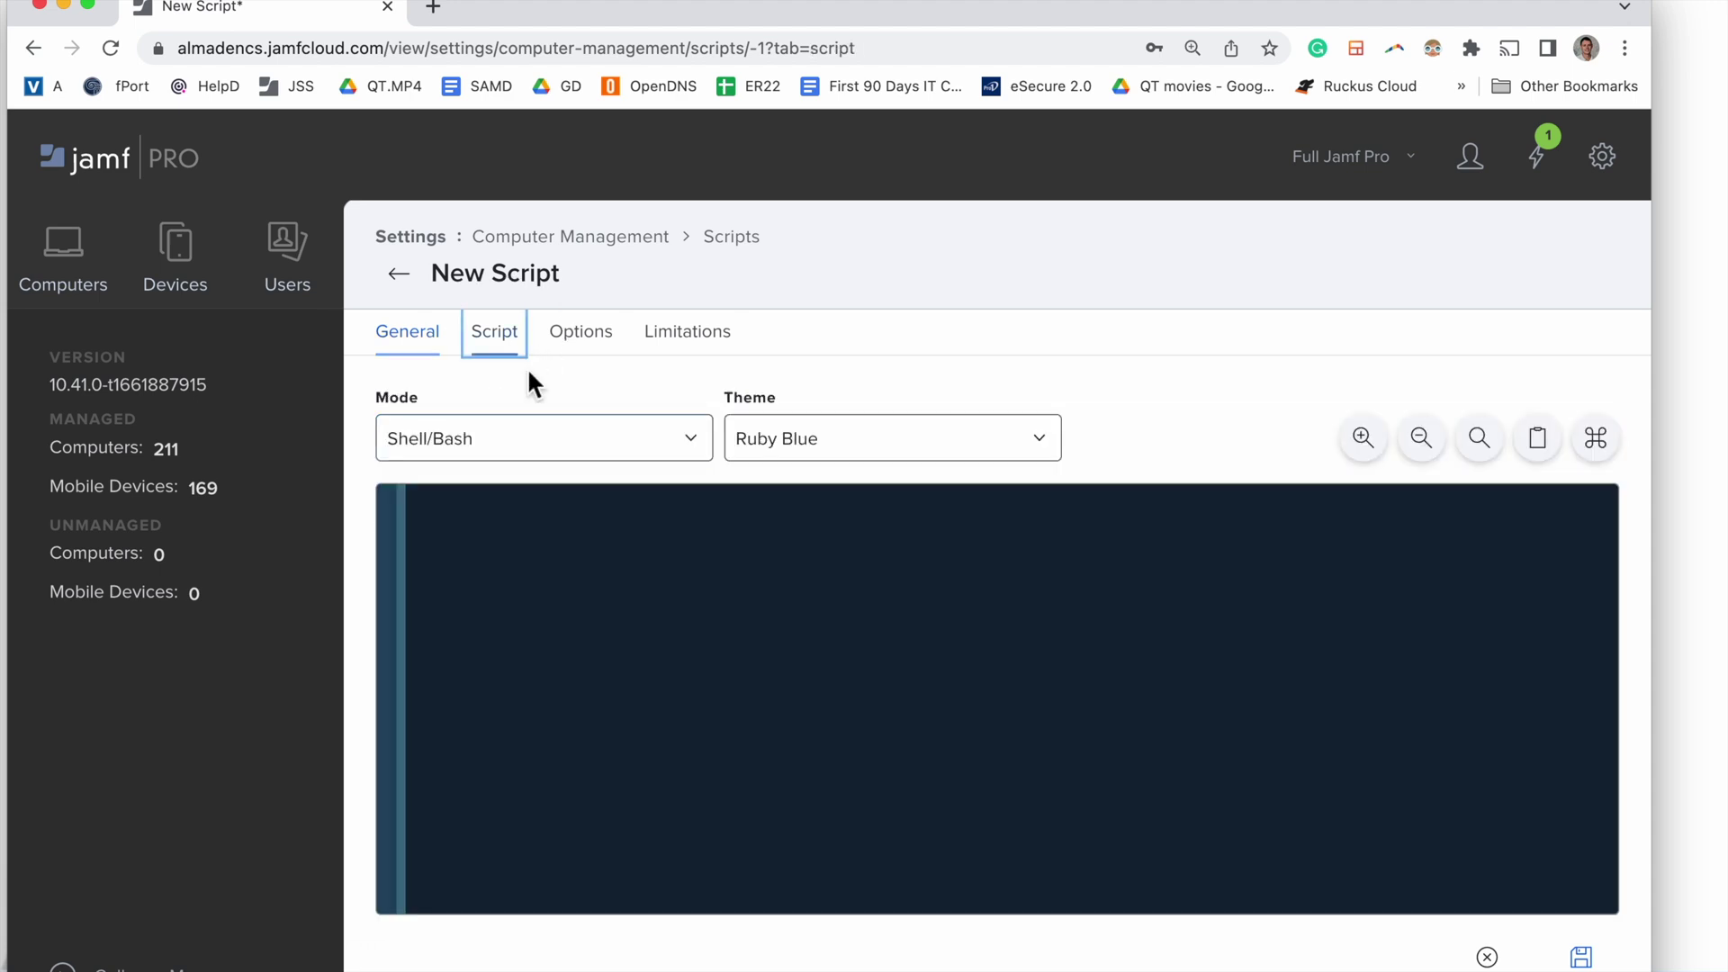
right_click(714, 603)
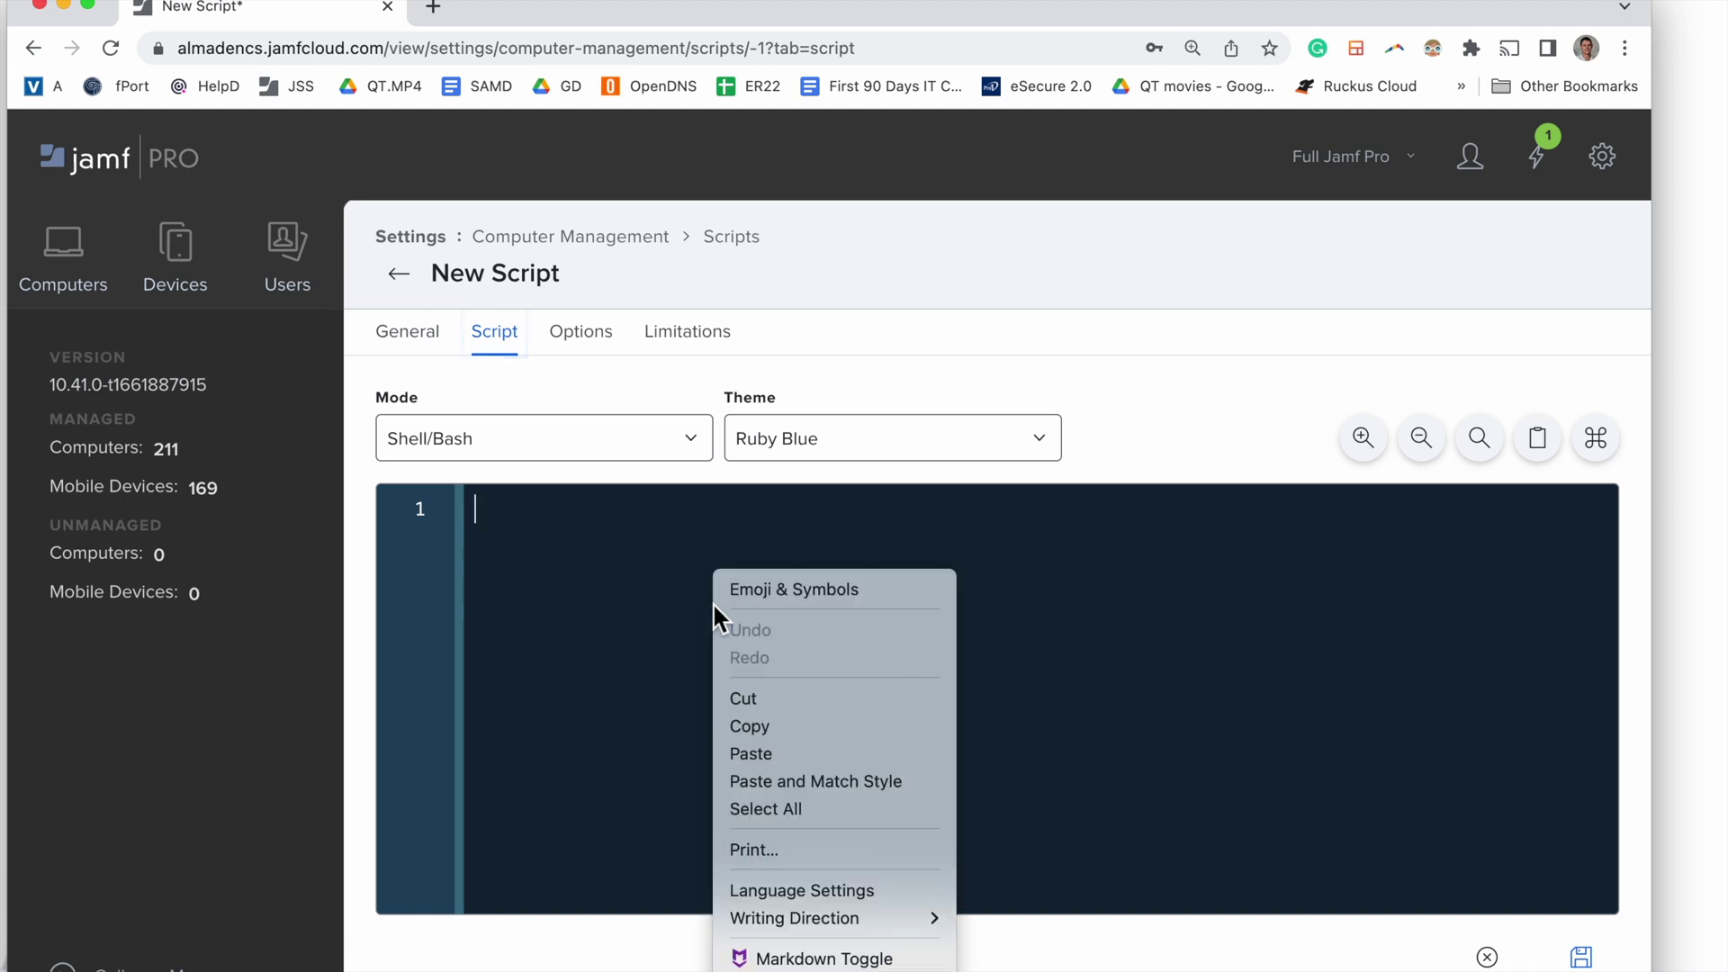
Paste the six-line bash script into the editor, then return to the Display Name field.
left_click(764, 752)
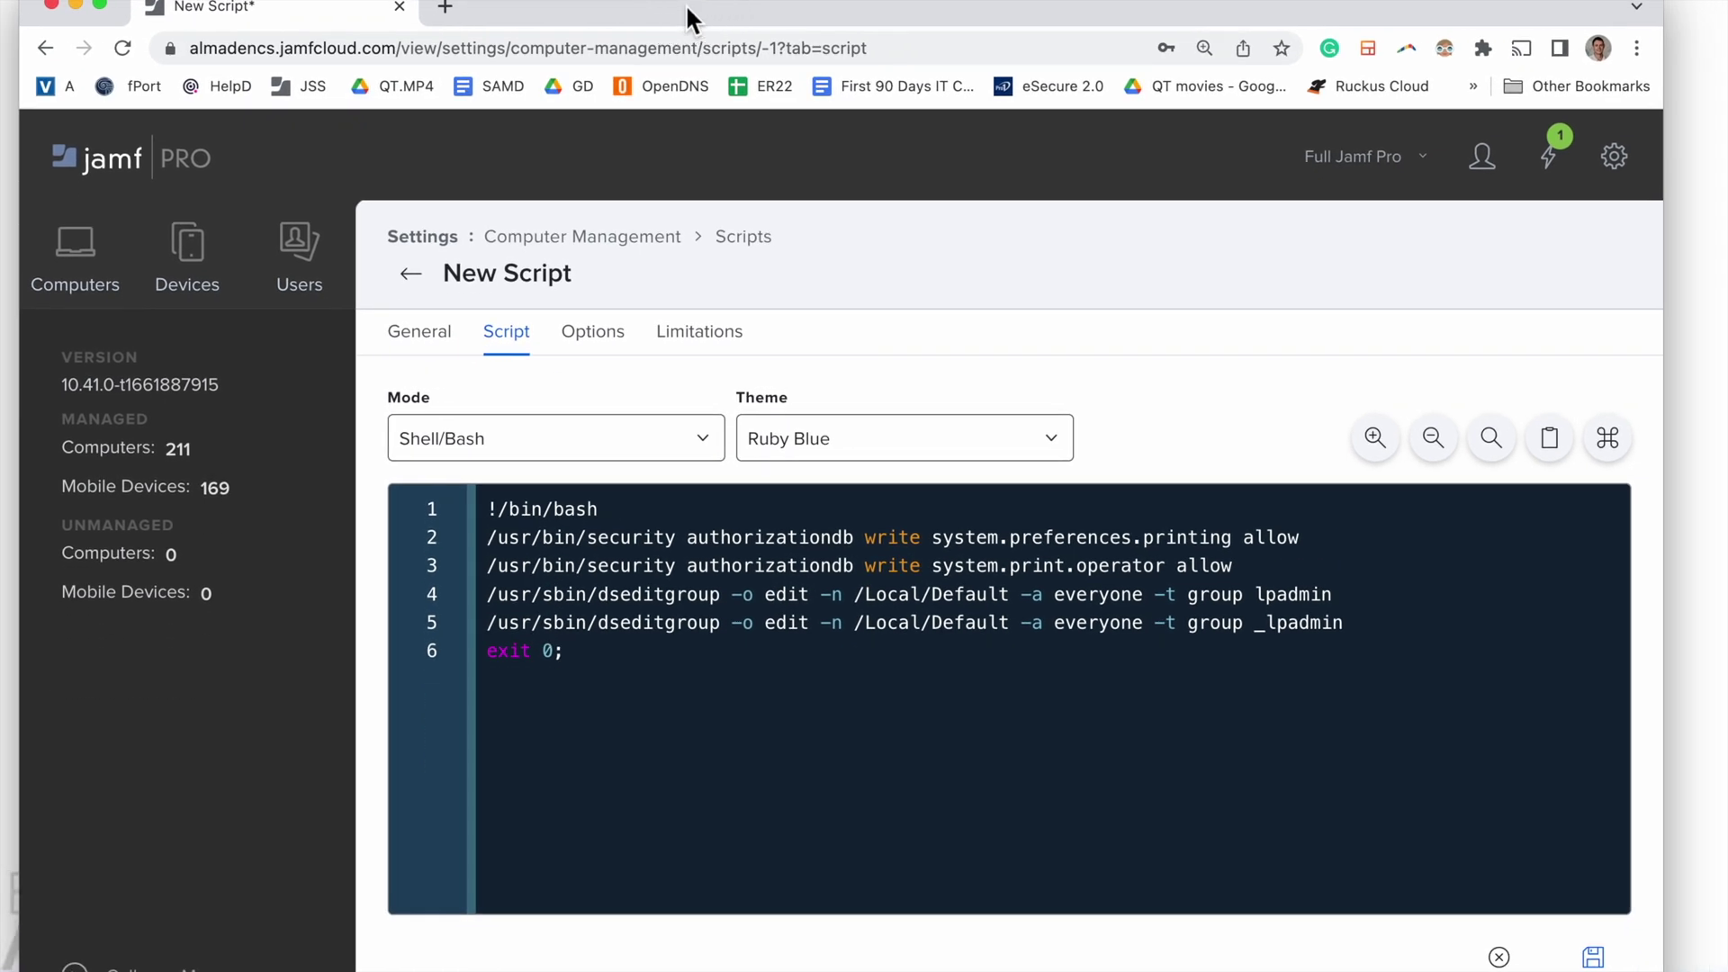
key("super+Tab")
left_click(522, 319)
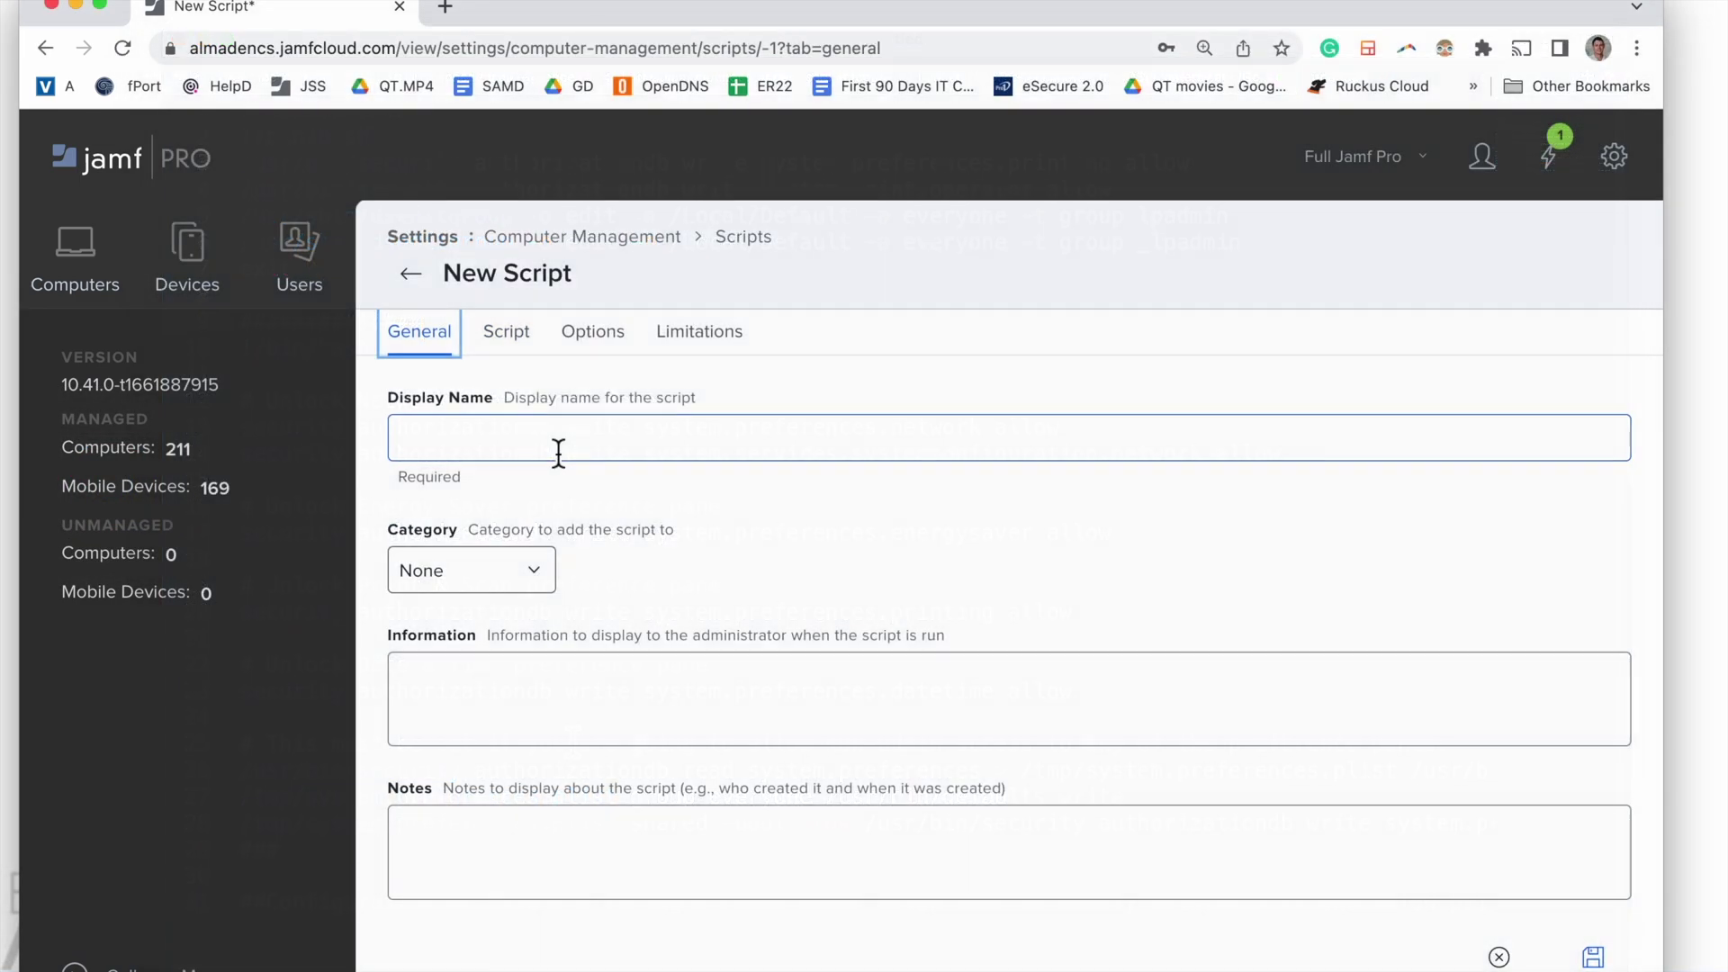
left_click(558, 450)
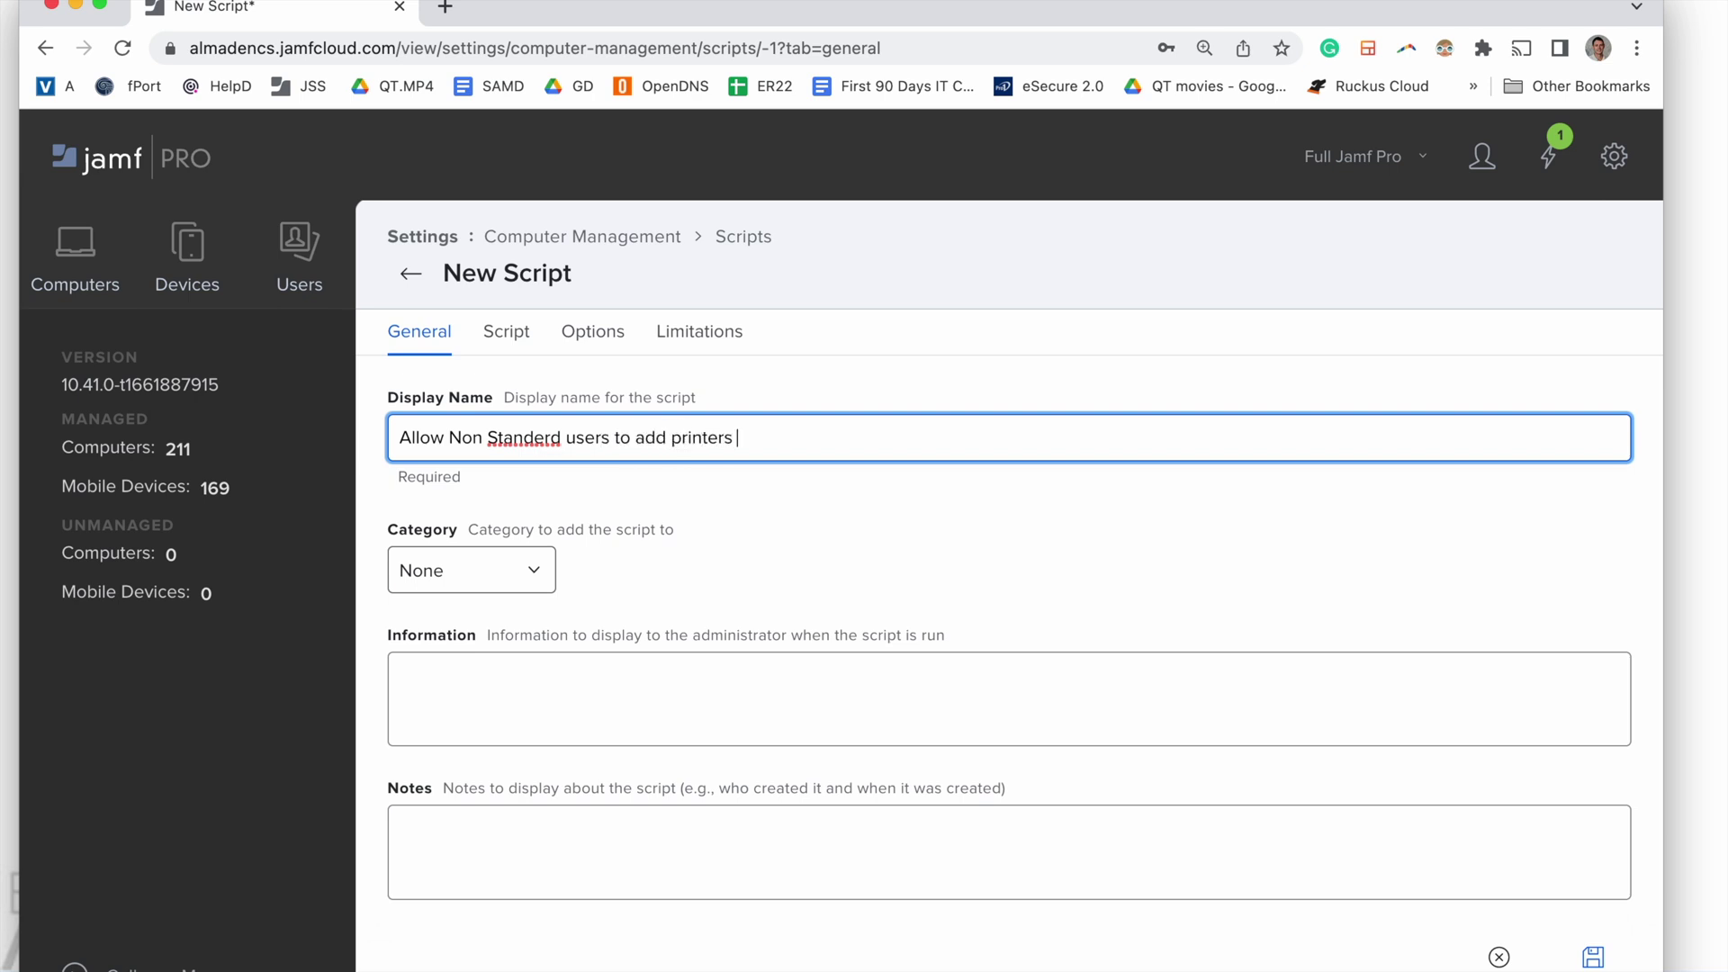
Correct the display name to 'Allow Standard users to add printers or non admin users to add printers'.
left_click(487, 438)
key("BackSpace")
key("BackSpace")
key("BackSpace")
key("BackSpace")
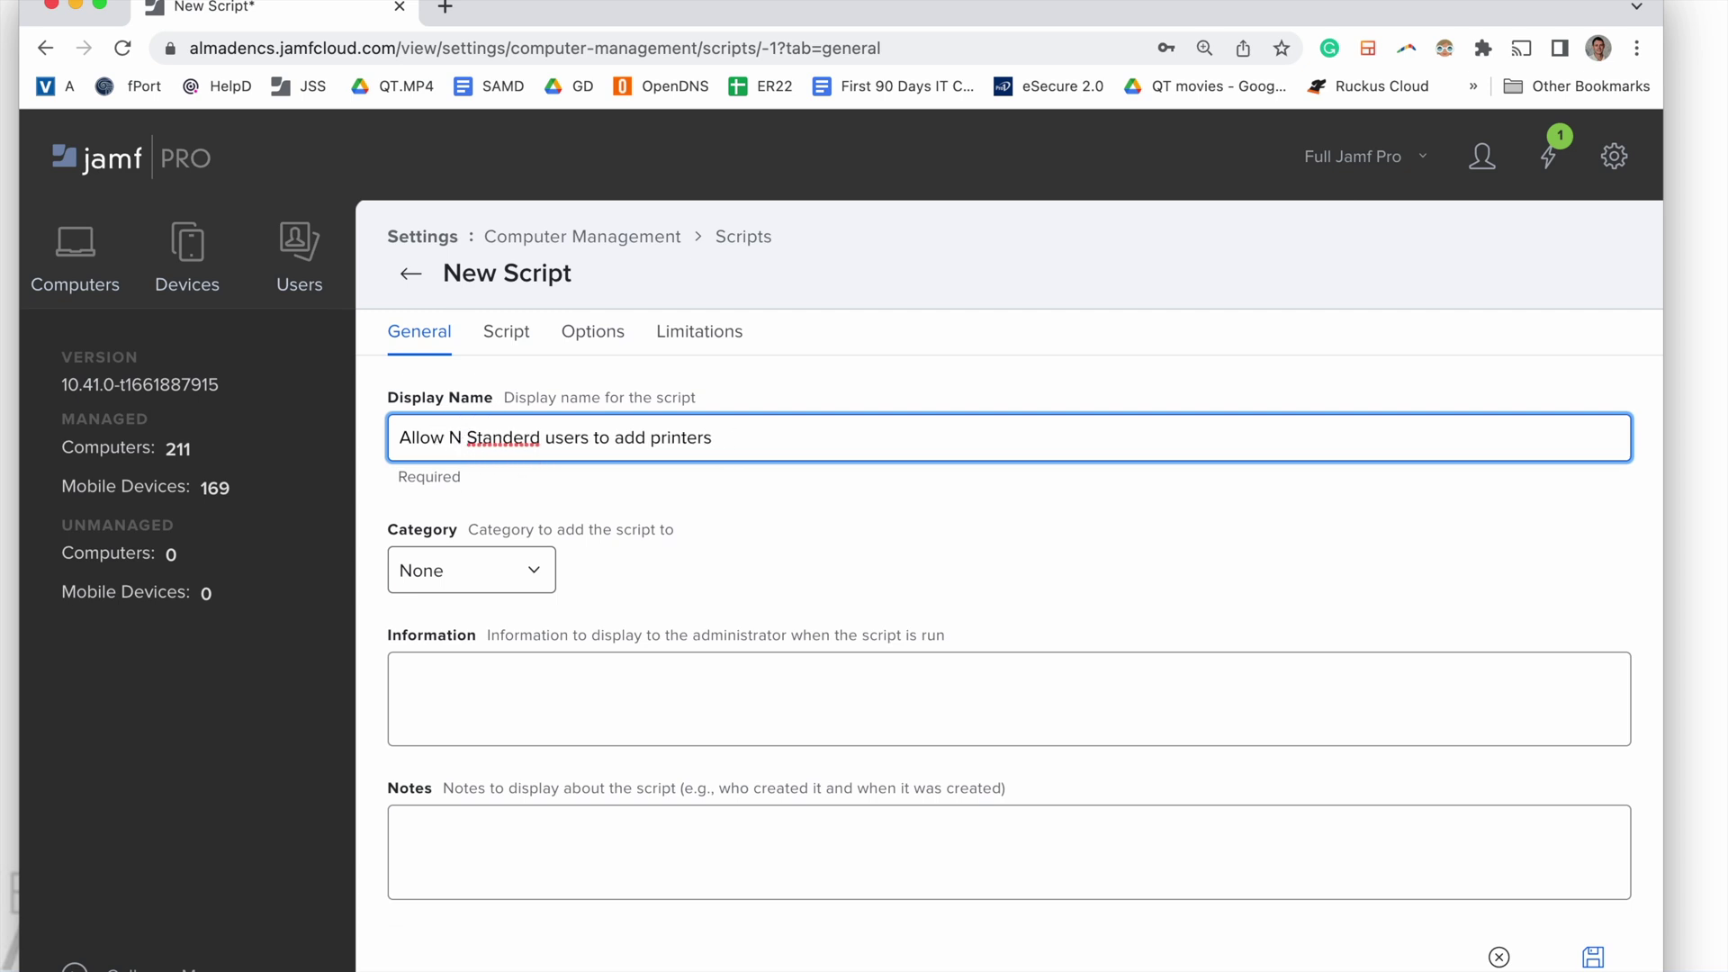
right_click(506, 437)
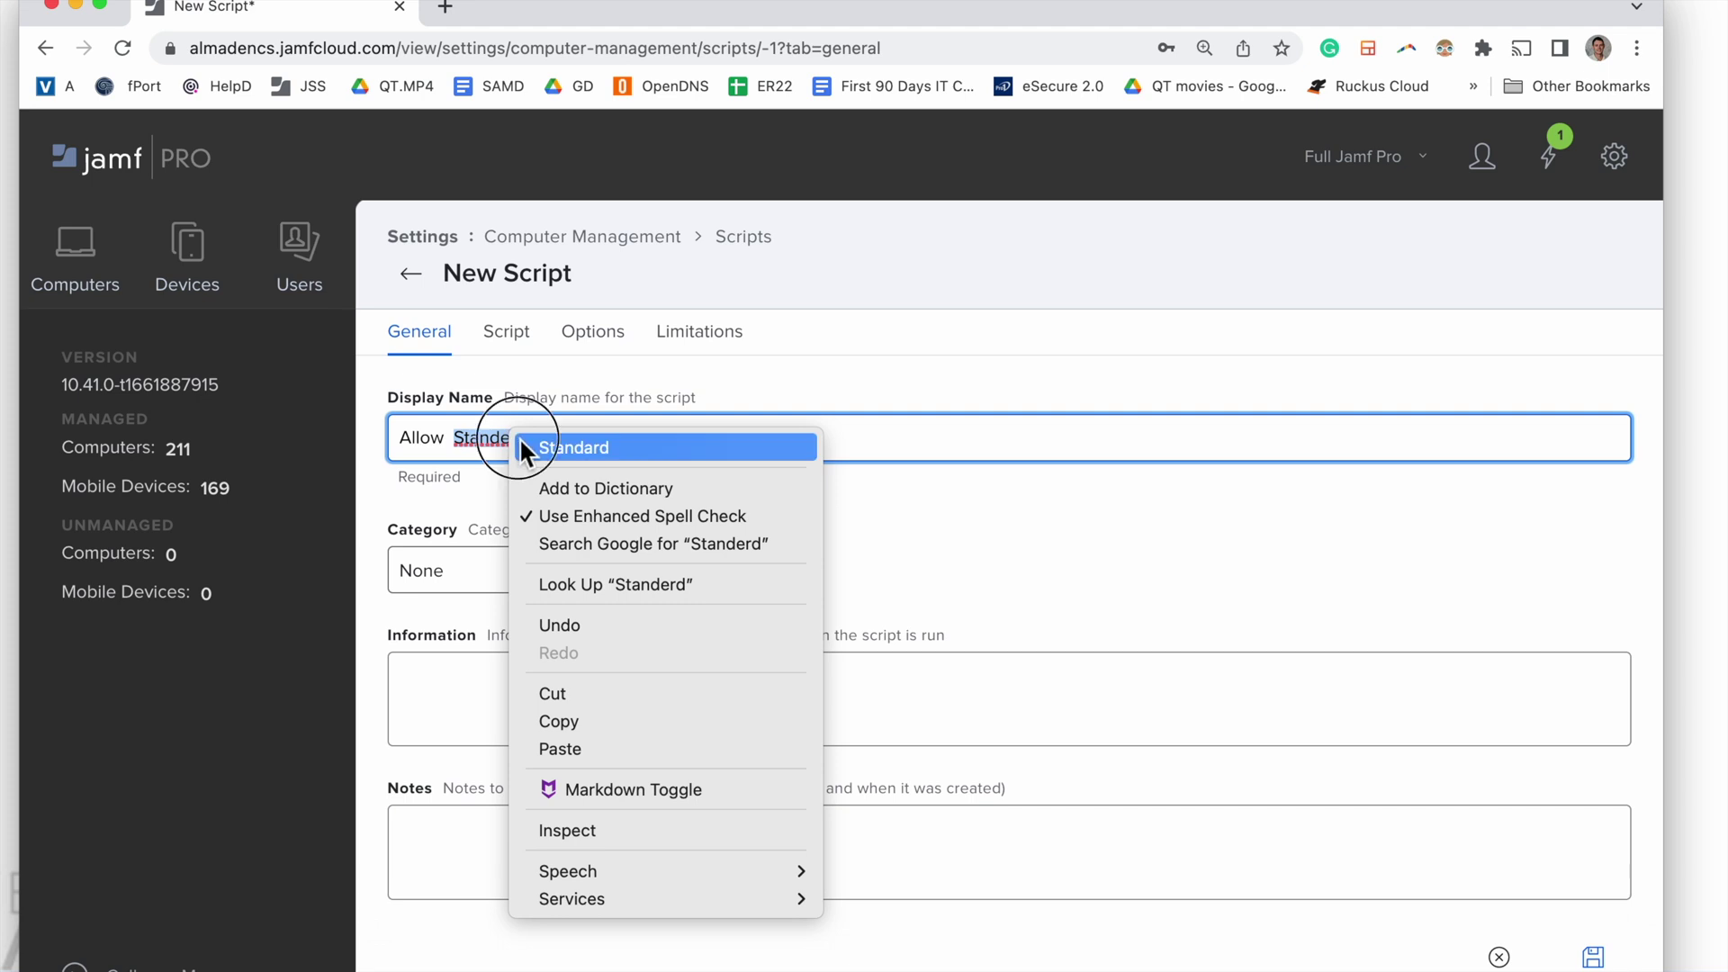
left_click(531, 445)
left_click(761, 441)
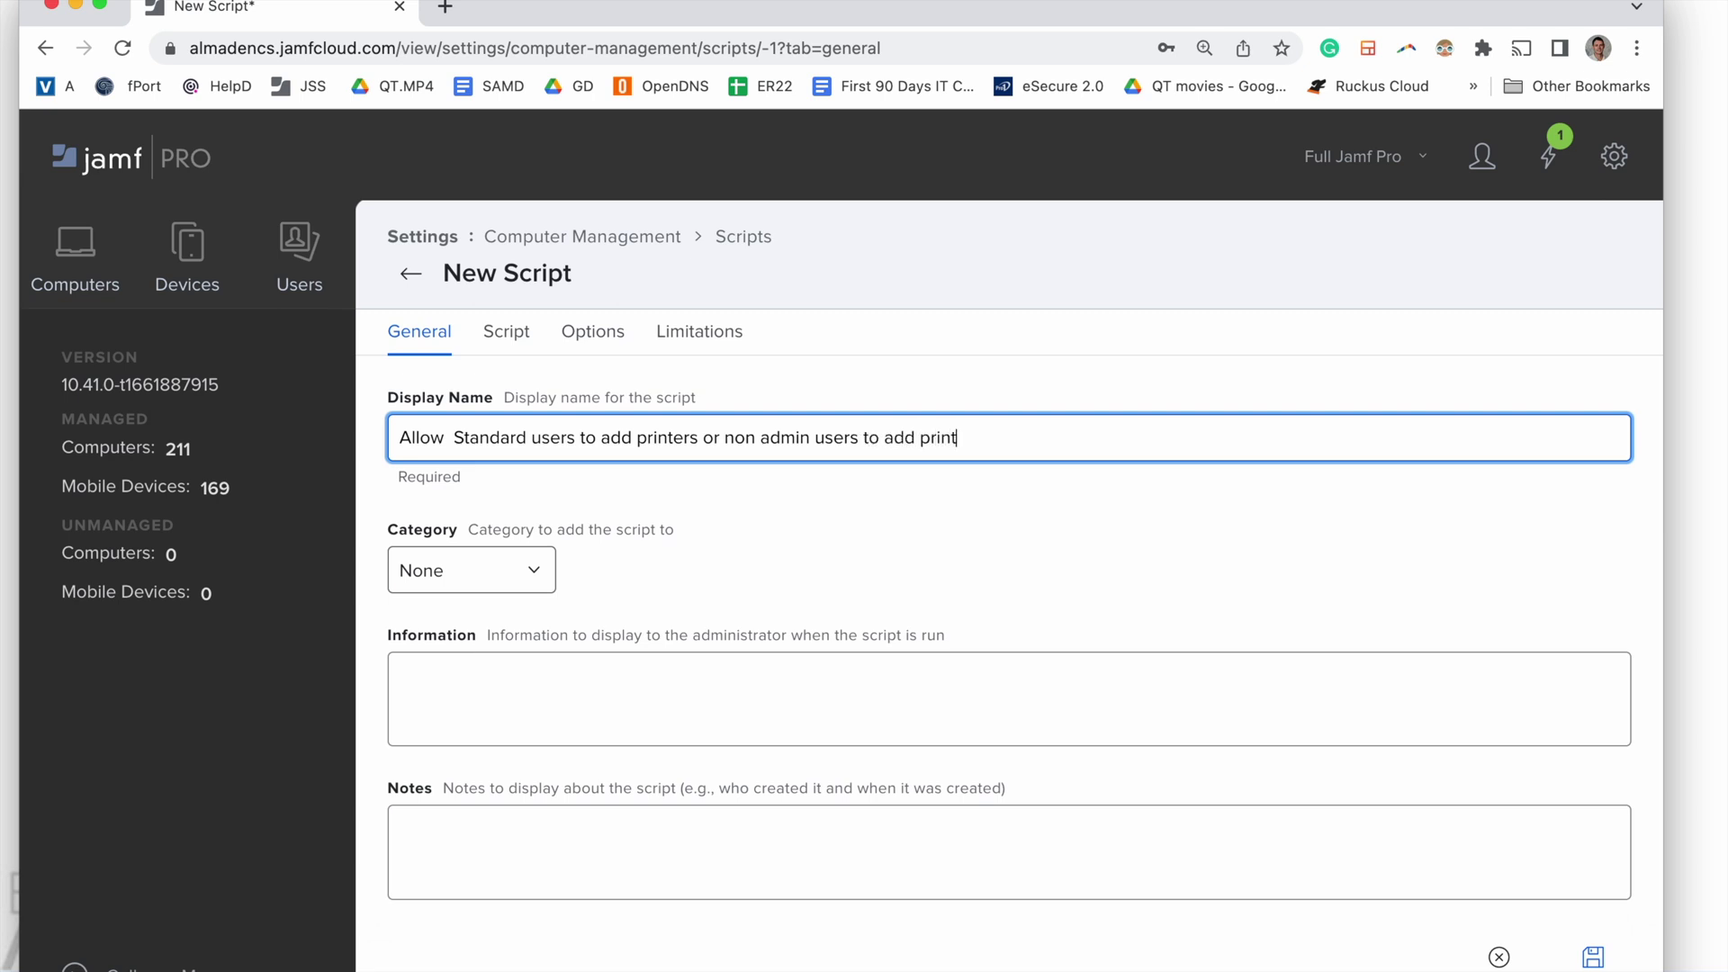
type("s")
File the script under the Printers category and save it.
left_click(481, 583)
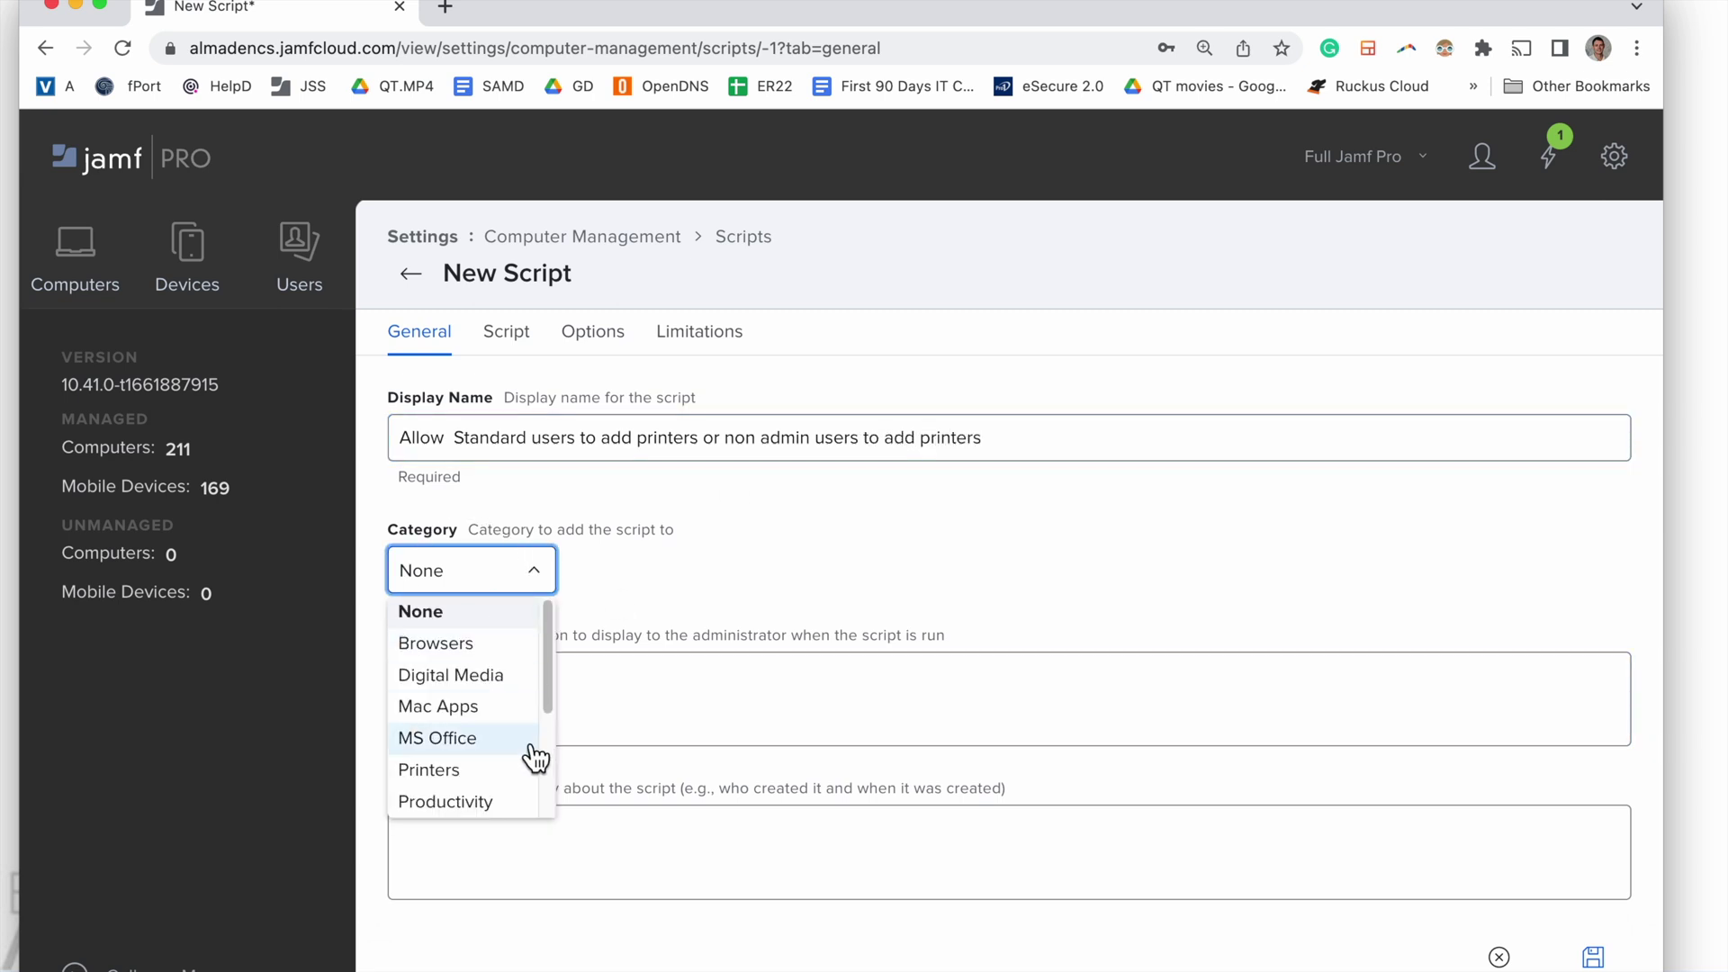
left_click(506, 781)
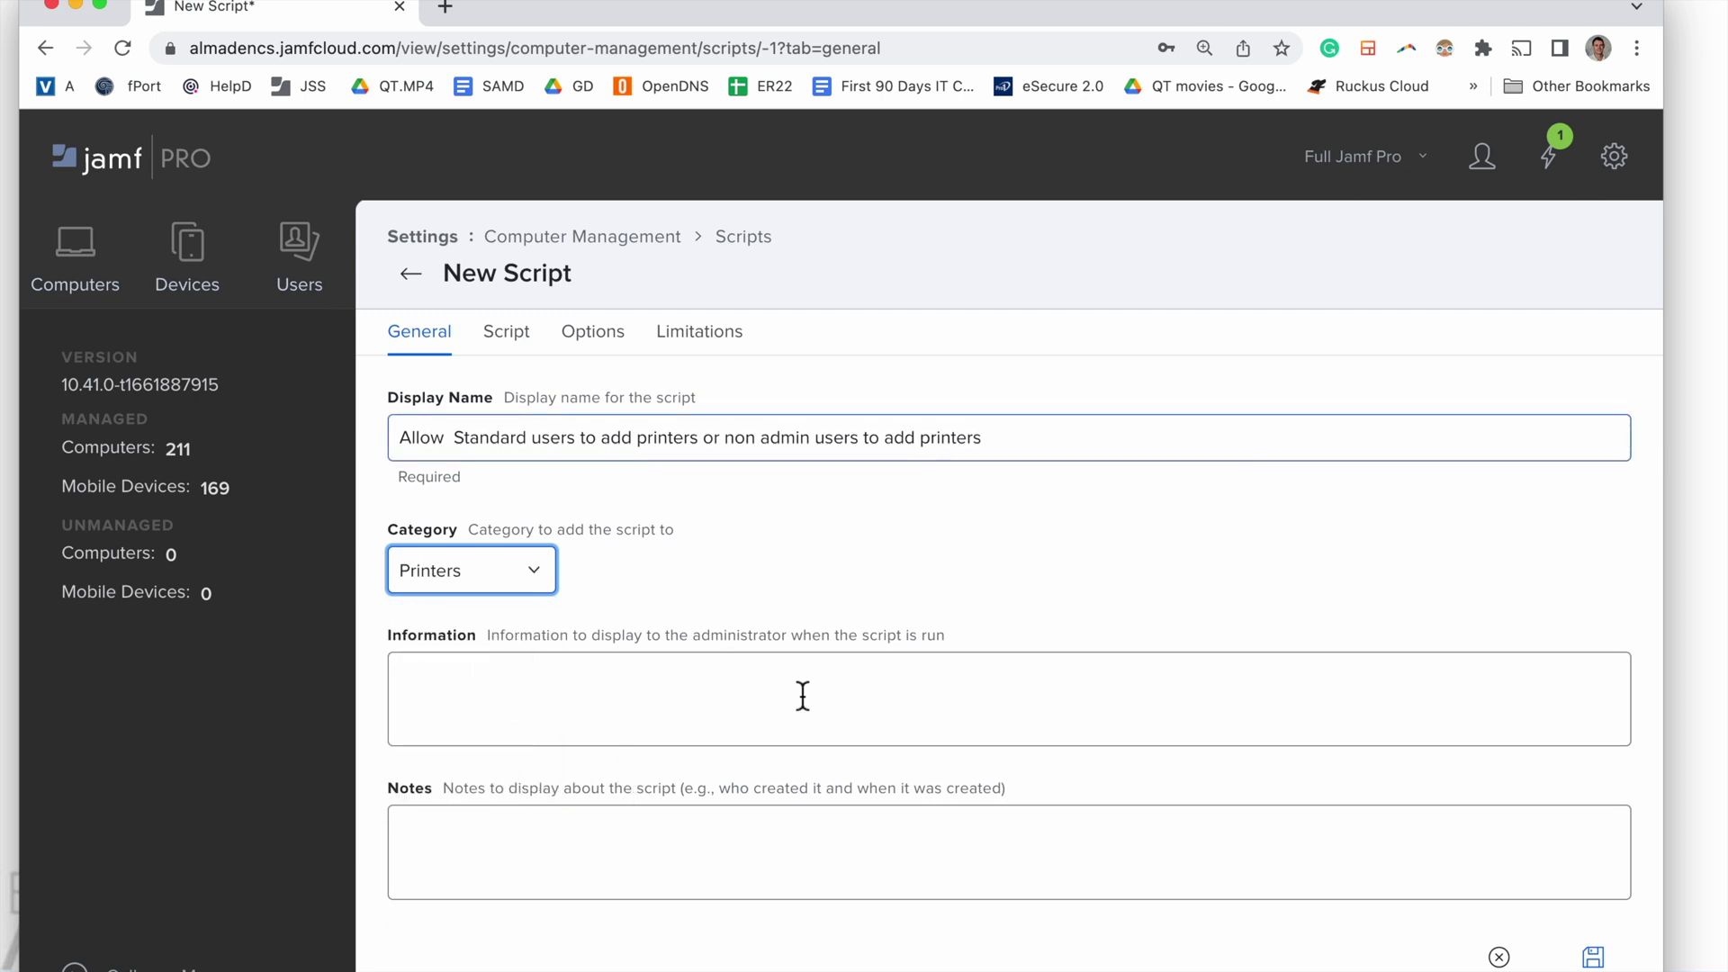
left_click(1593, 958)
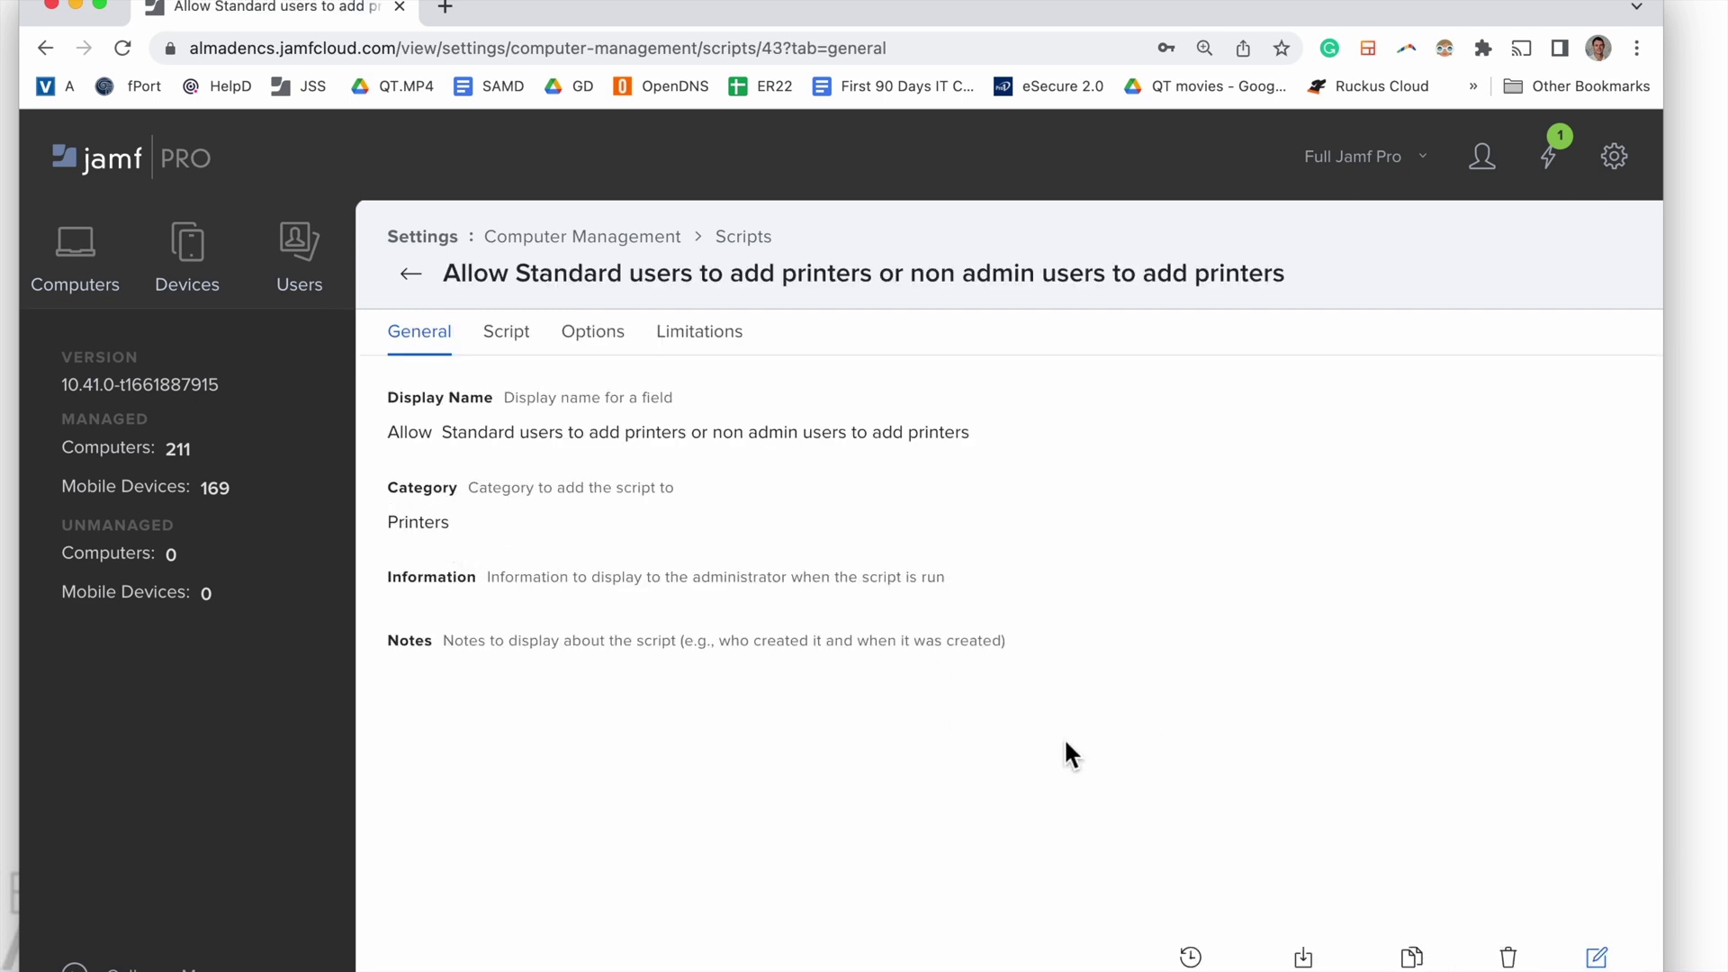
Start a new policy from Computers > Policies.
left_click(106, 268)
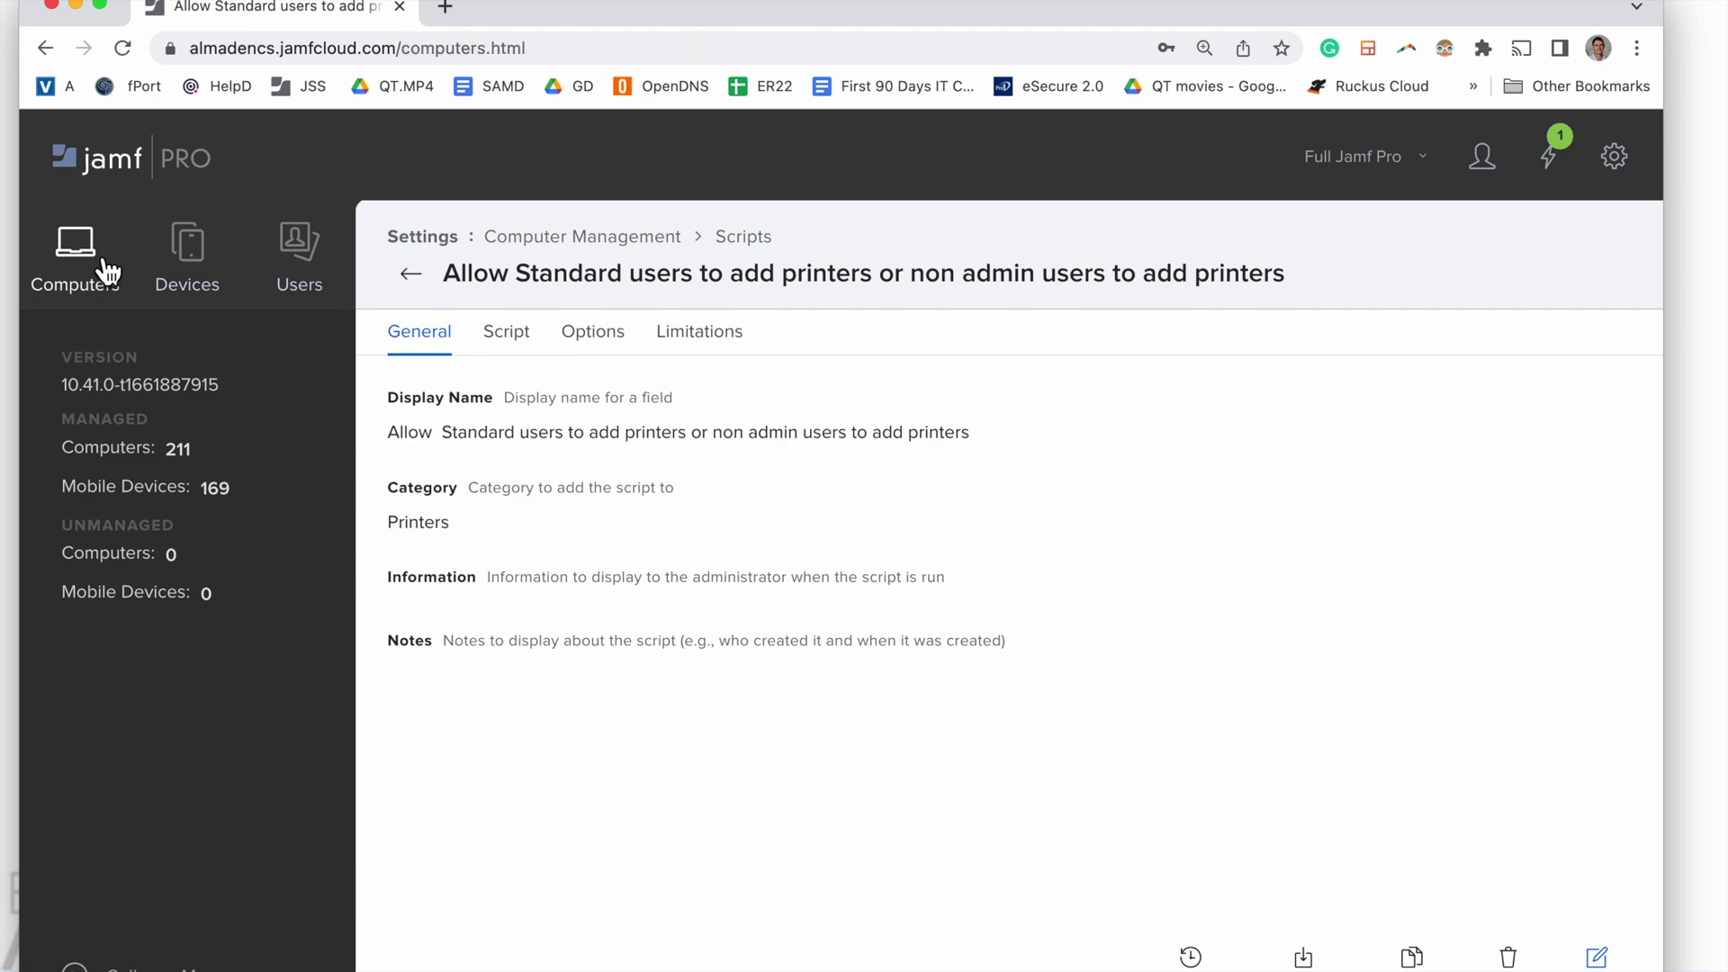
left_click(171, 572)
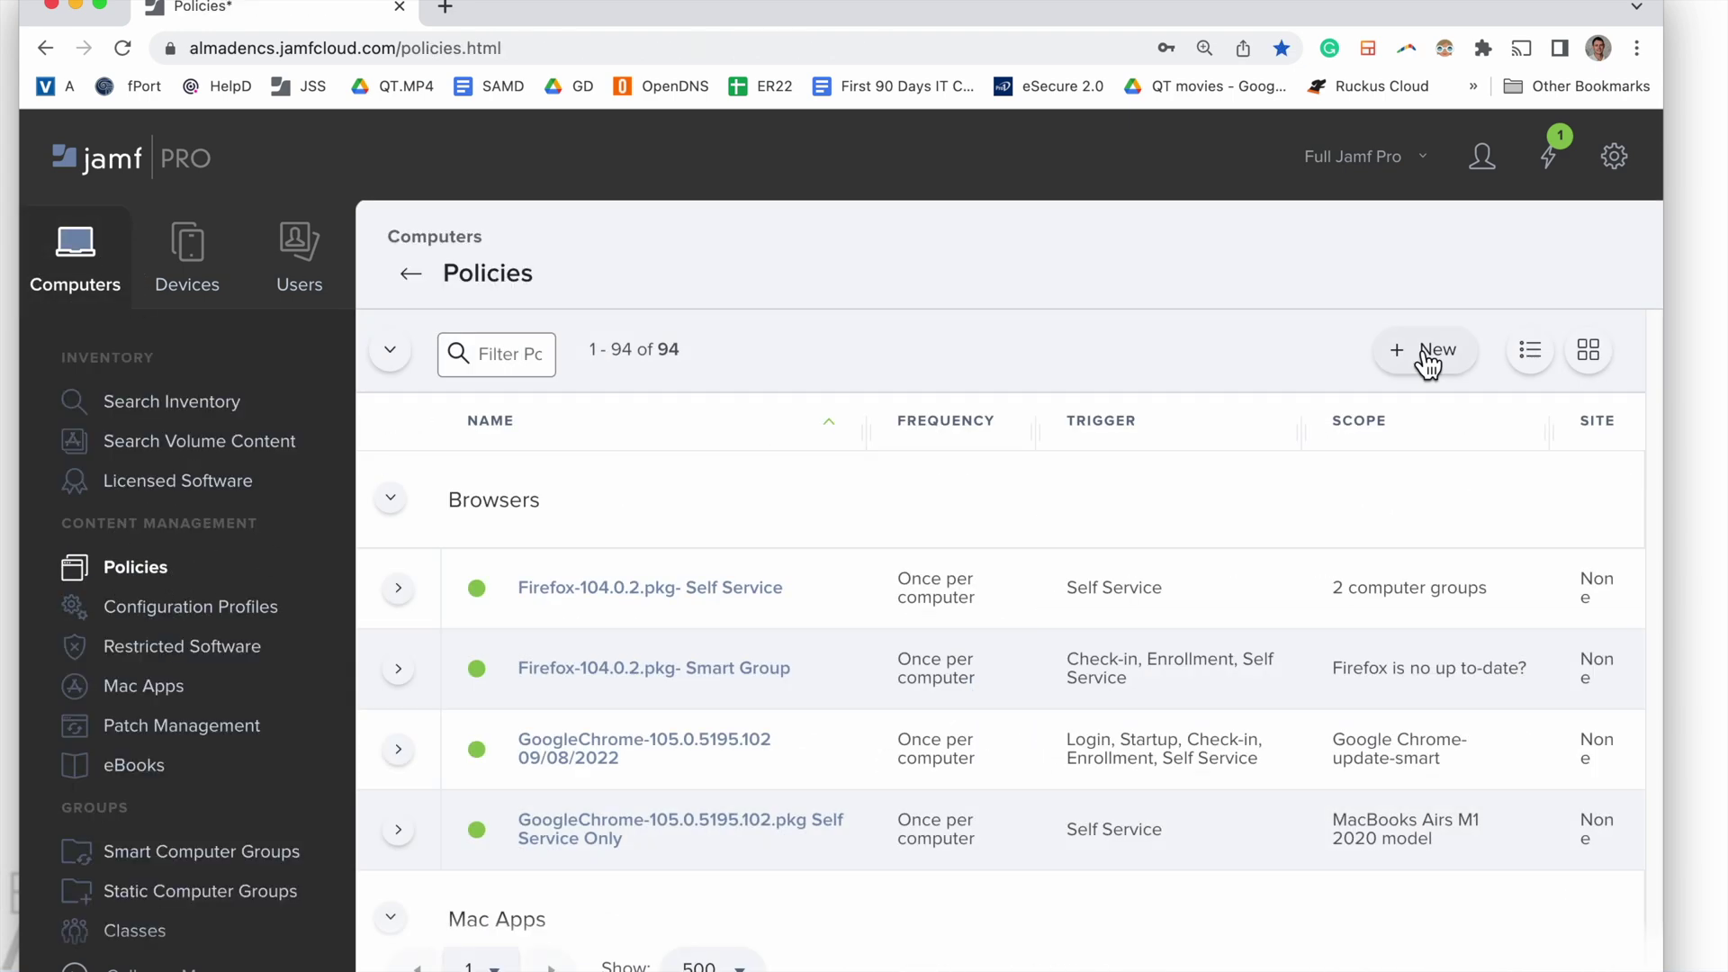
left_click(1425, 354)
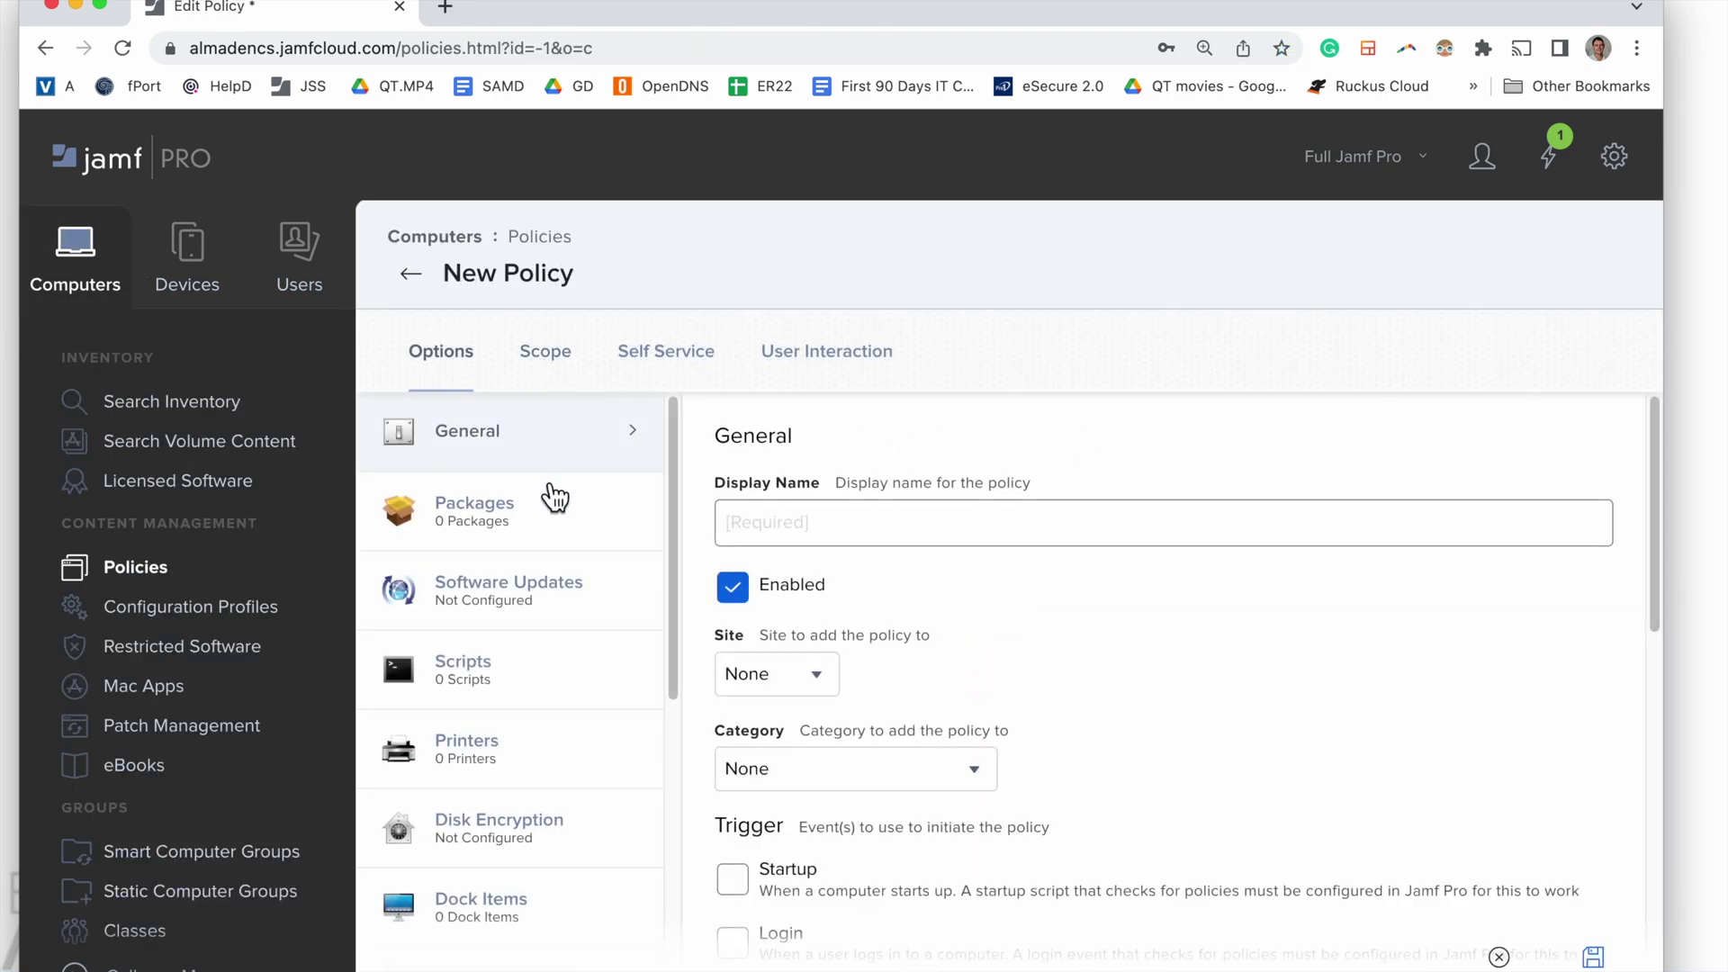
Name the policy 'Allow standard users to add printers', correcting the misspelled 'standerd'.
left_click(884, 531)
type("Allo")
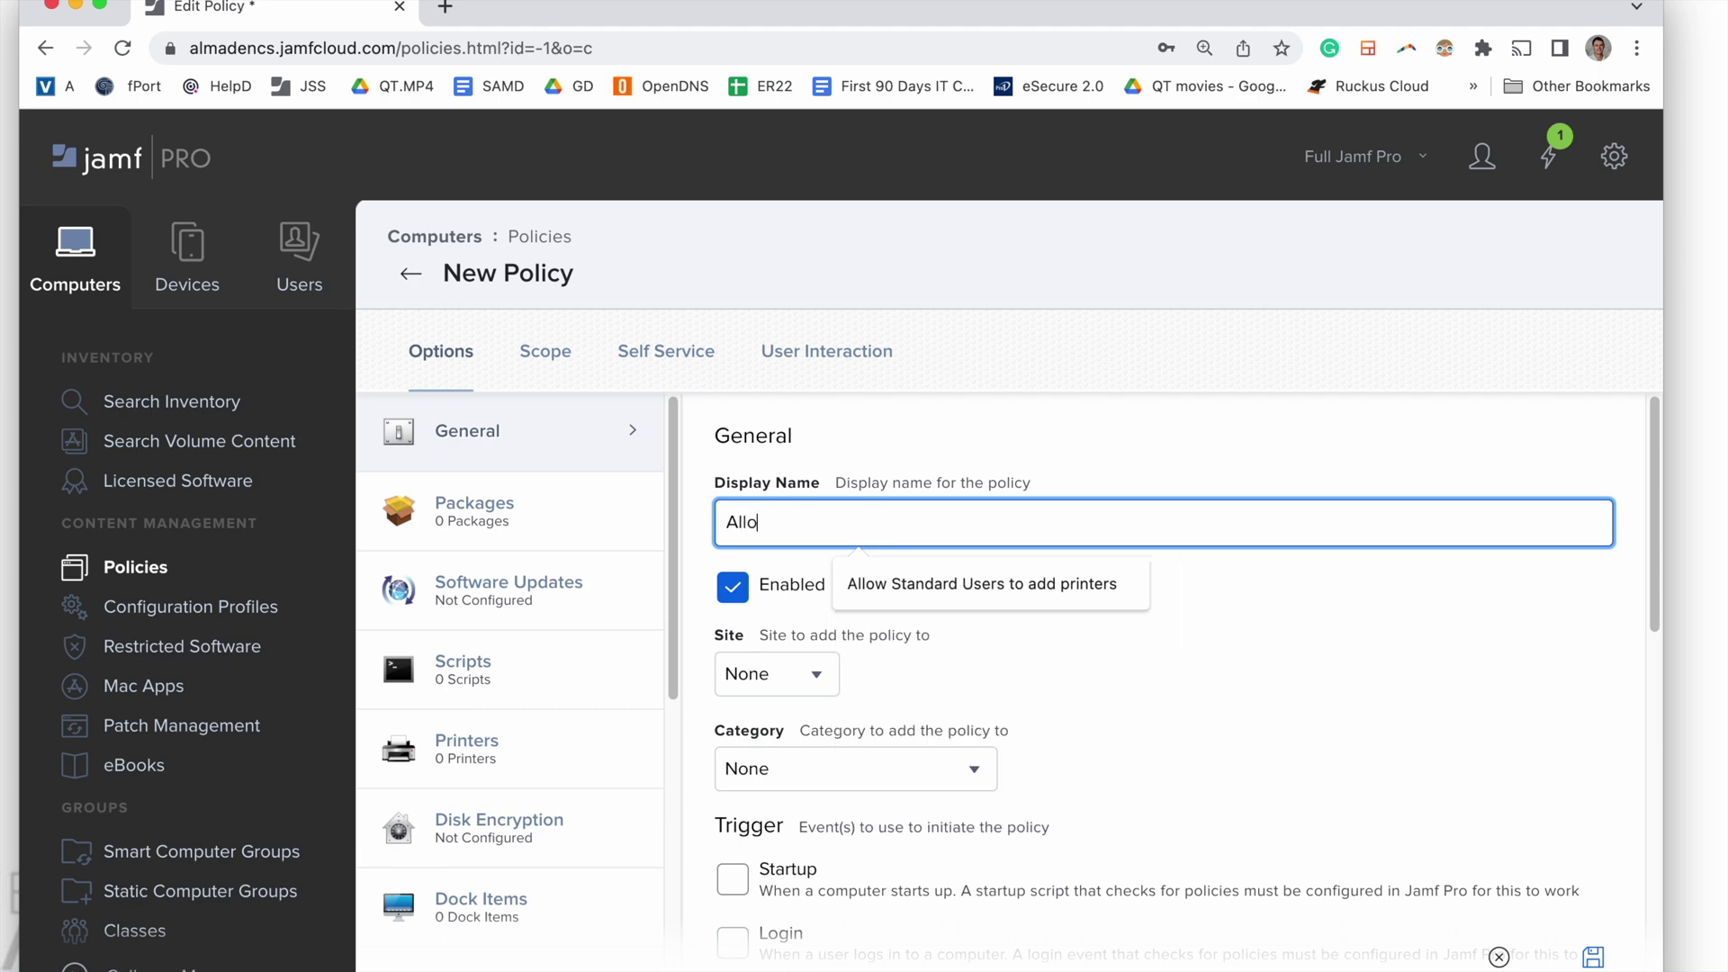
type("w stander")
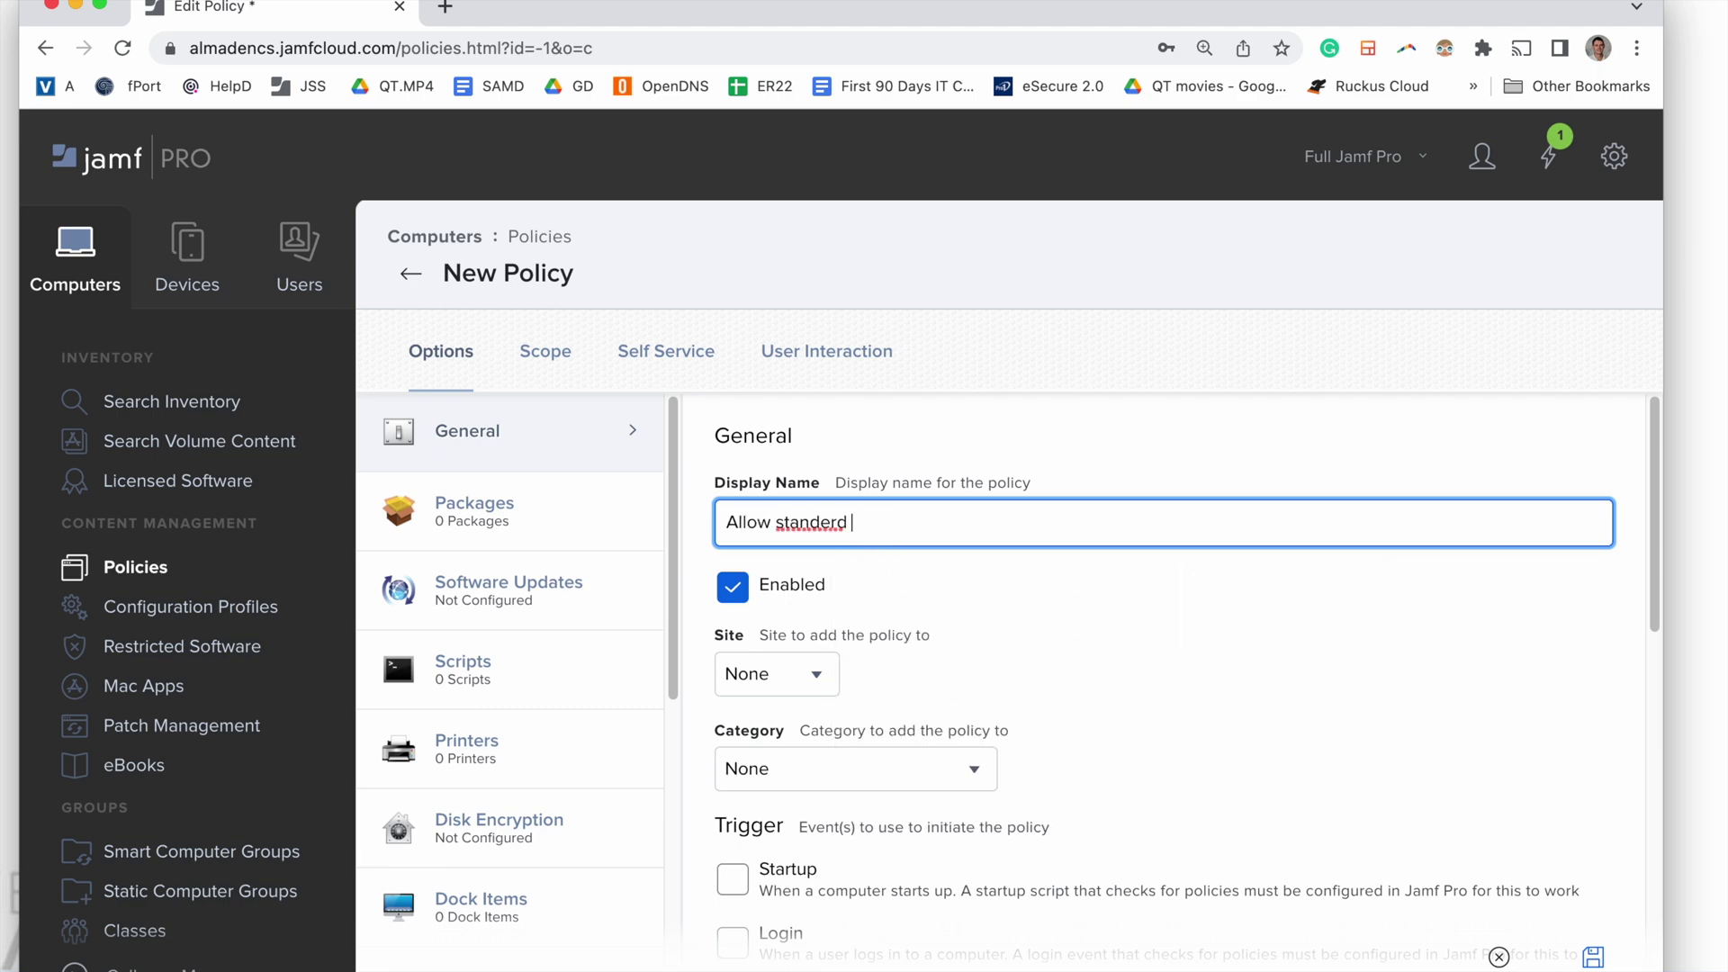
type("d")
right_click(802, 526)
left_click(864, 544)
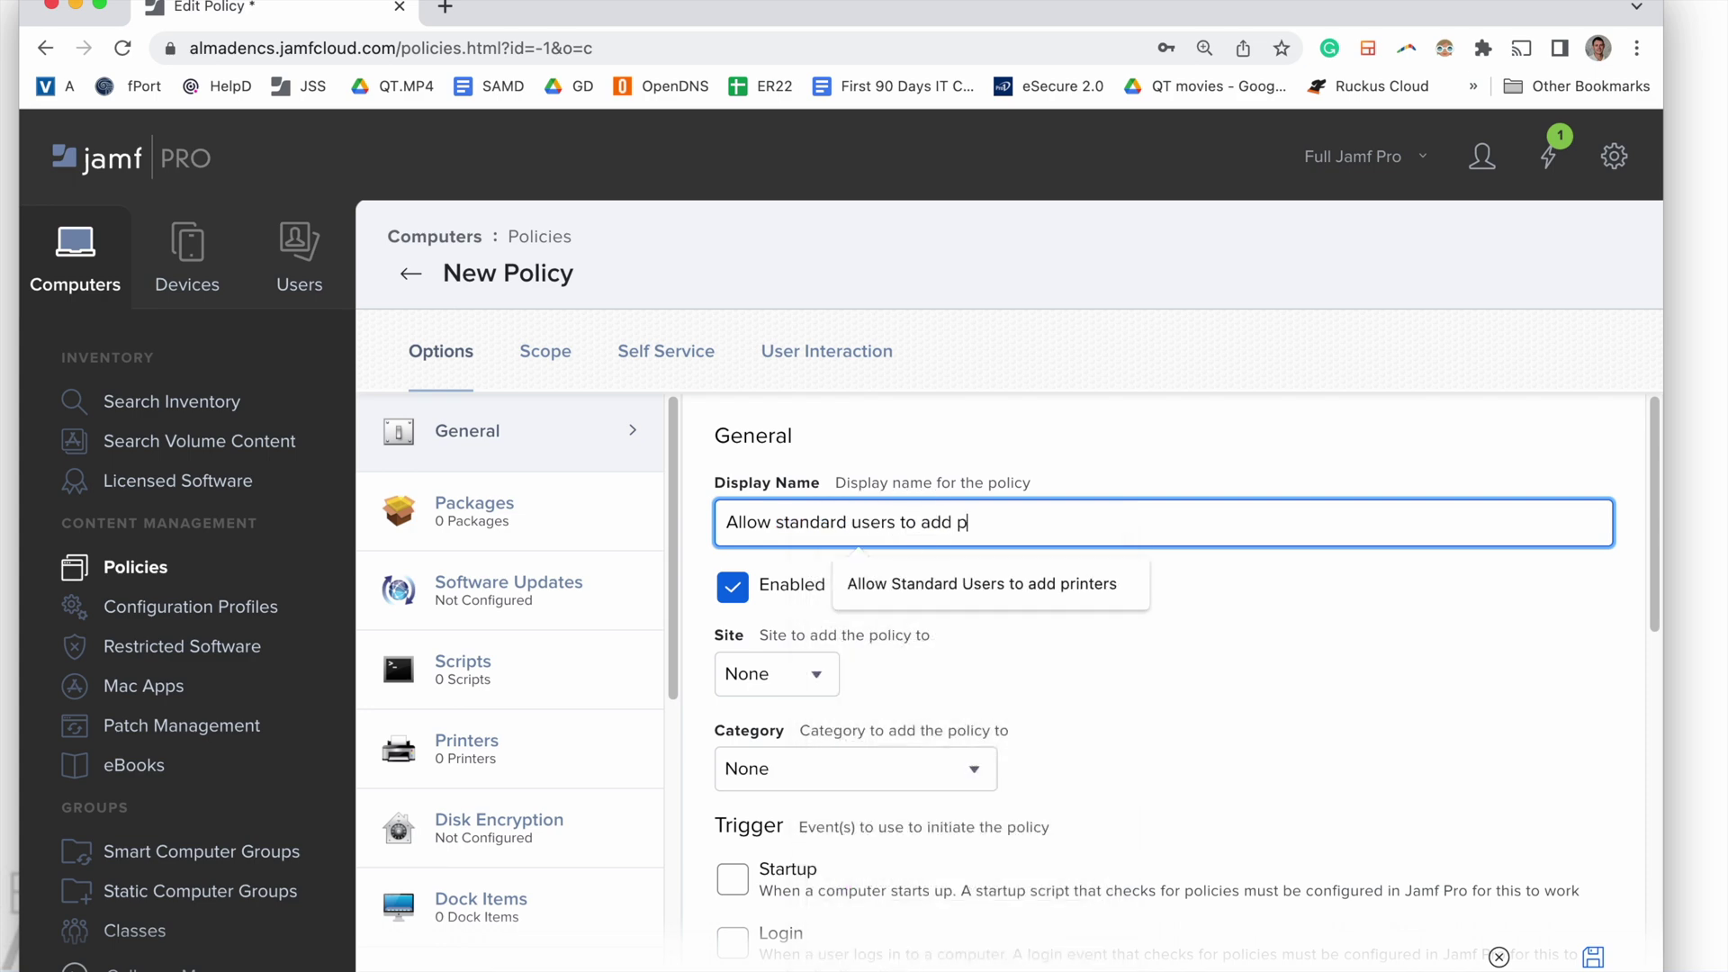
left_click(1209, 587)
File the new policy under the Printers category.
scroll(1035, 684, "down", 3)
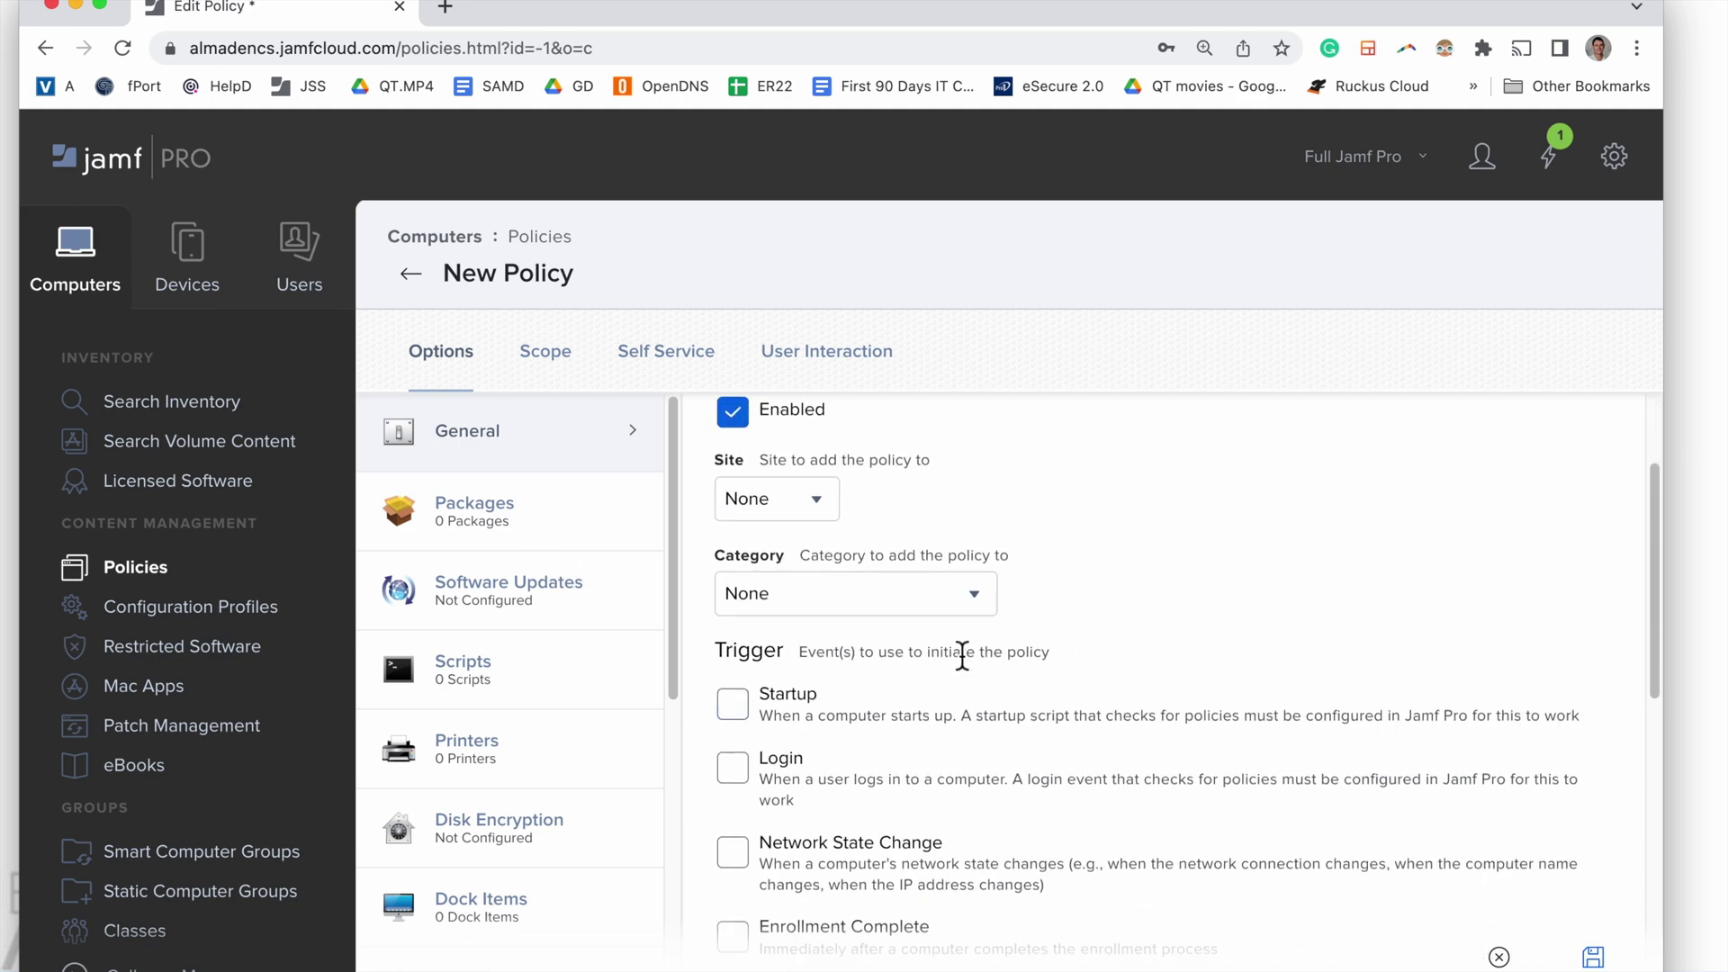
left_click(900, 593)
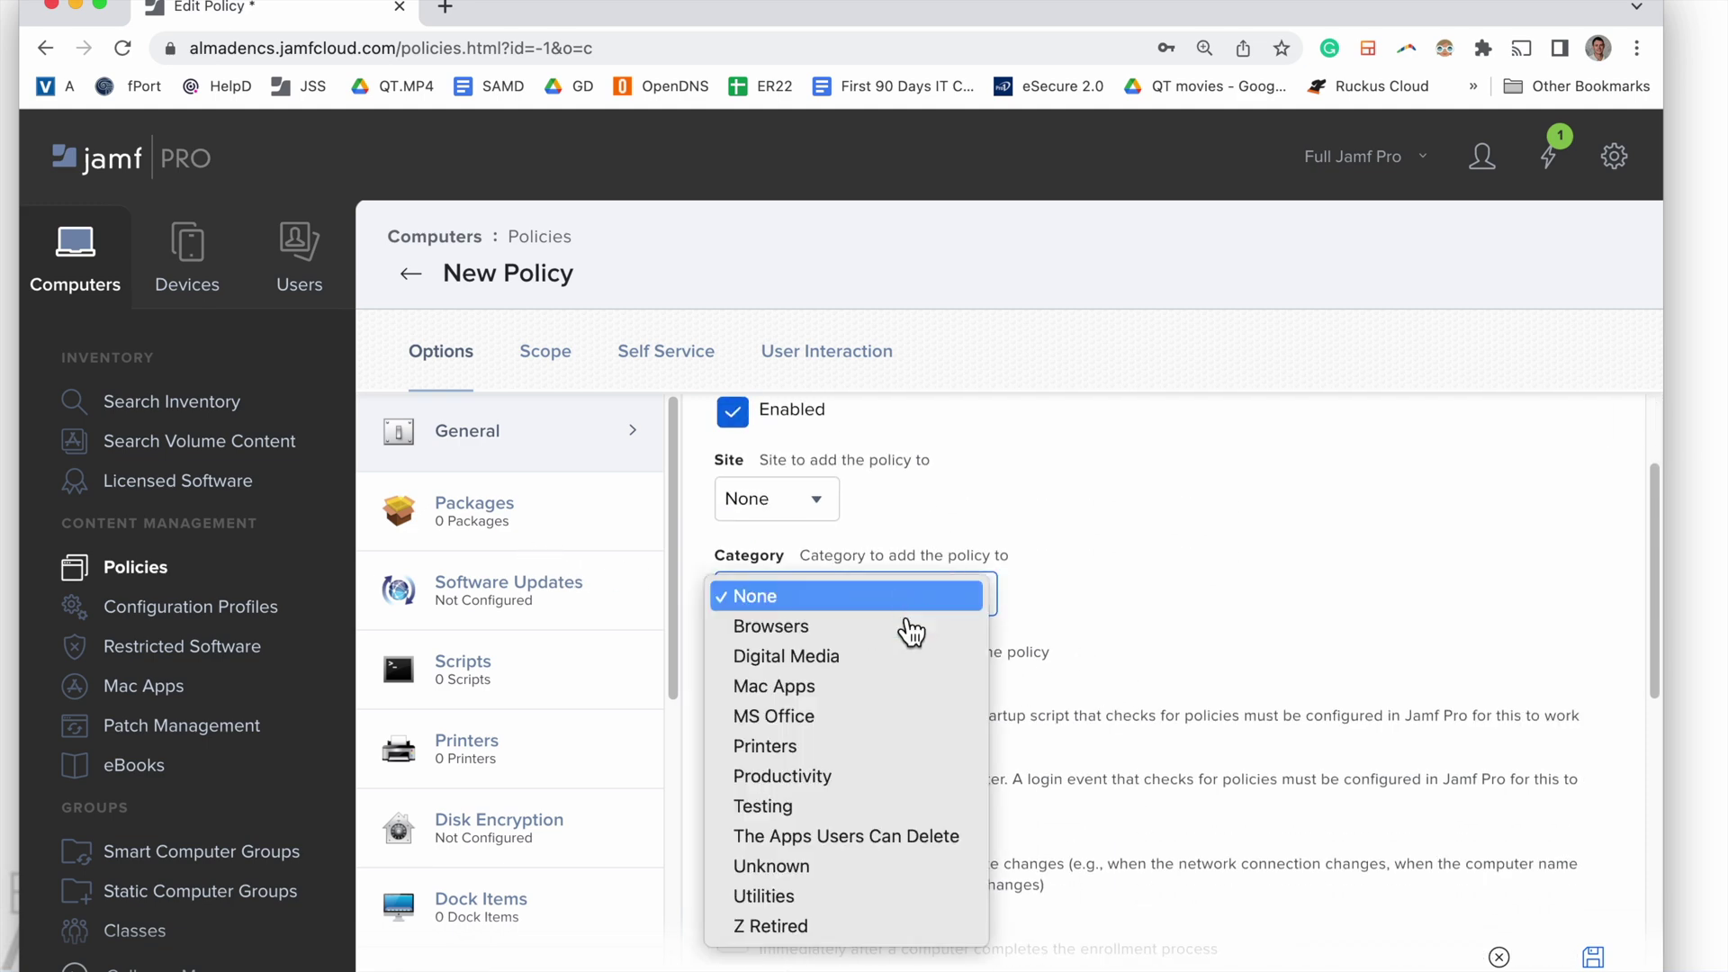
left_click(941, 746)
scroll(1054, 763, "down", 5)
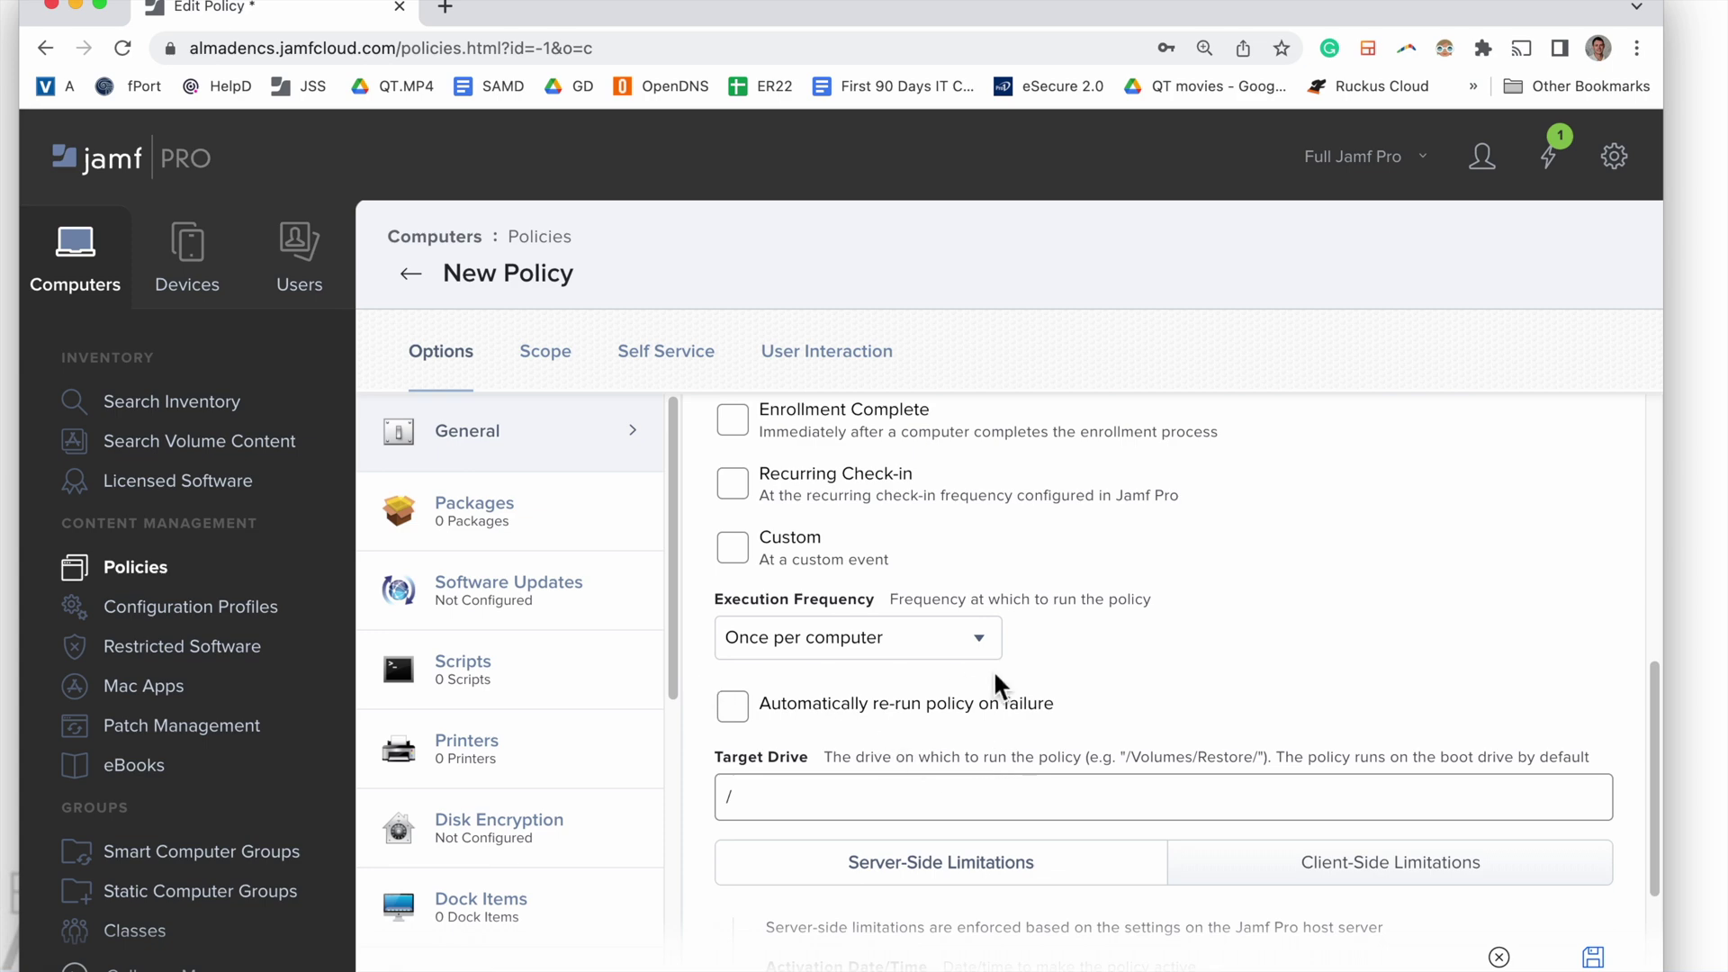
scroll(992, 670, "up", 2)
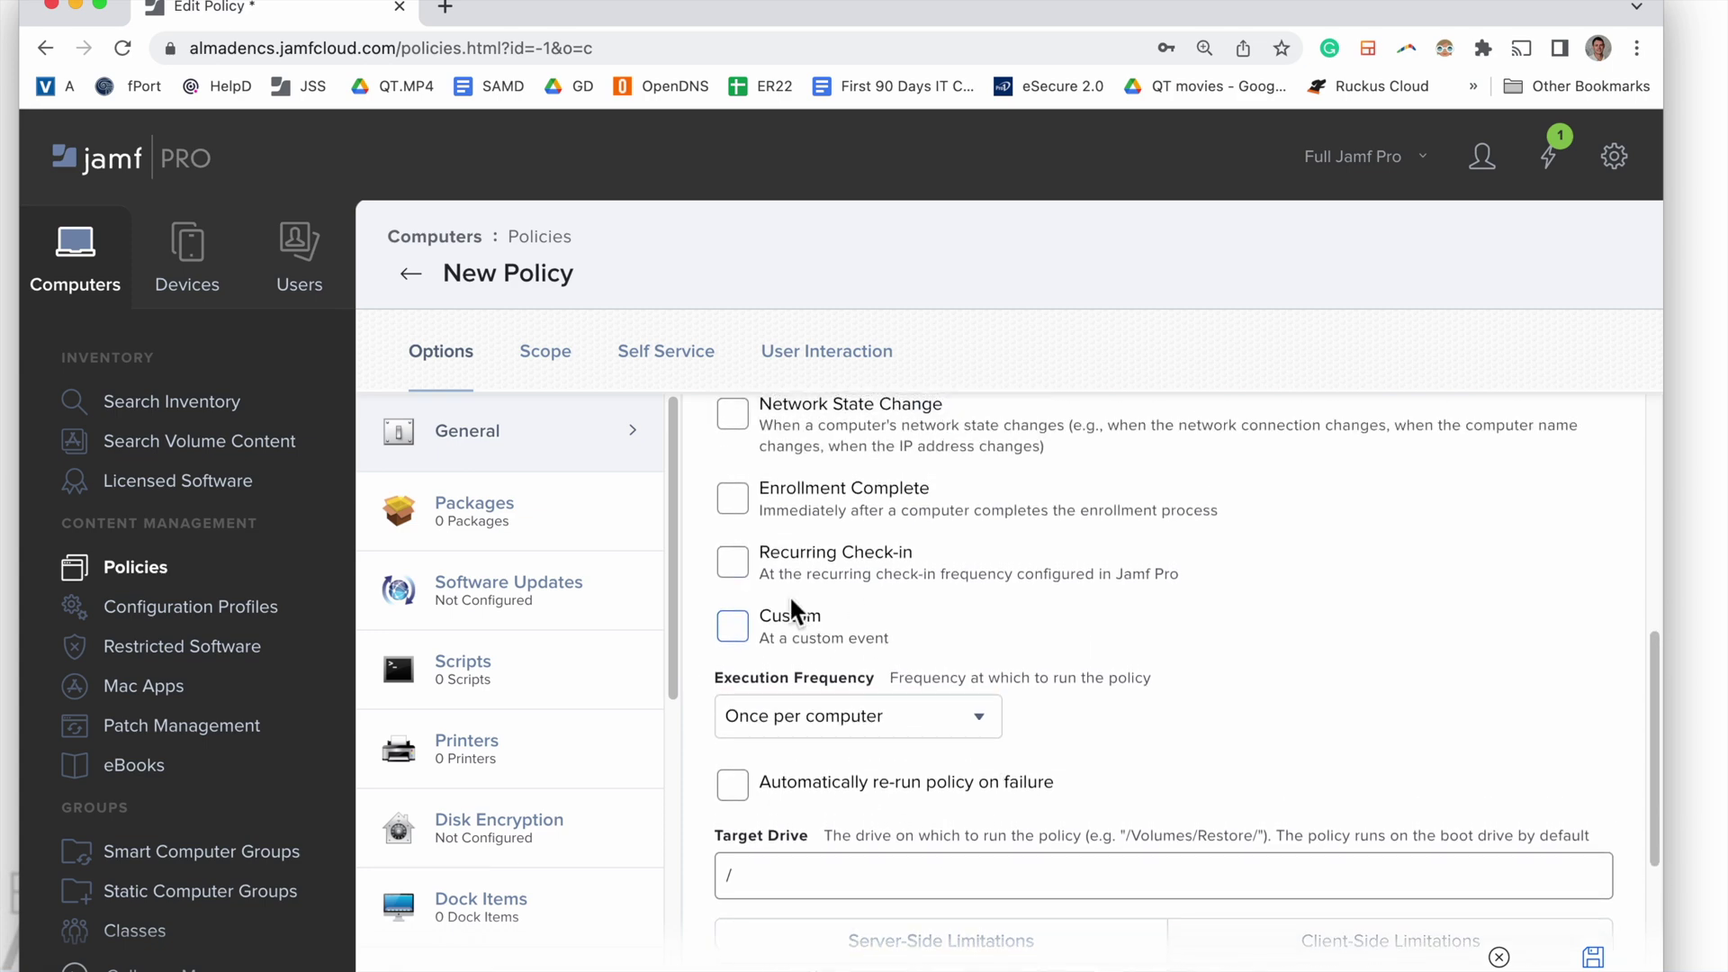
scroll(790, 596, "up", 3)
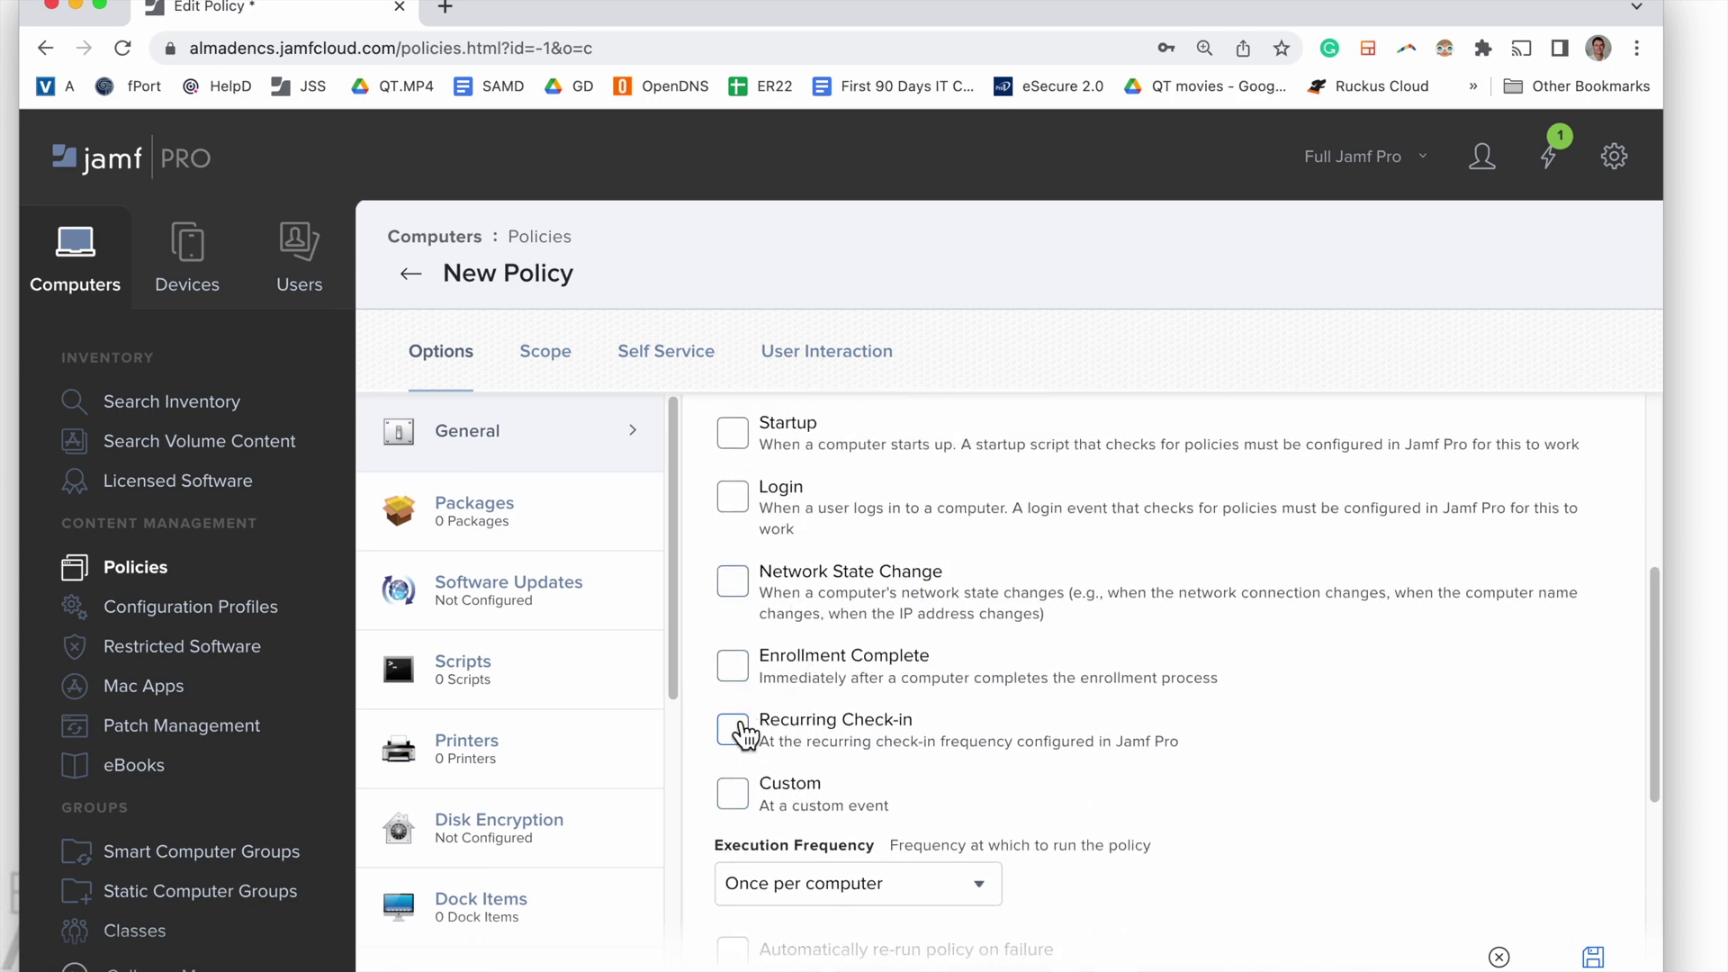
Enable the Recurring Check-in and Enrollment Complete triggers for the policy.
left_click(734, 730)
left_click(735, 666)
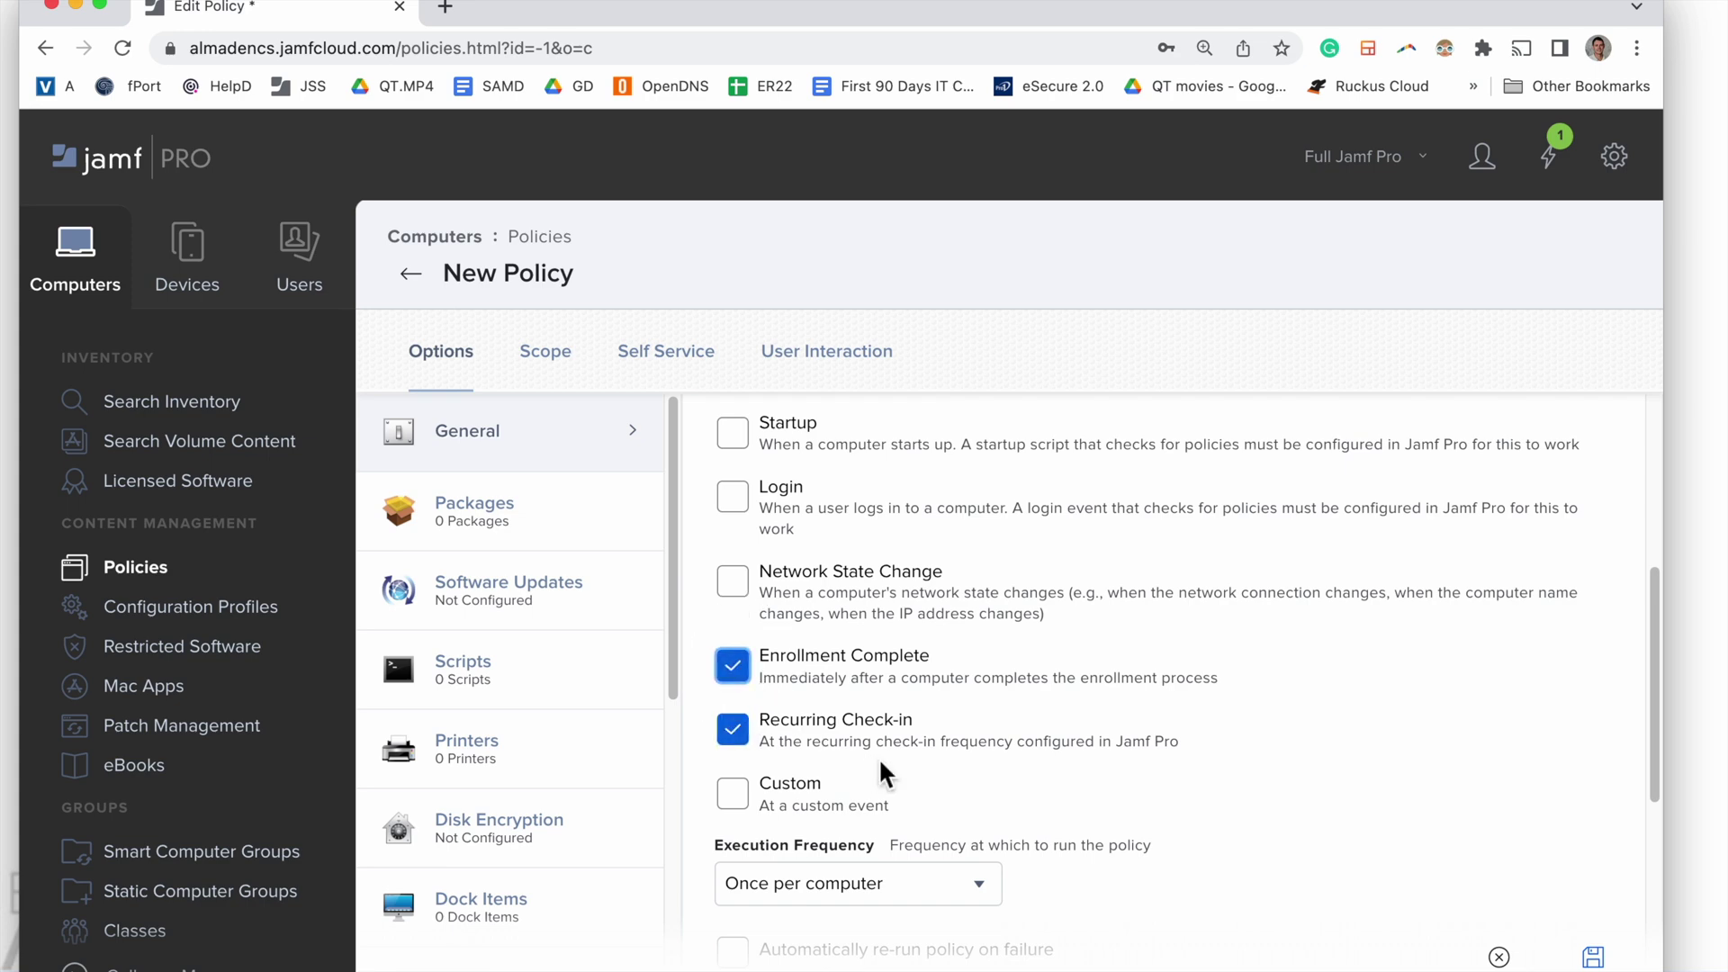
scroll(879, 757, "down", 1)
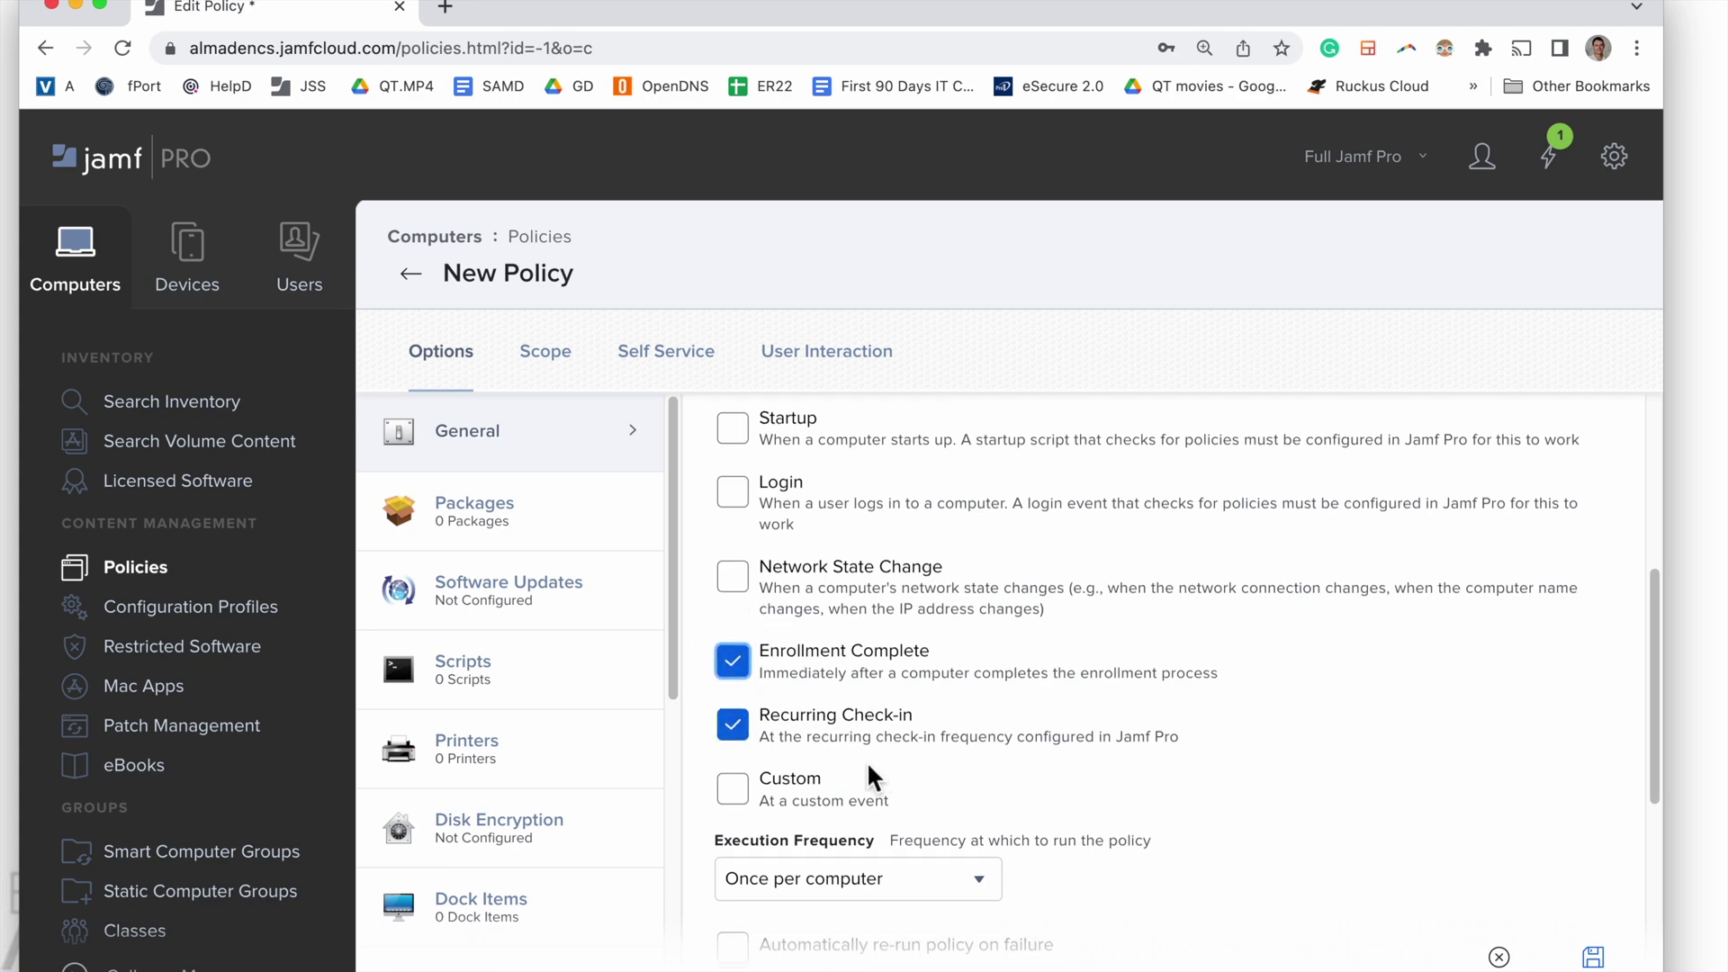
scroll(909, 748, "up", 5)
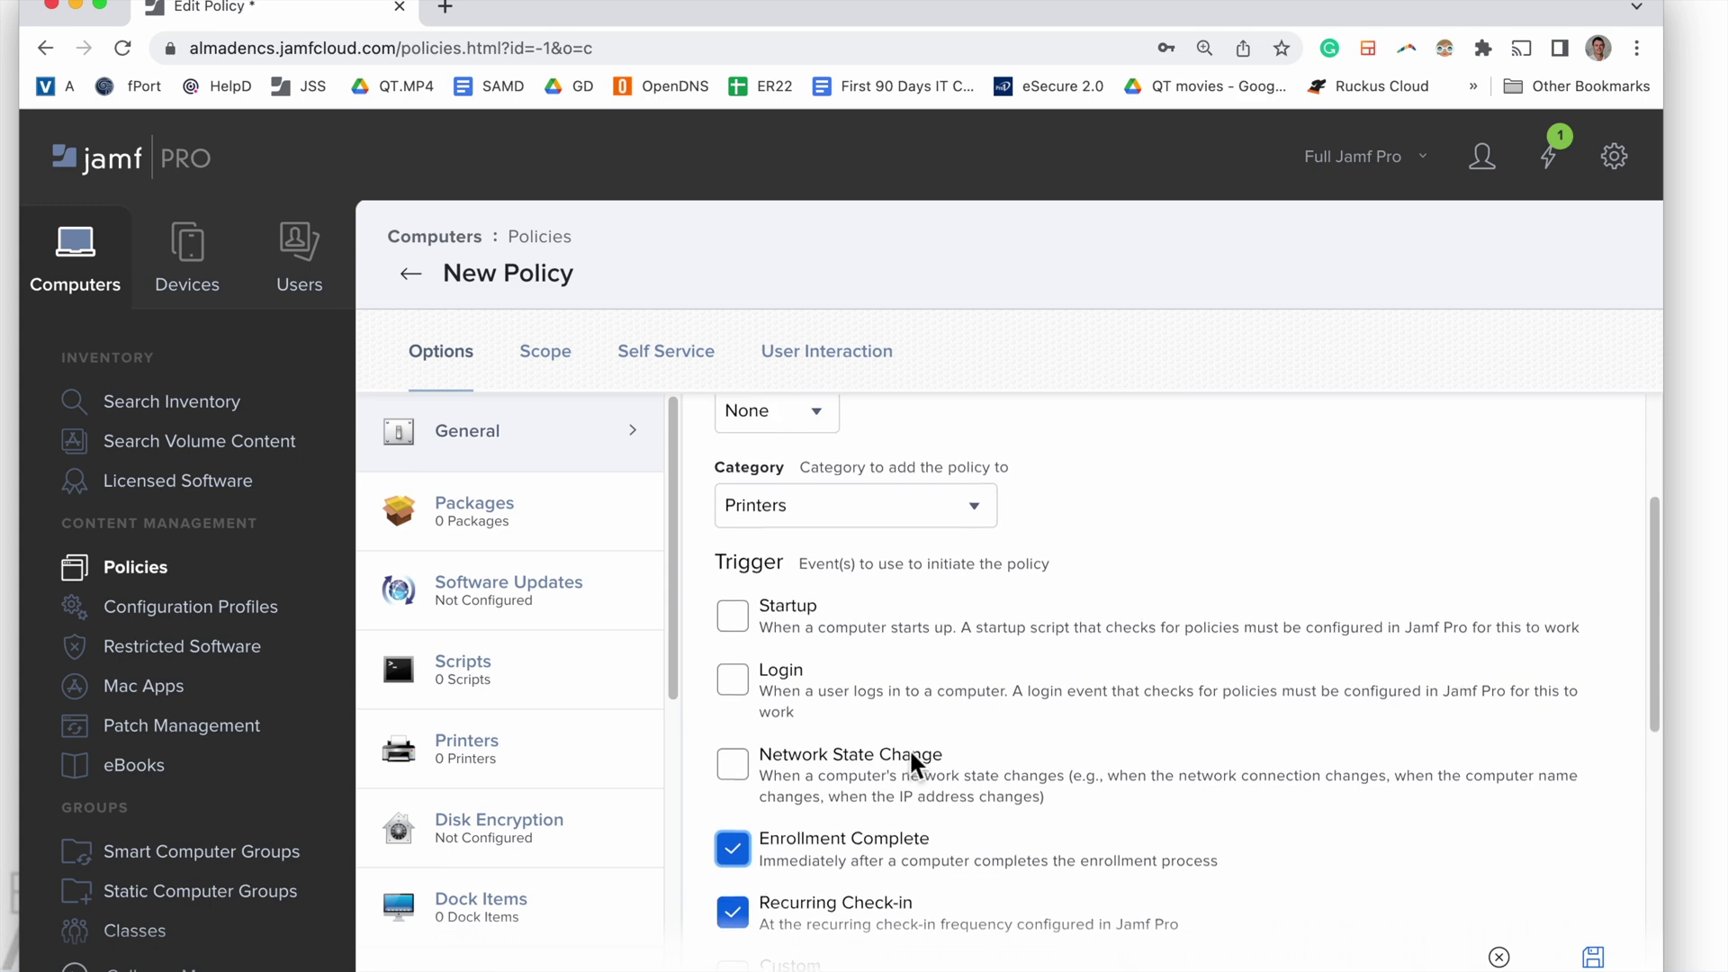
scroll(912, 764, "down", 2)
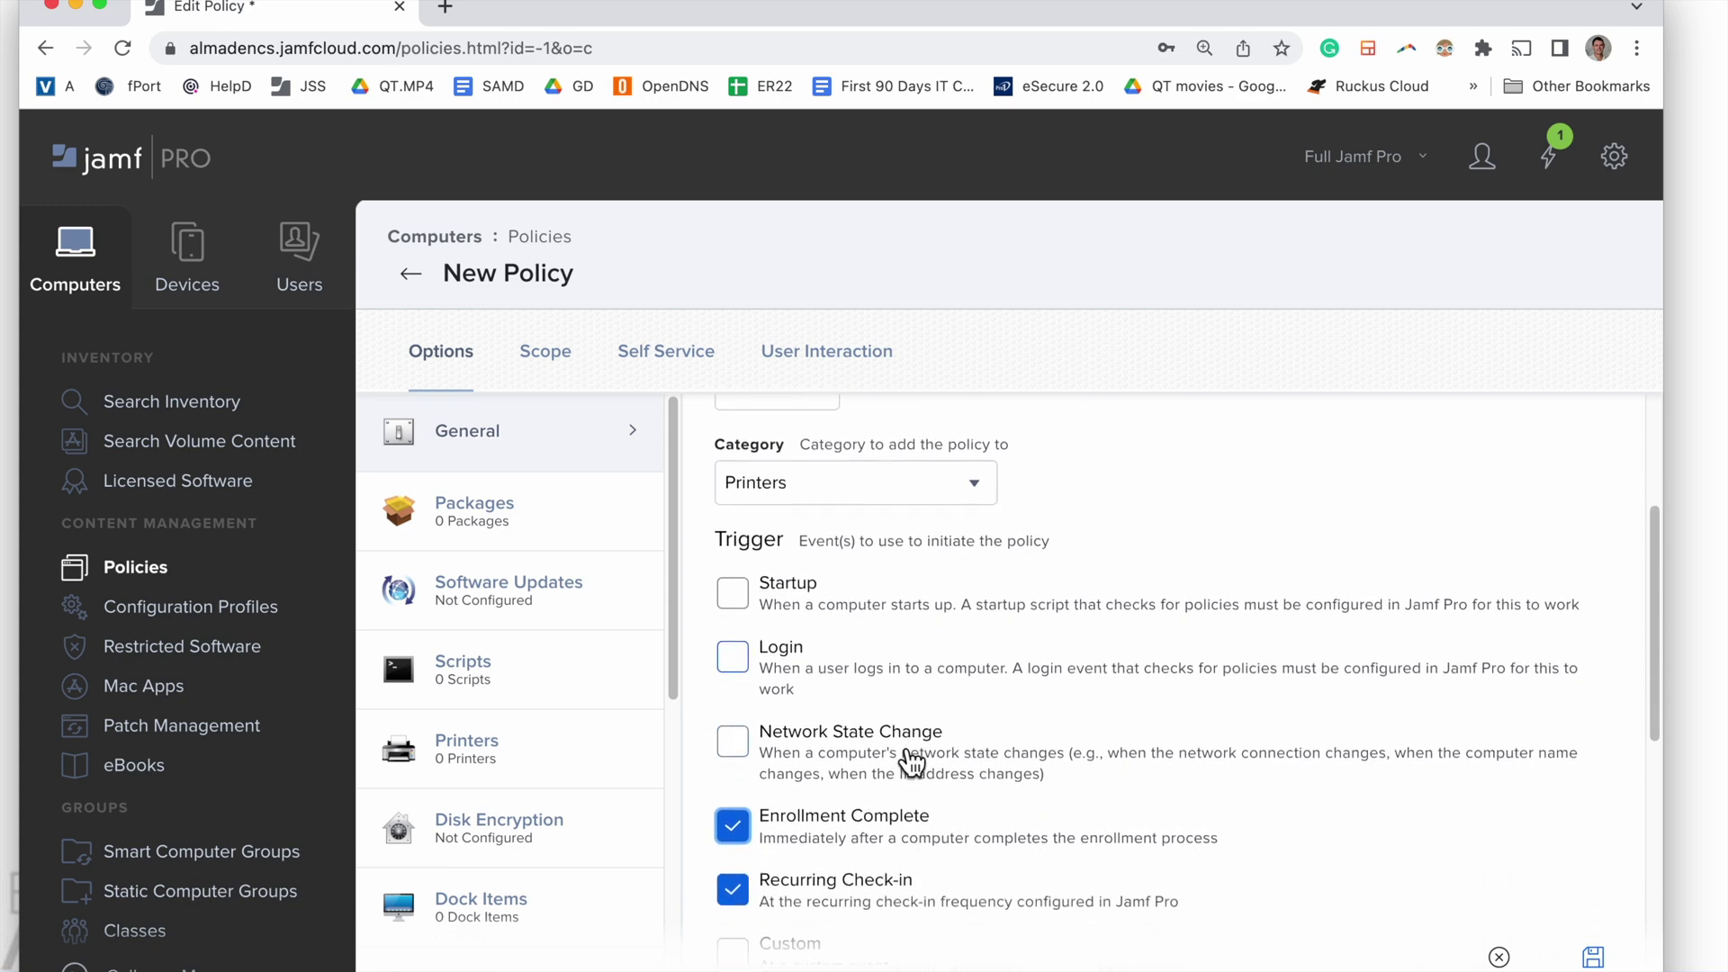
scroll(912, 763, "up", 2)
scroll(912, 761, "down", 6)
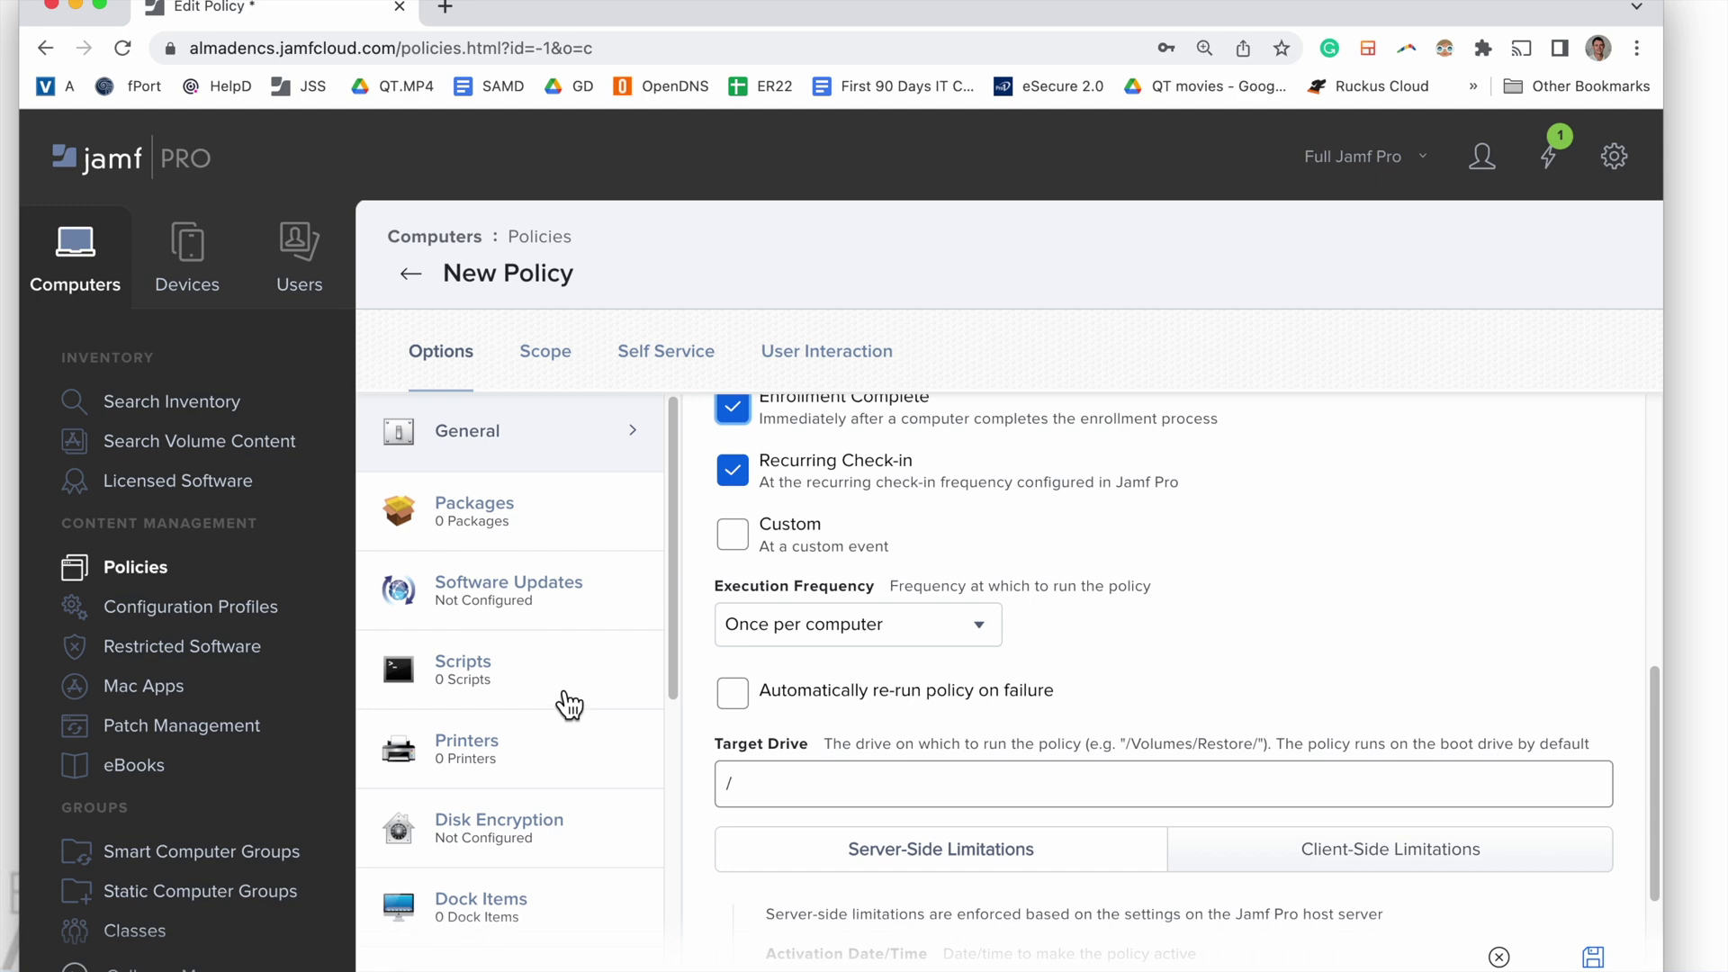
left_click(568, 705)
Add the script that lets standard users add printers to the policy.
left_click(1211, 717)
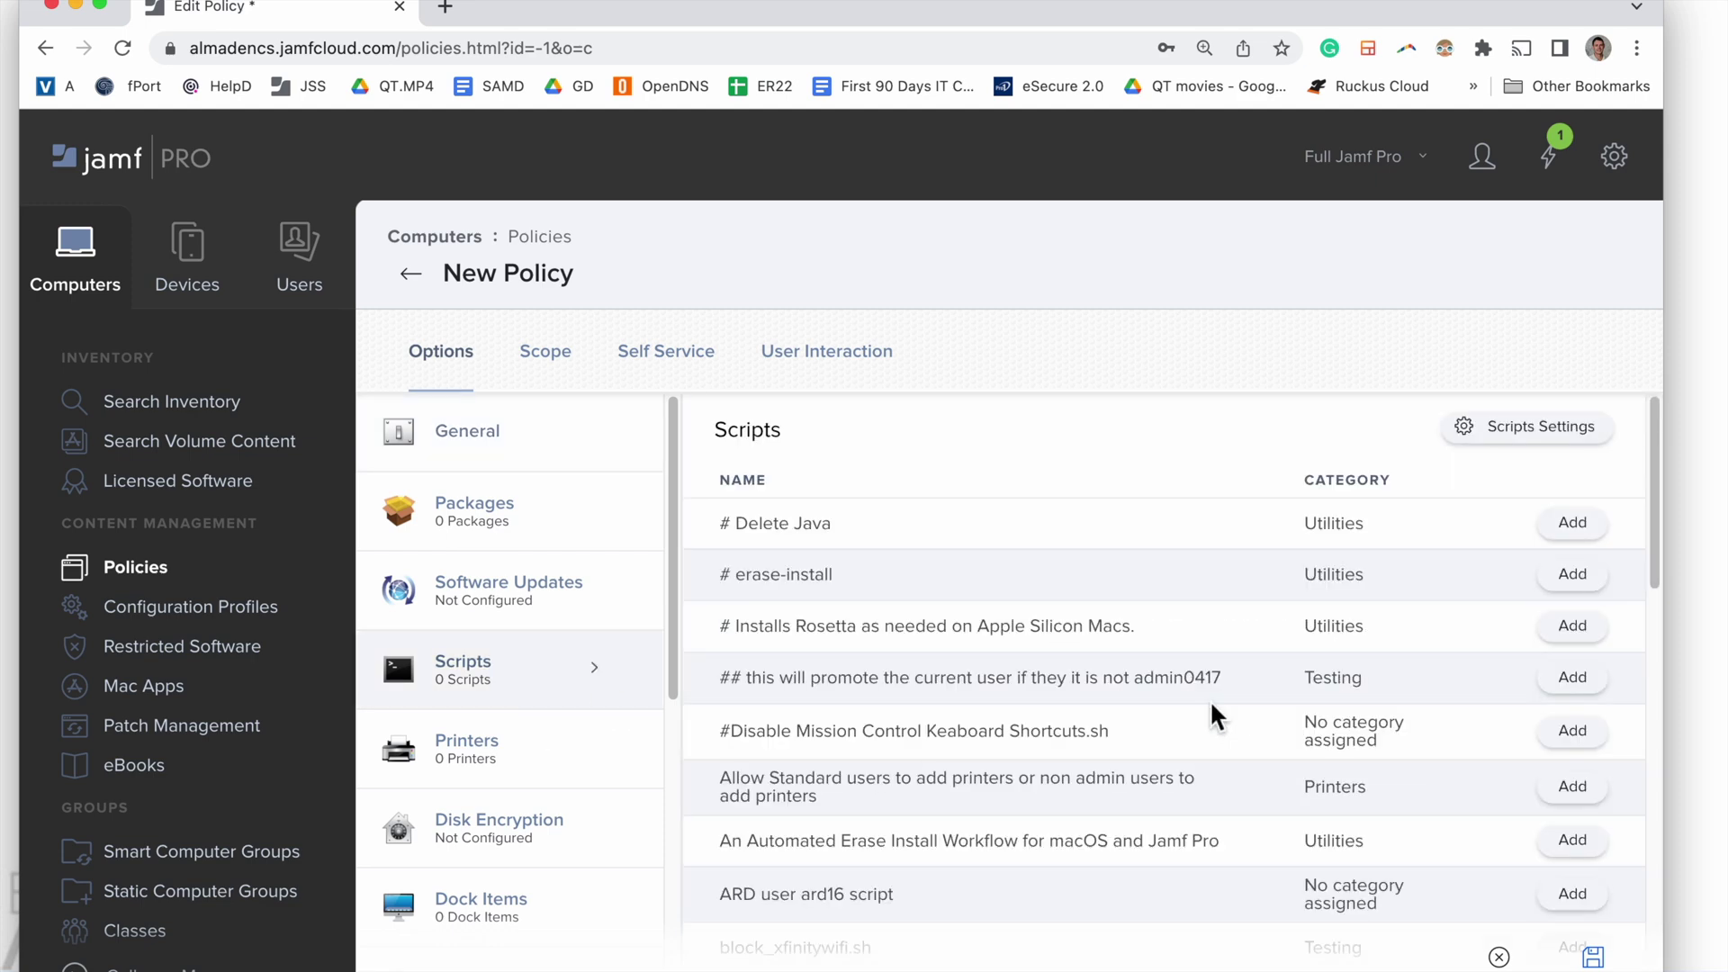
scroll(1211, 702, "down", 5)
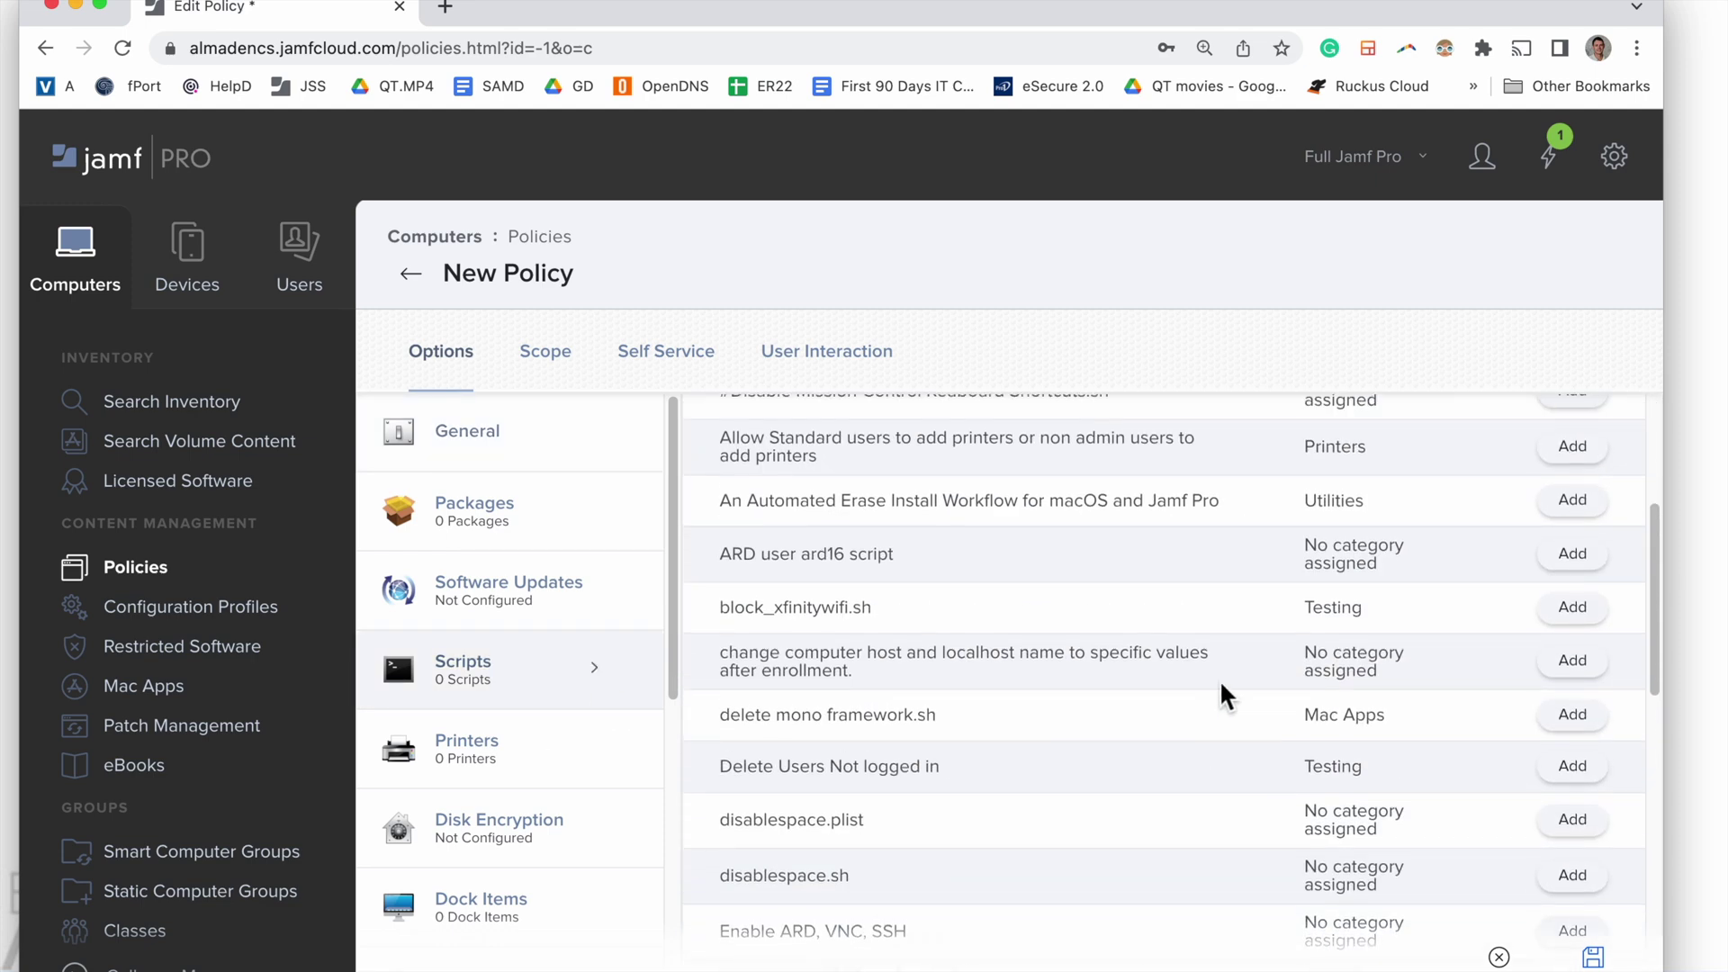
left_click(1571, 450)
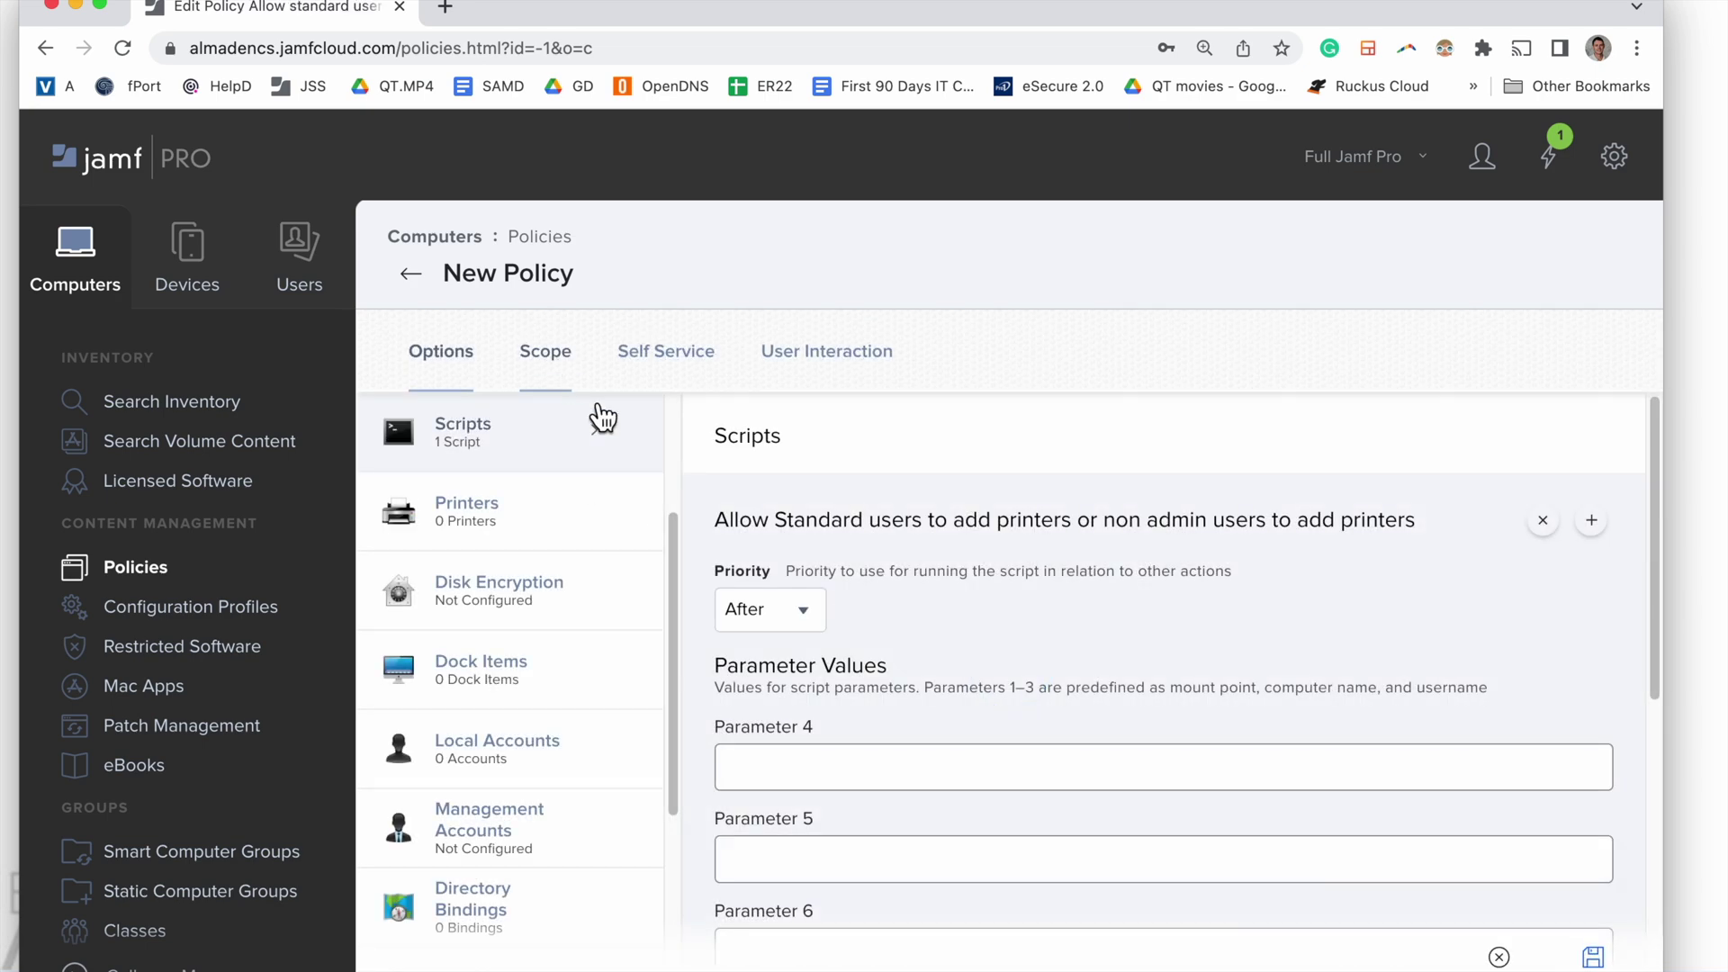
scroll(882, 689, "down", 8)
scroll(882, 689, "up", 10)
Scope the policy to the MacBooks Airs M1 2020 computer group and save it.
left_click(570, 362)
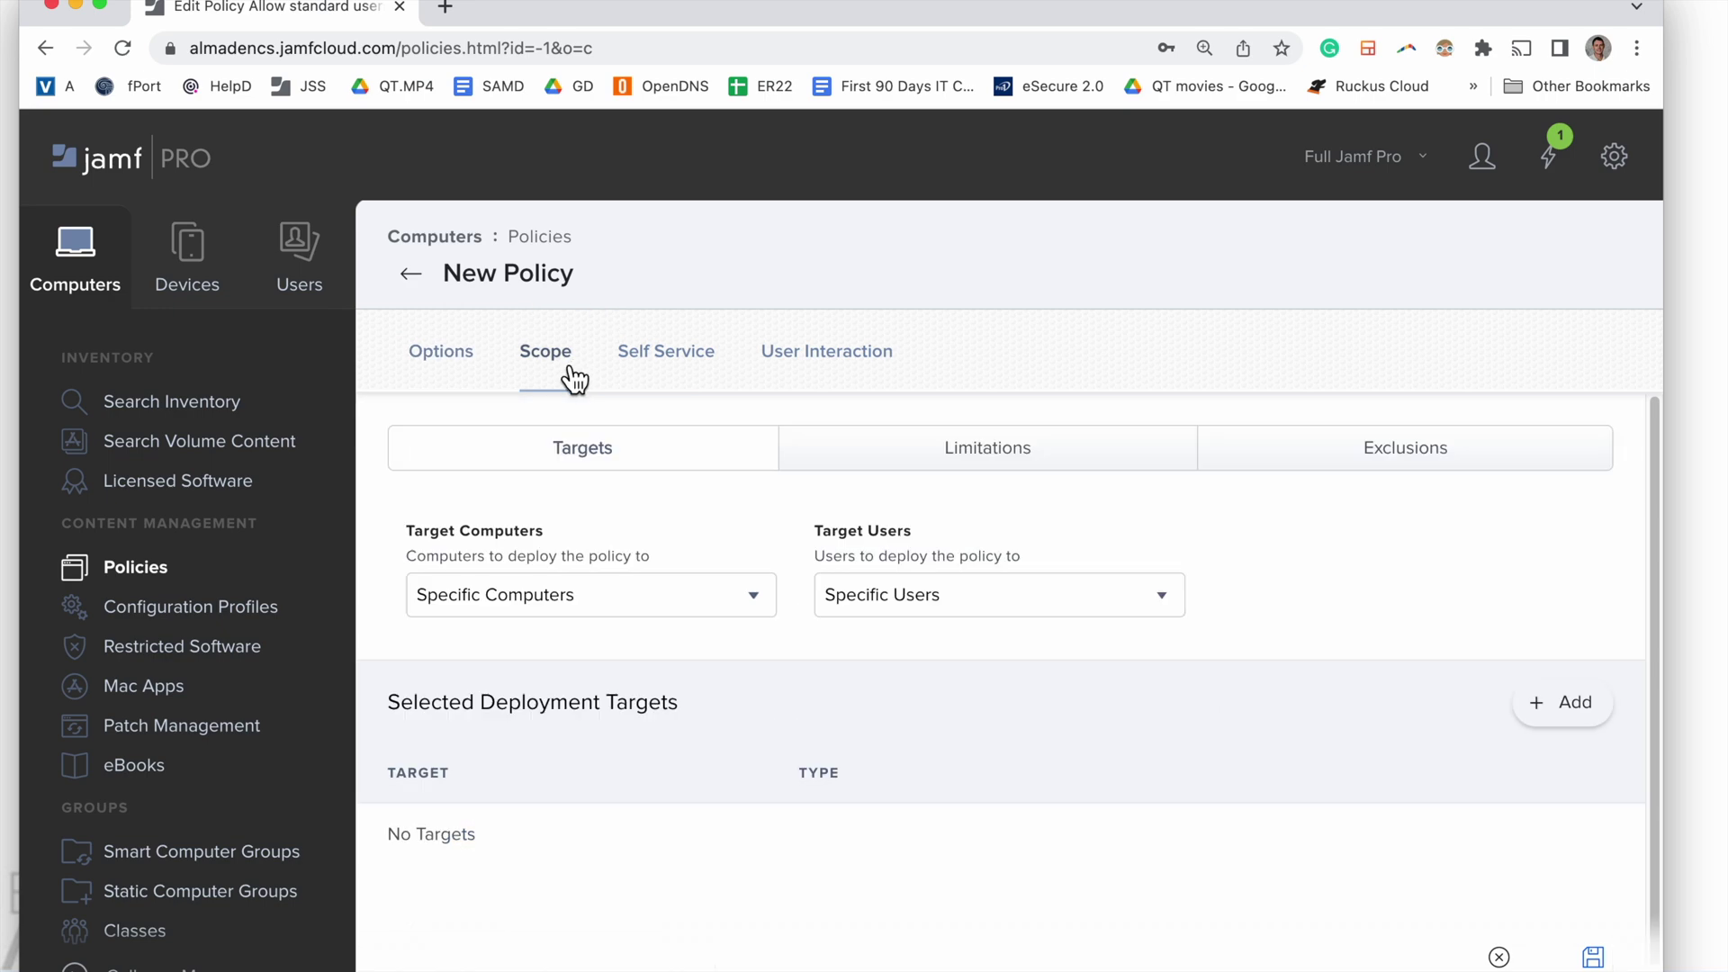
left_click(1565, 711)
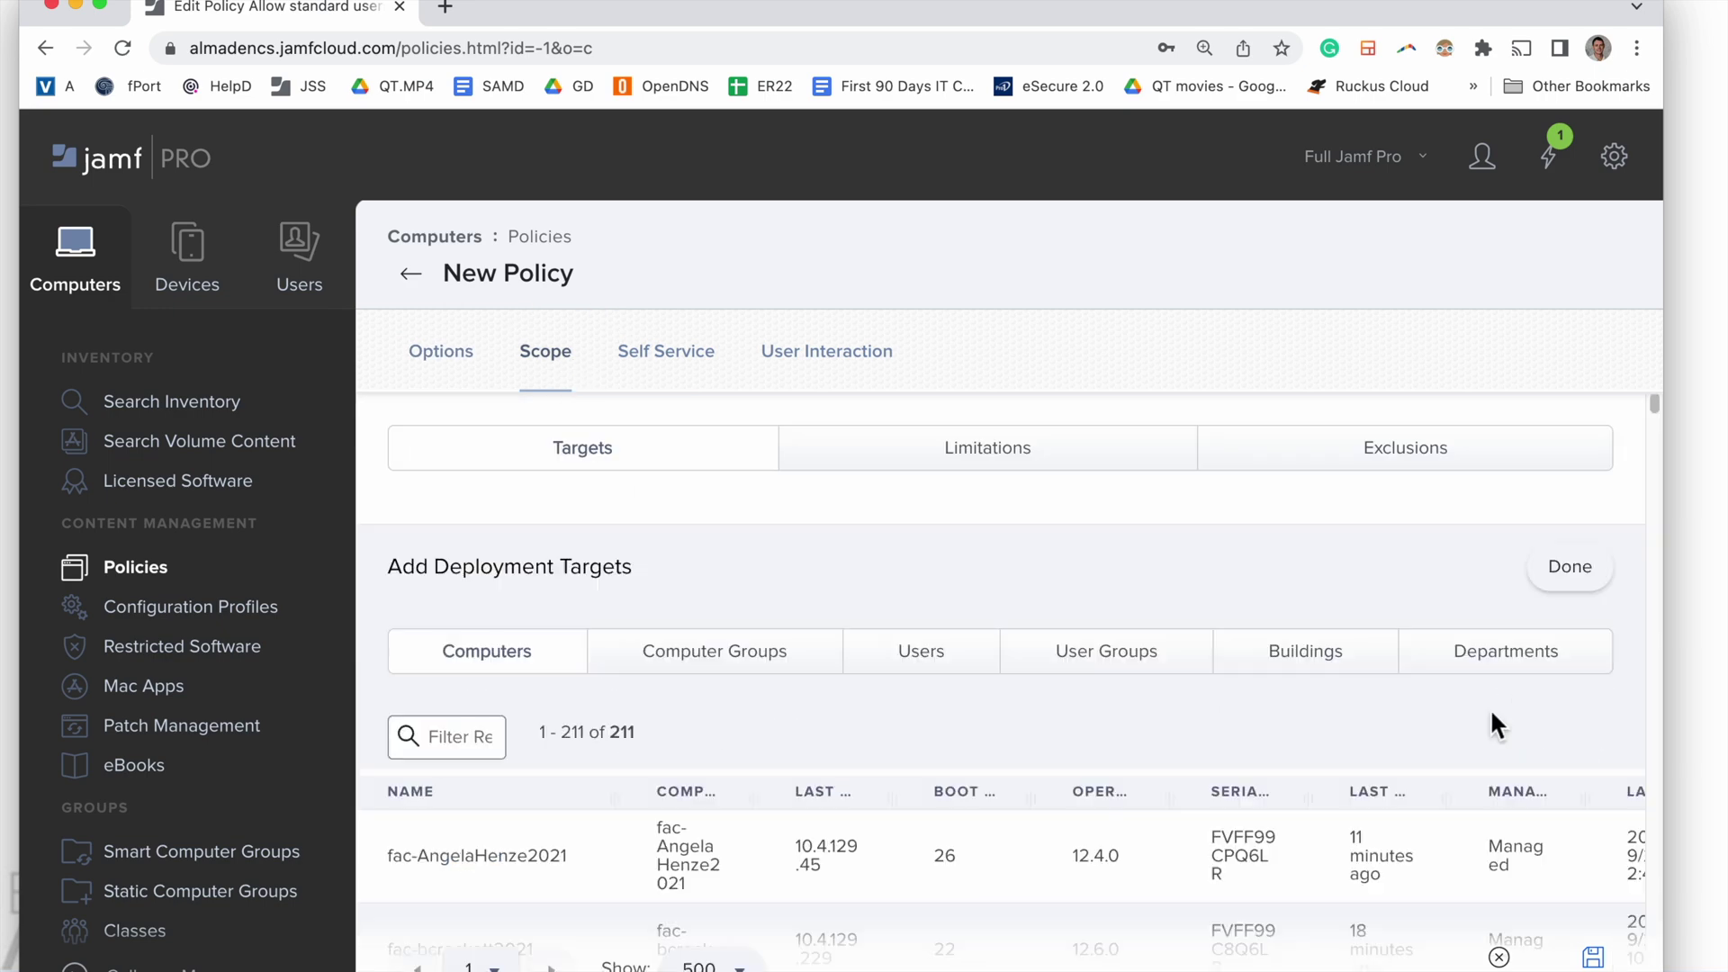
left_click(695, 664)
left_click(479, 736)
type("m1")
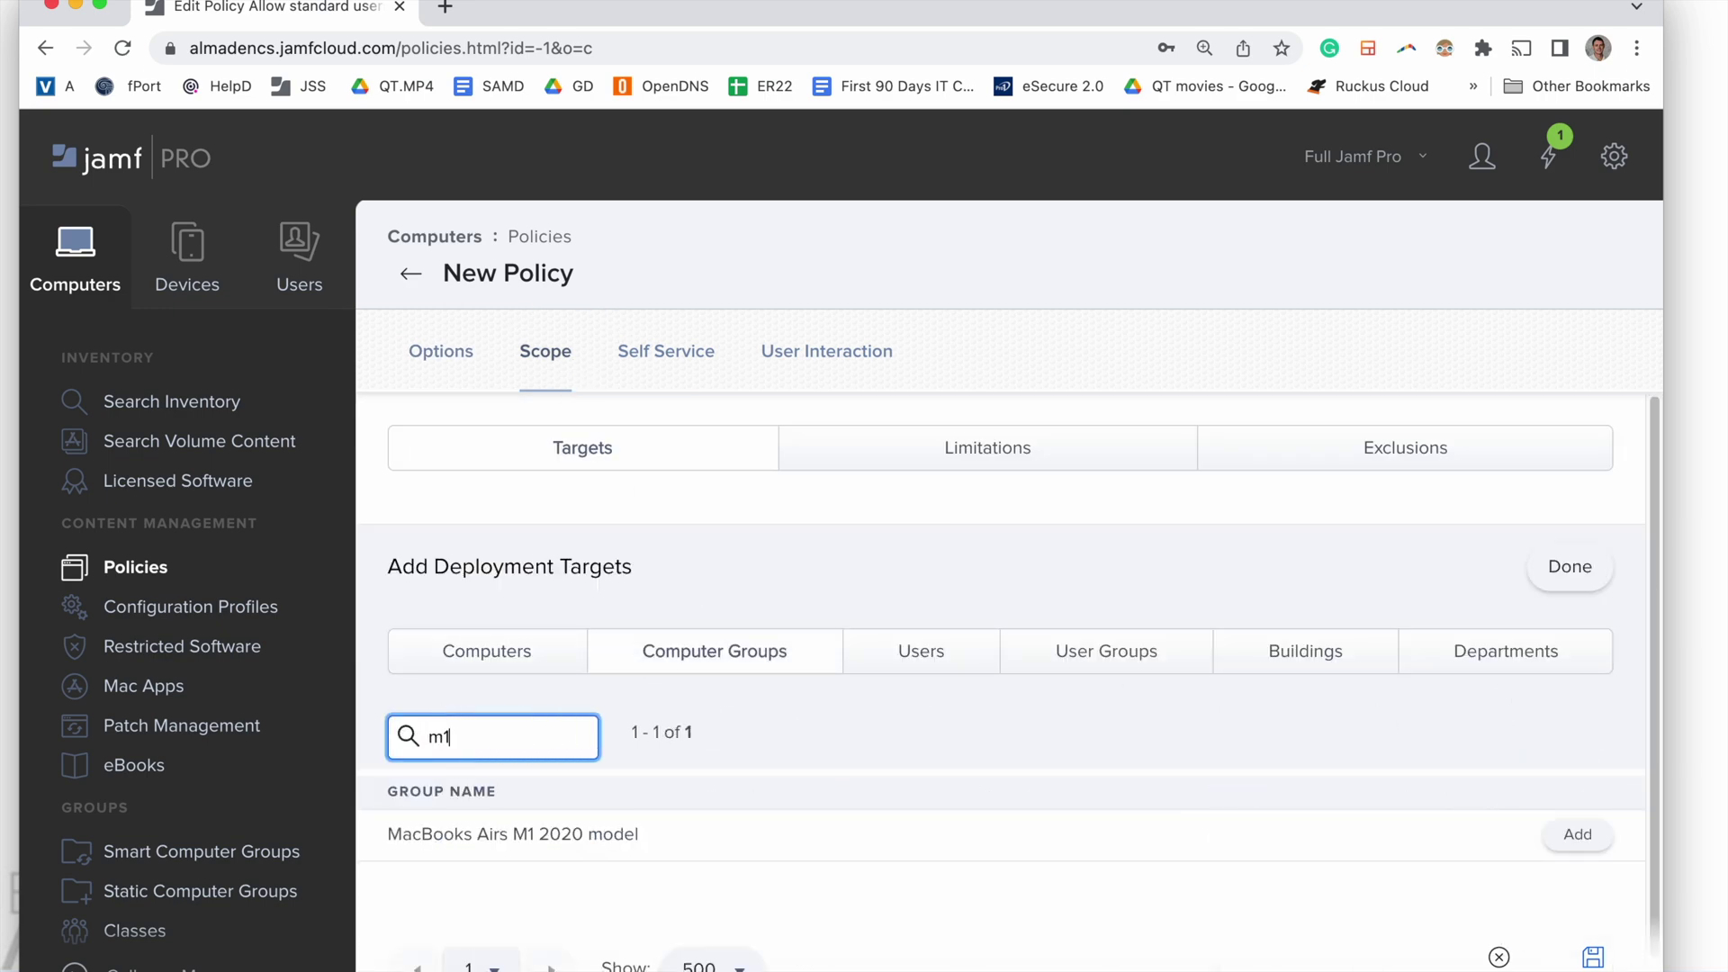
left_click(1578, 834)
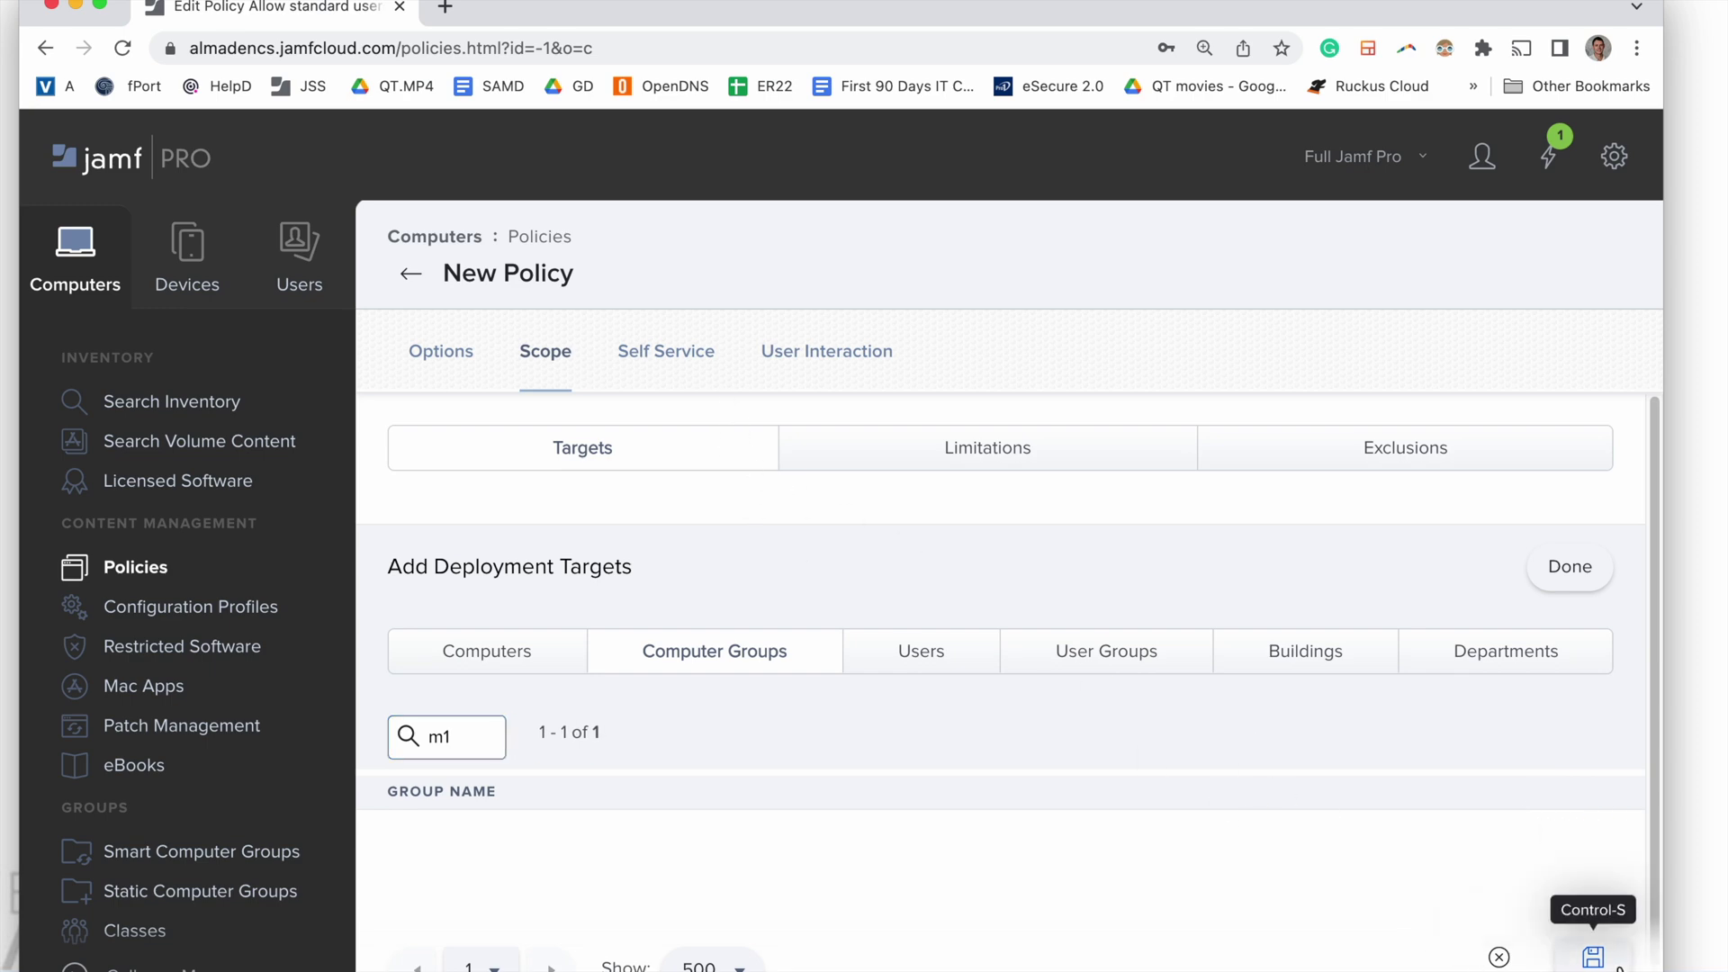
left_click(1593, 956)
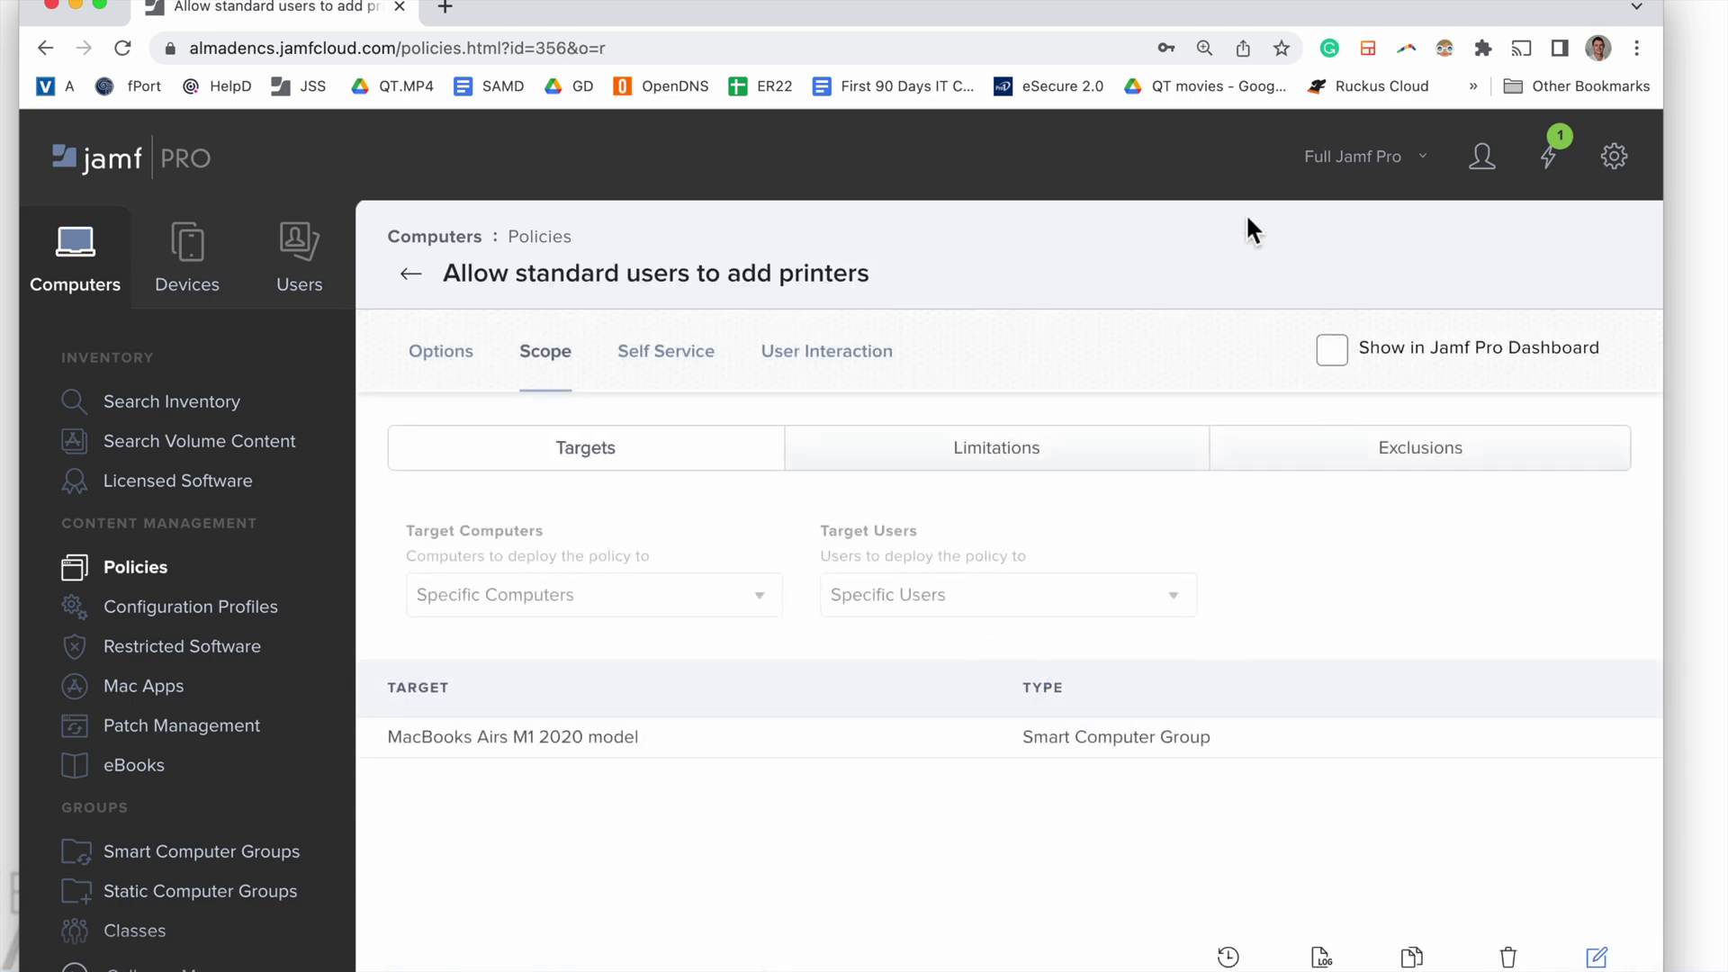